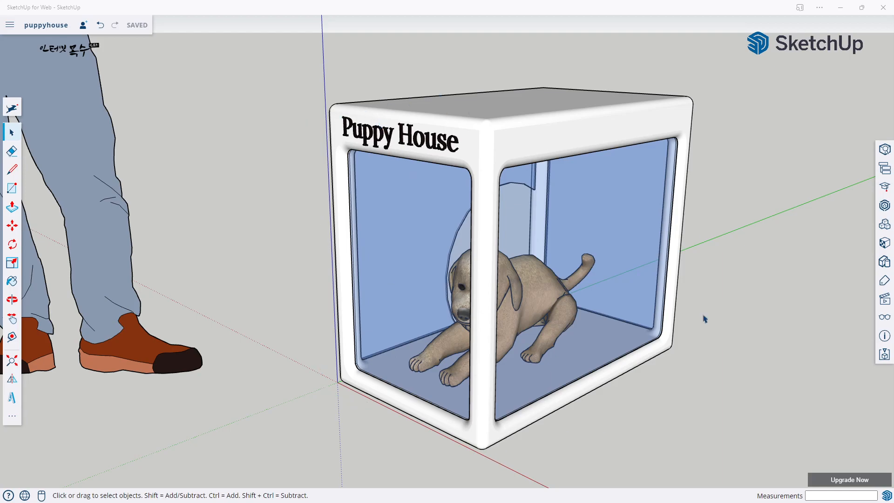
middle_drag(585, 389, 500, 257)
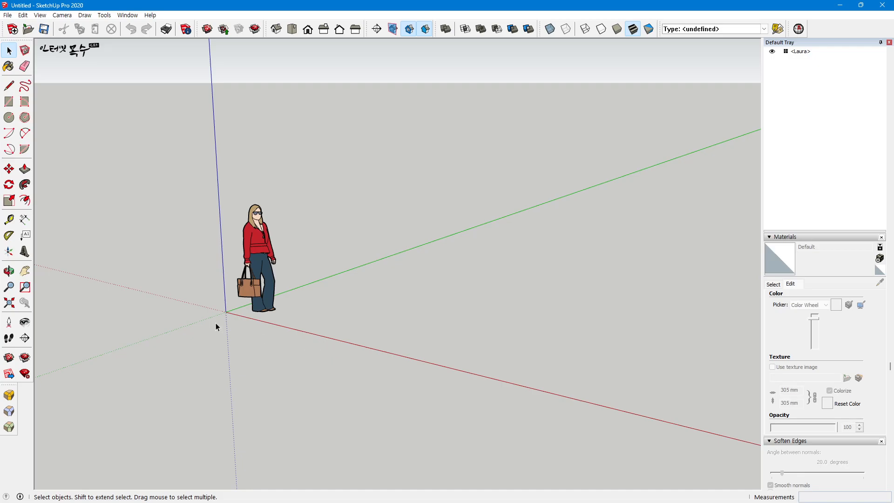
Step: Move the human scale figure away from the origin, towards the negative side of the red axis
middle_drag(217, 320, 270, 379)
scroll(258, 311, up, 4)
click(256, 308)
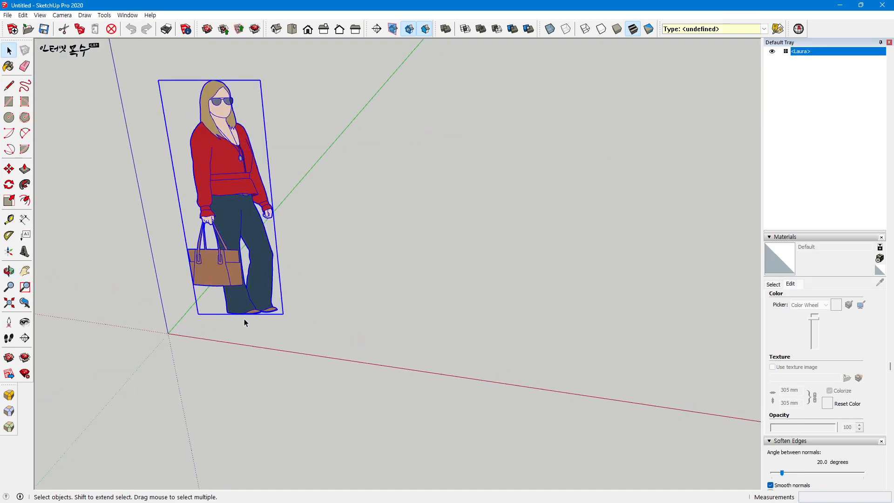
key(m)
click(283, 314)
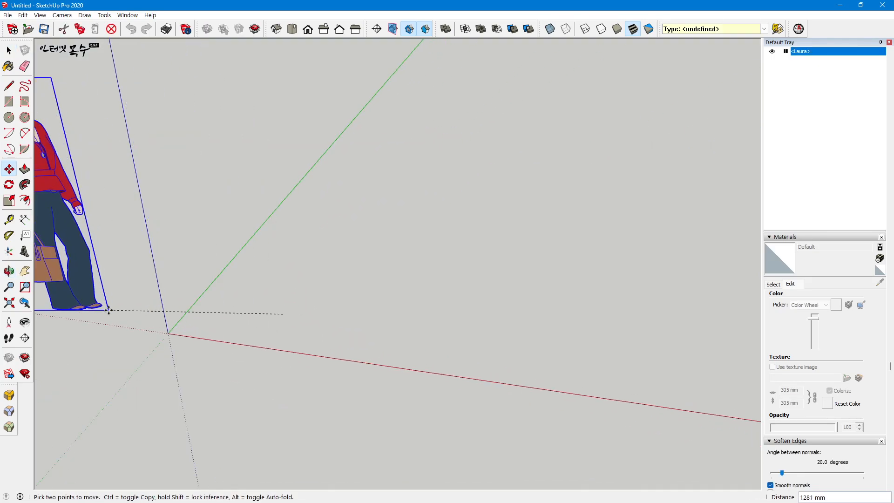
click(112, 292)
scroll(289, 326, down, 2)
Step: Draw a 500 x 800 mm rectangle on the ground plane, starting at the origin
scroll(205, 343, up, 4)
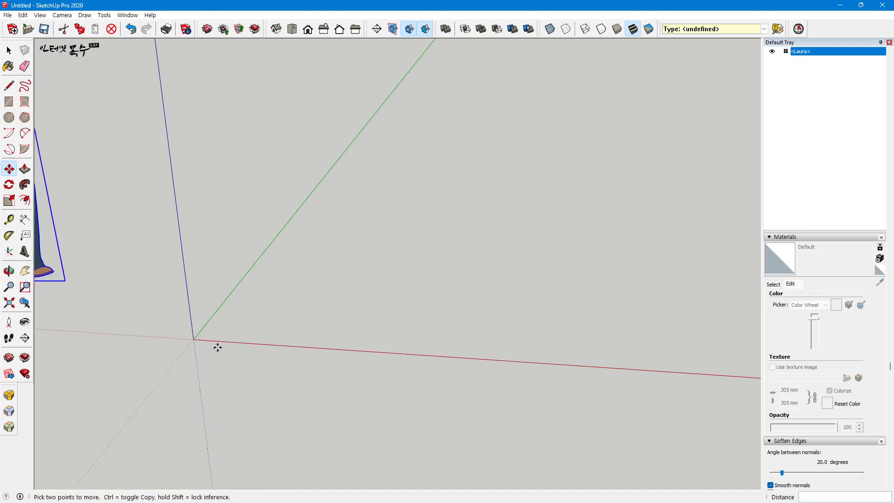
key(r)
click(194, 339)
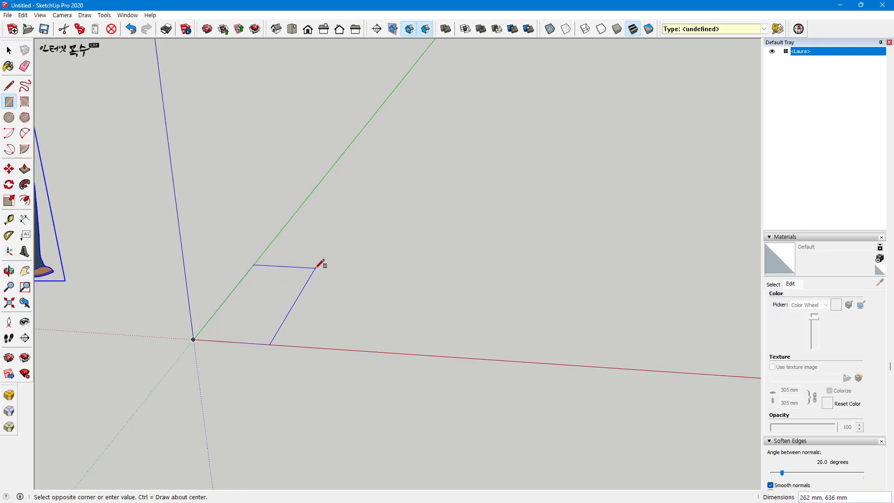
text(500,800)
key(Return)
Step: Push/pull the rectangle upward 700 mm to form a box
middle_drag(366, 331, 239, 324)
key(p)
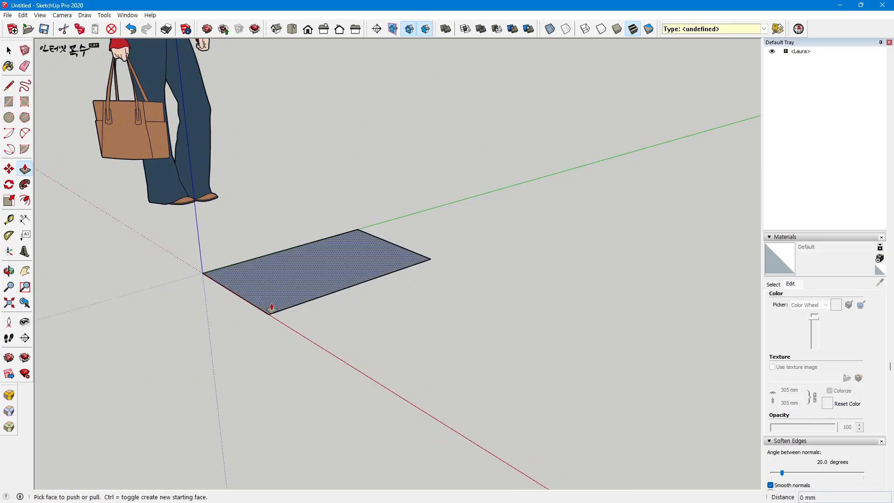
drag(292, 292, 285, 212)
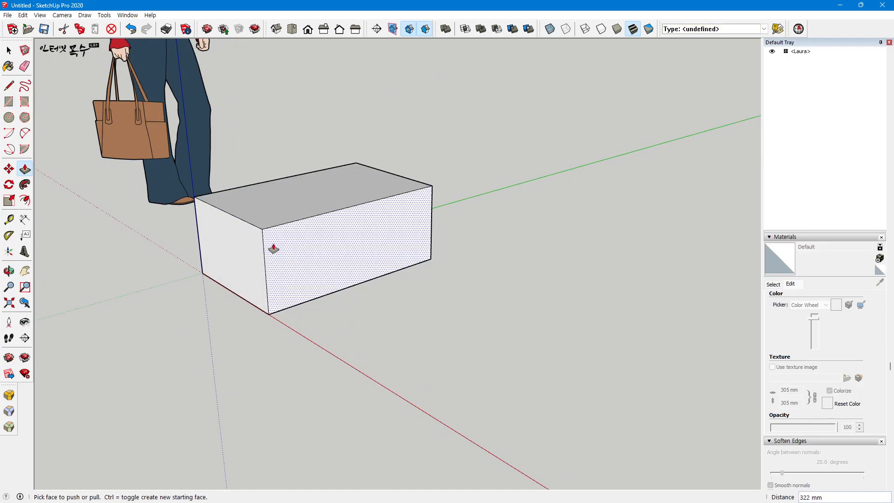
text(700)
key(Return)
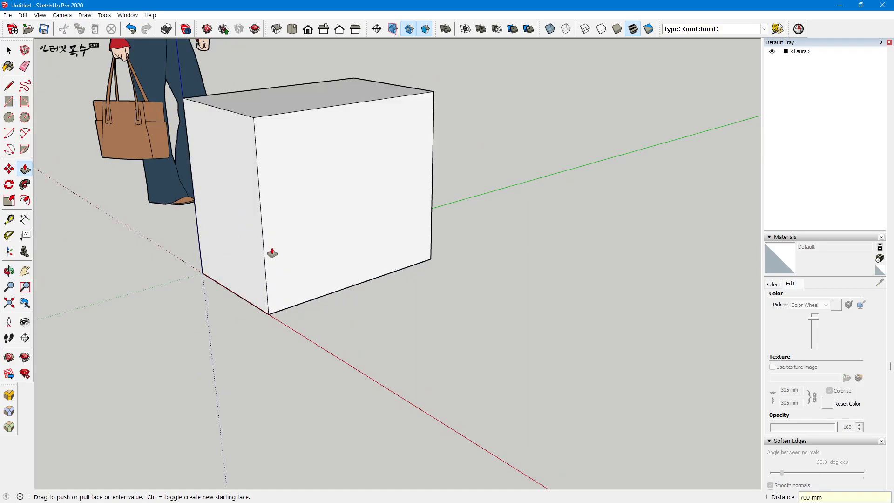
Step: Offset the outline of the box's narrow front face inward by 50 mm
middle_drag(183, 313, 339, 286)
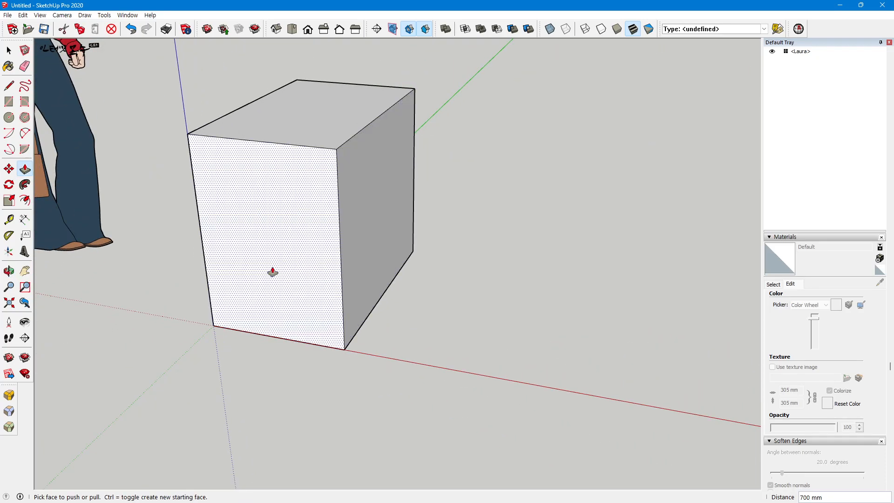
key(f)
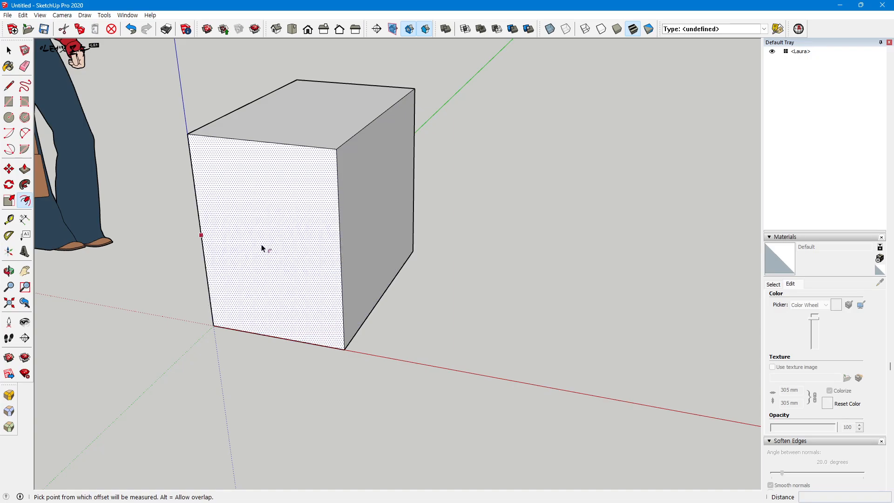
click(256, 244)
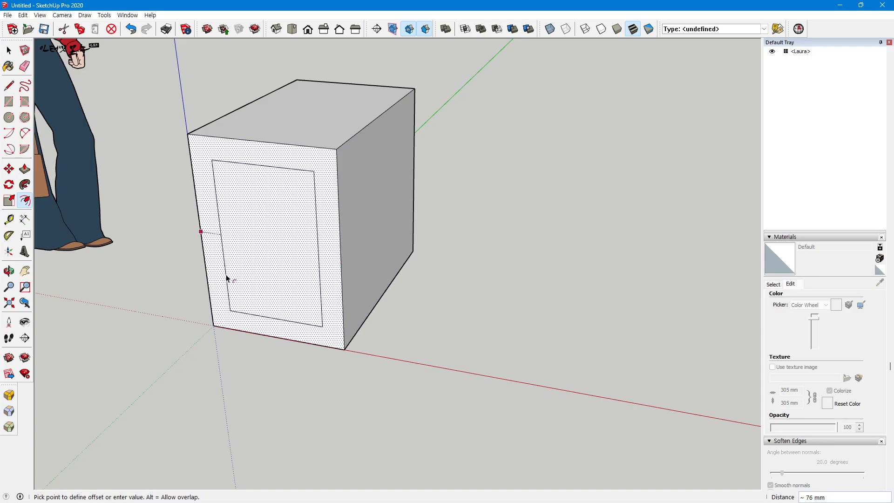
key(Return)
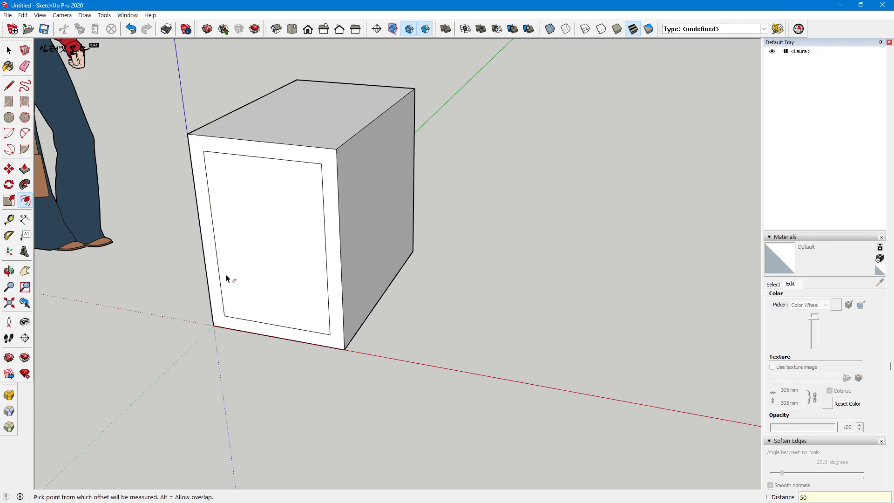
click(226, 278)
Step: Move the top edge of the front face's inner rectangle down 50 mm along the blue axis
key(space)
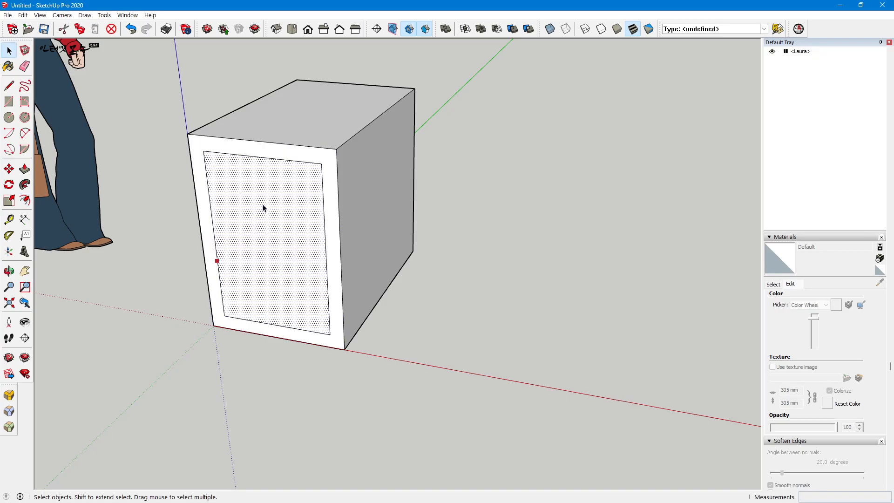
click(236, 156)
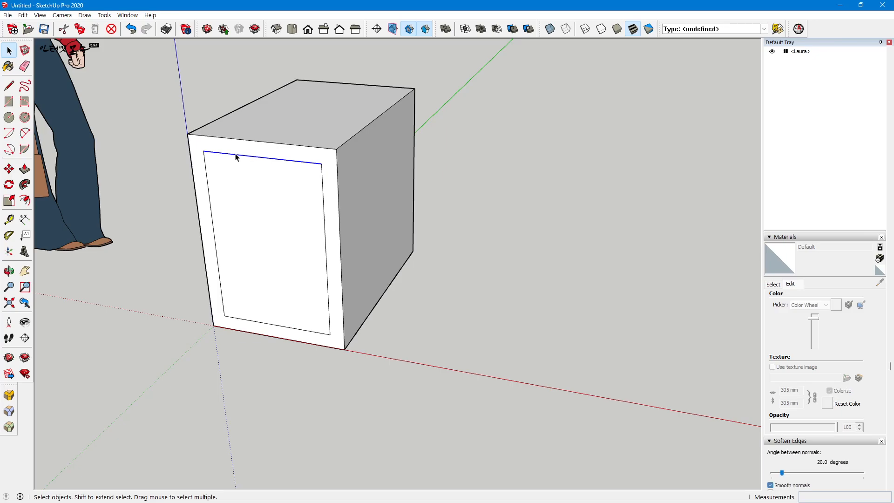
key(m)
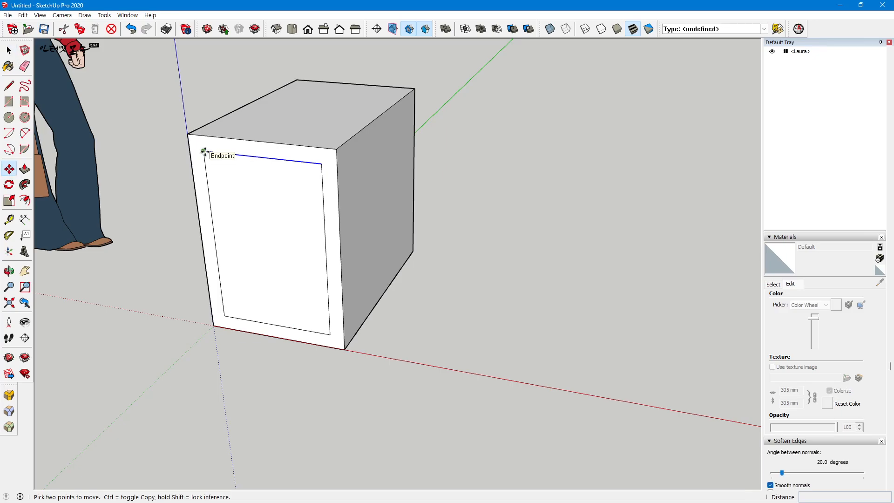
click(204, 150)
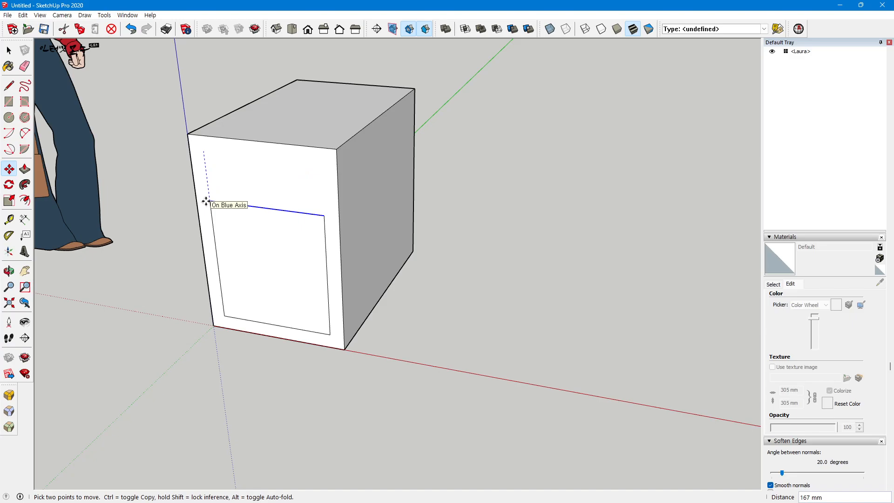
text(50)
key(Return)
key(space)
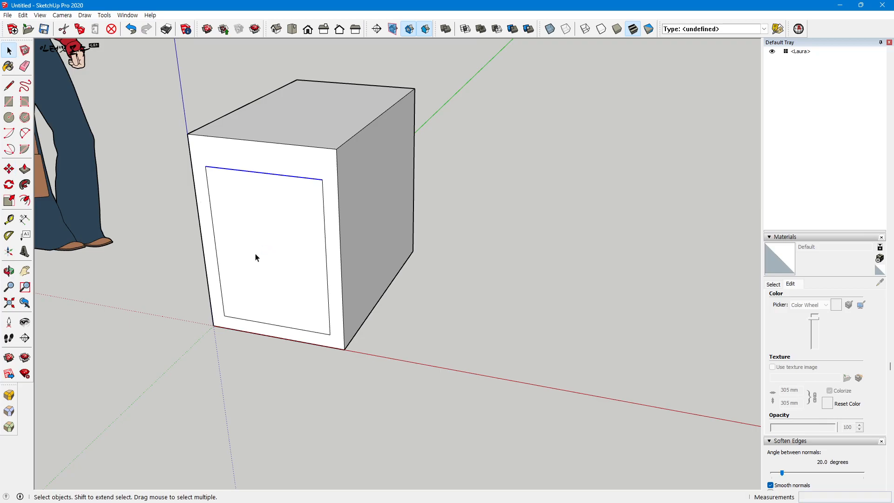
Step: Push the front face's inner rectangle 800 mm through the box to open it at the back
click(267, 261)
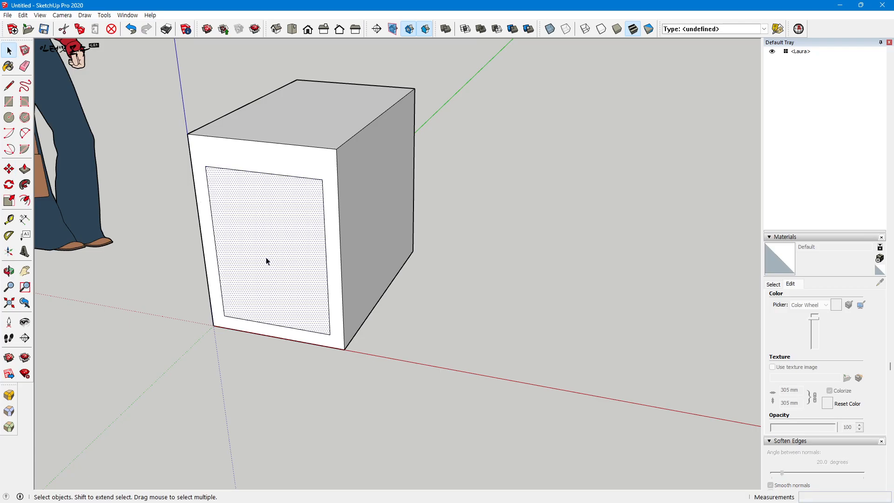
key(p)
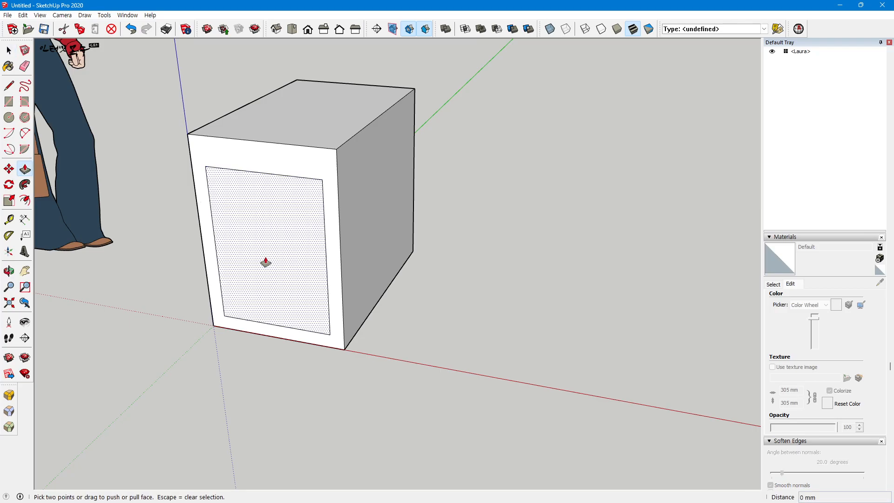
drag(267, 274, 414, 219)
Step: Offset the outline of the box's long side face, opposite the origin, inward by 50 mm
middle_drag(501, 285, 294, 310)
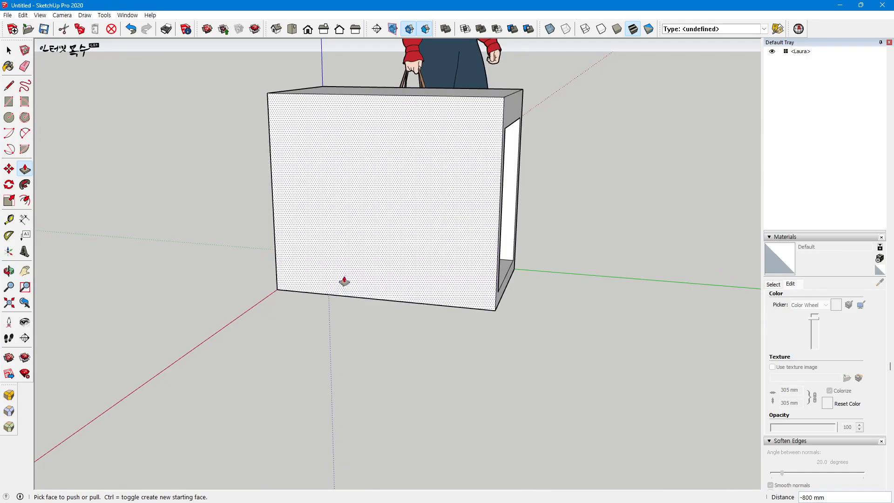
middle_drag(475, 279, 351, 299)
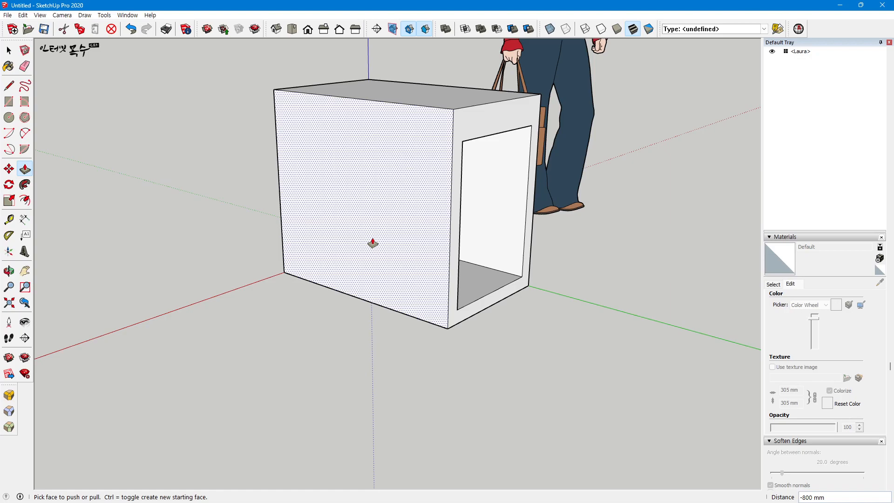
key(f)
click(363, 212)
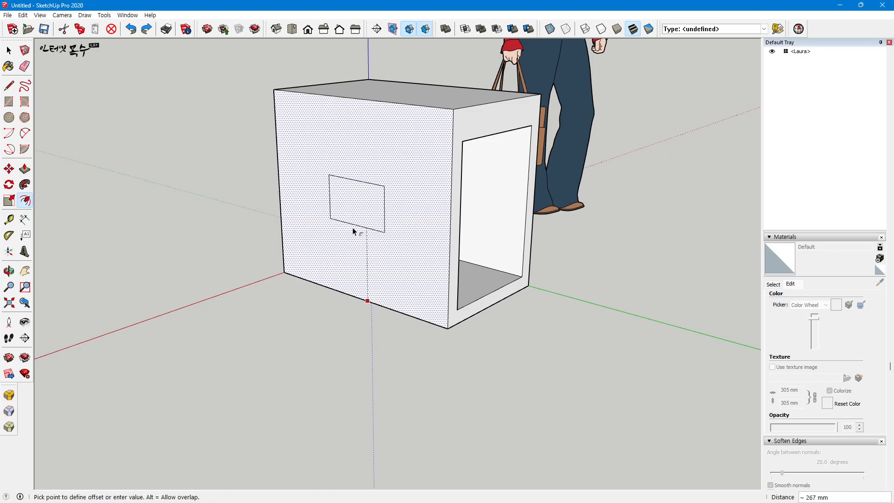
text(50)
key(Return)
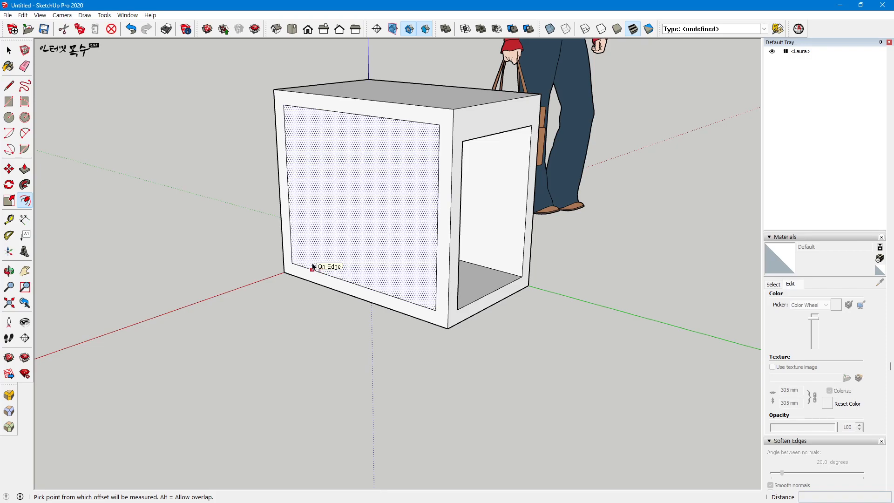
Step: Move the top edge of the side face's inner rectangle down 50 mm along the blue axis
key(space)
click(310, 110)
key(m)
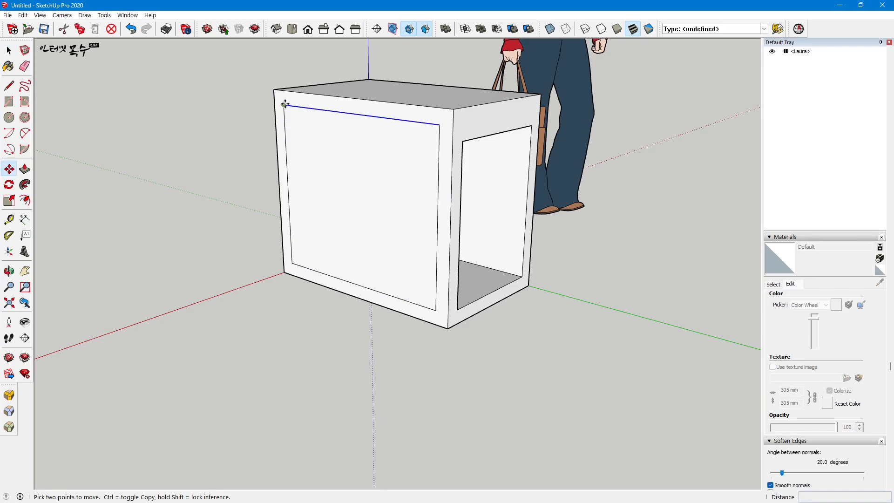
click(285, 103)
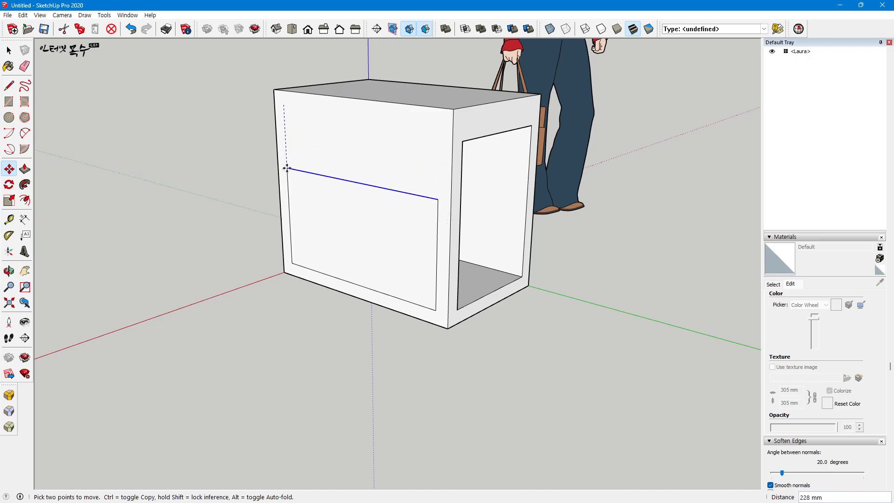
text(50)
key(Return)
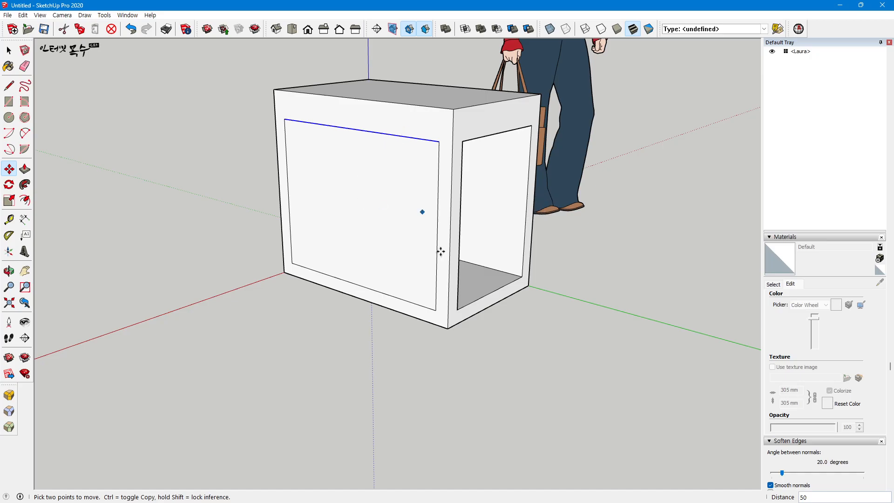
Step: Copy the side's frame face and inner face 500 mm across onto the opposite long side of the box
key(space)
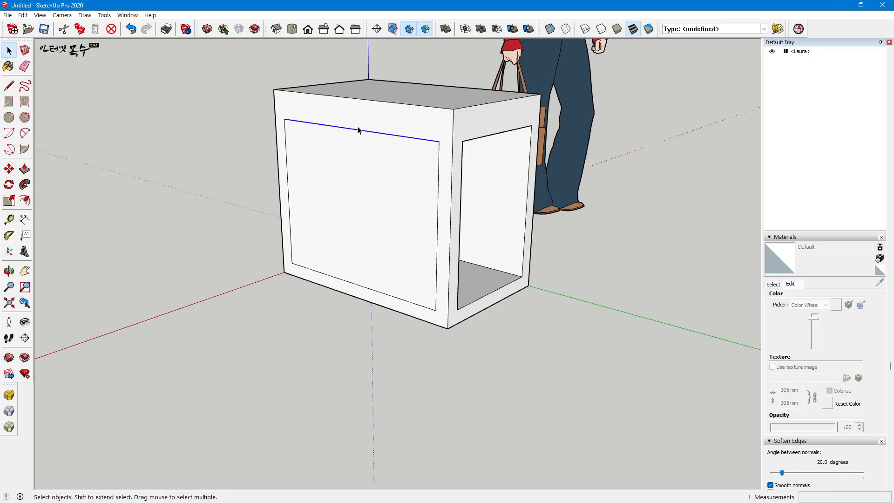
click(362, 119)
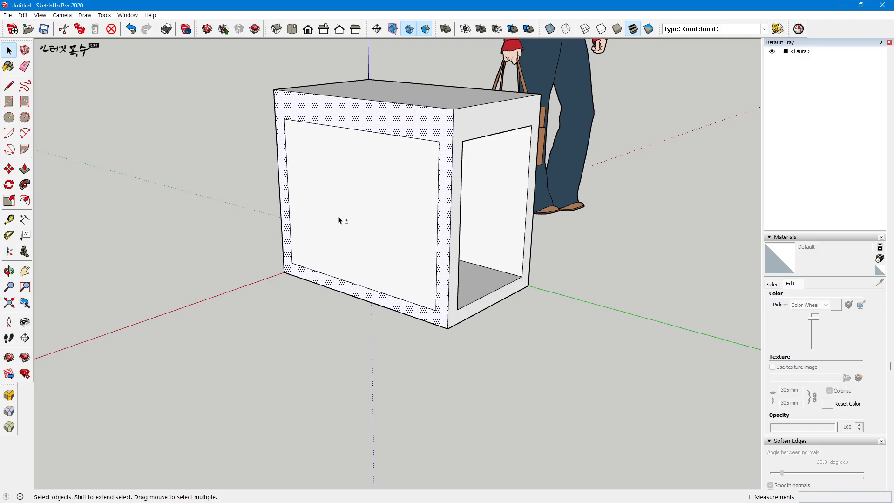
shift+click(348, 207)
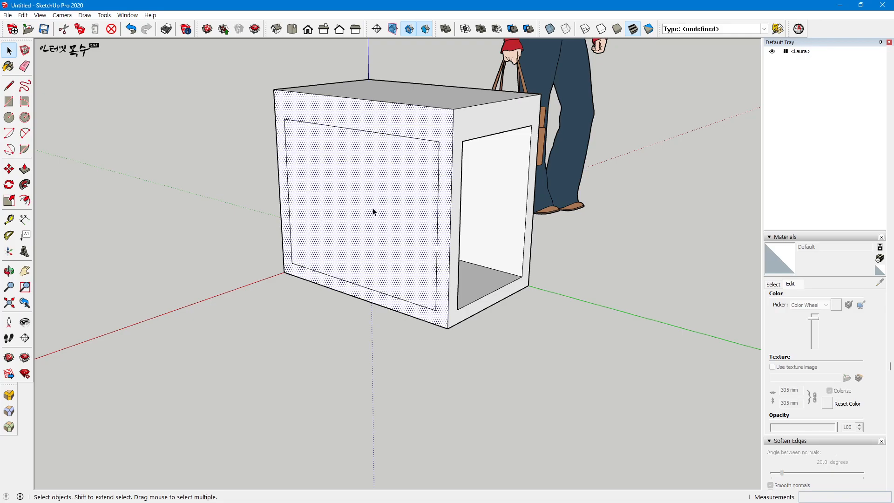
key(m)
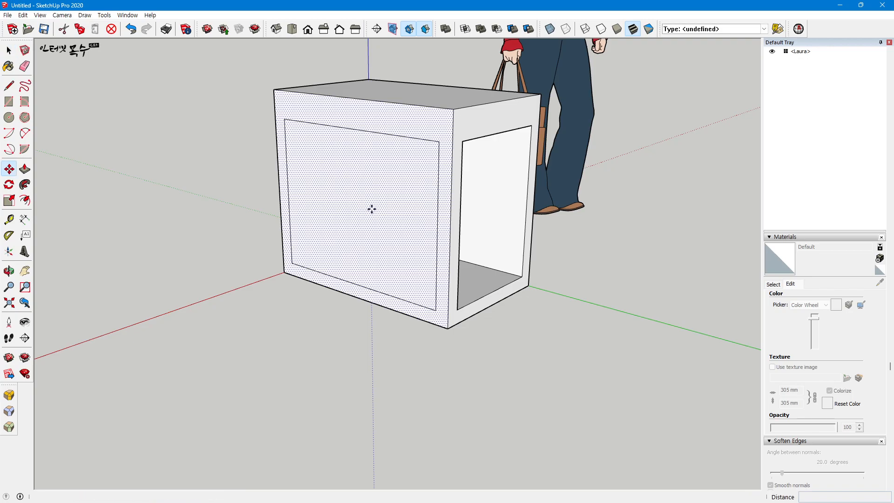
click(273, 89)
click(368, 80)
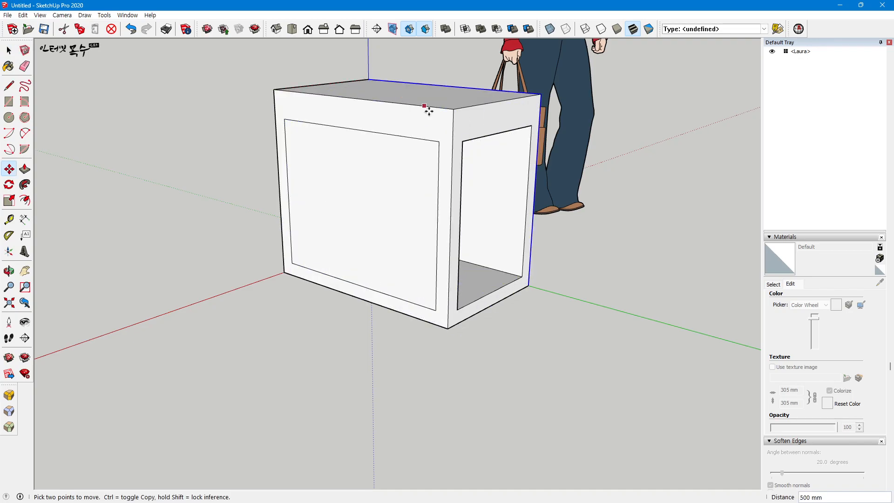
Step: Reverse the copied faces on the opposite long side so their front sides point outward
middle_drag(555, 206, 108, 194)
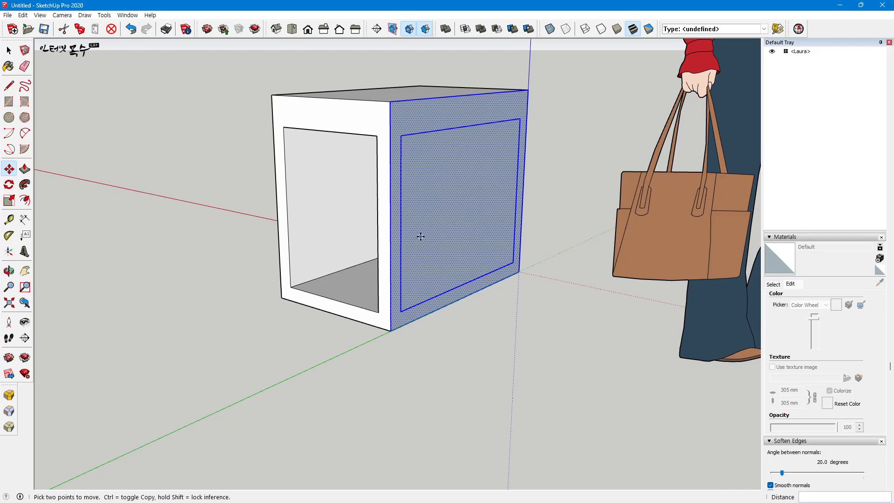
right_click(442, 172)
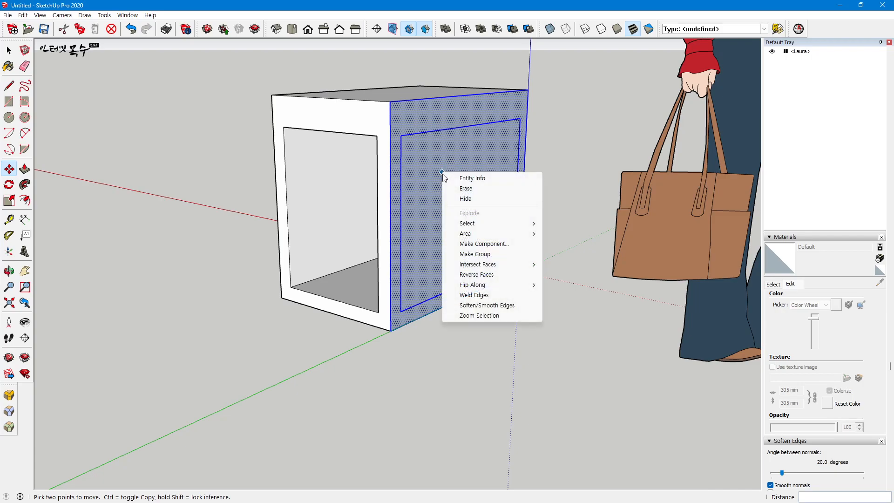
click(481, 275)
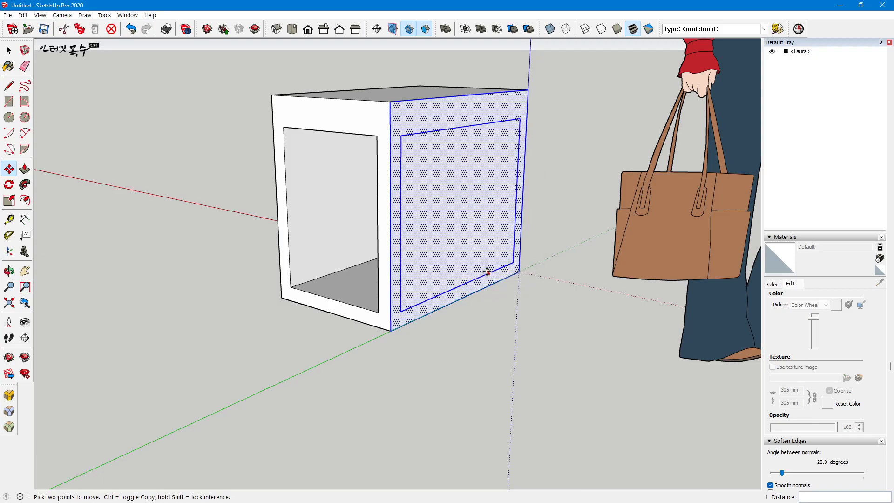
scroll(459, 281, up, 3)
key(space)
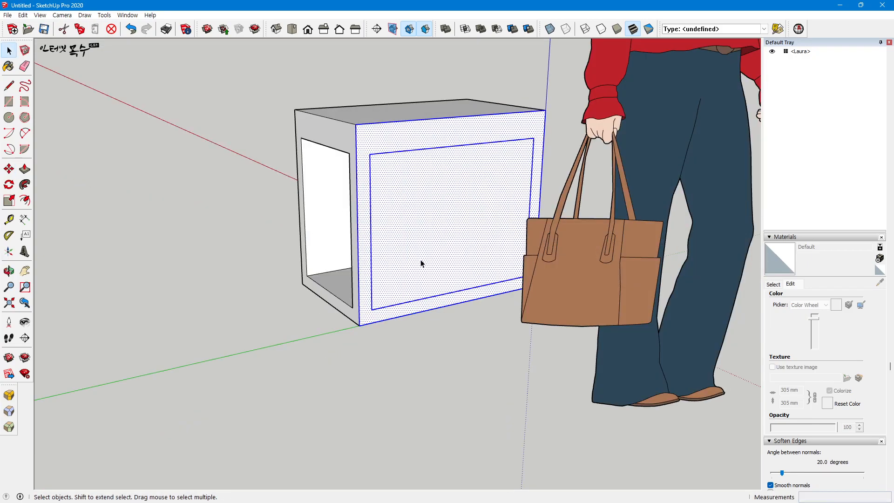
Step: Push the inner rectangle of the copied long side into the box and delete the recessed face to open that side
click(422, 234)
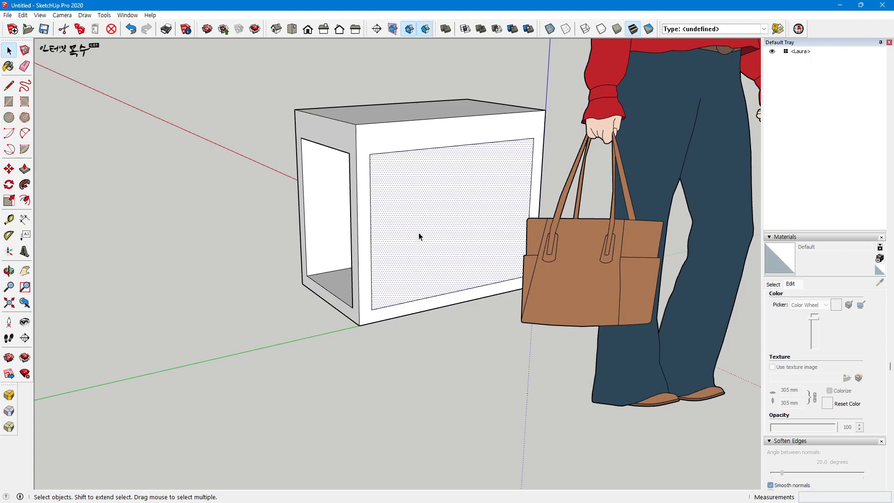
key(p)
drag(393, 251, 363, 254)
key(space)
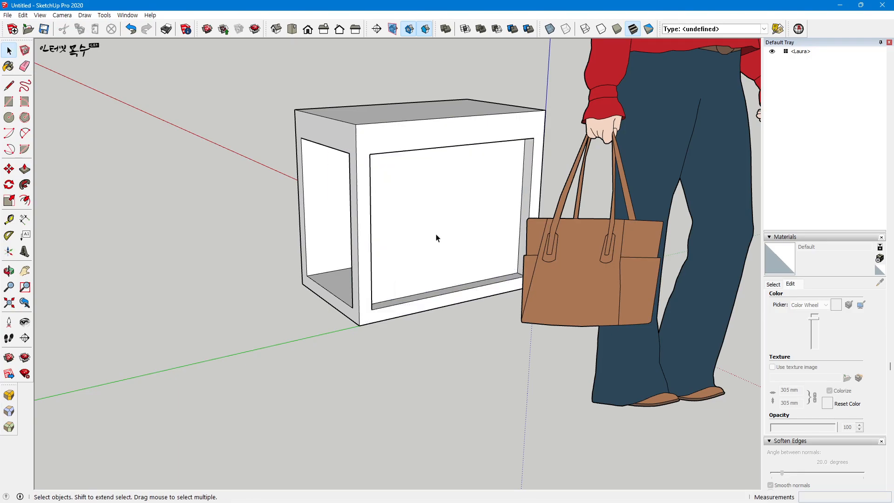
click(430, 219)
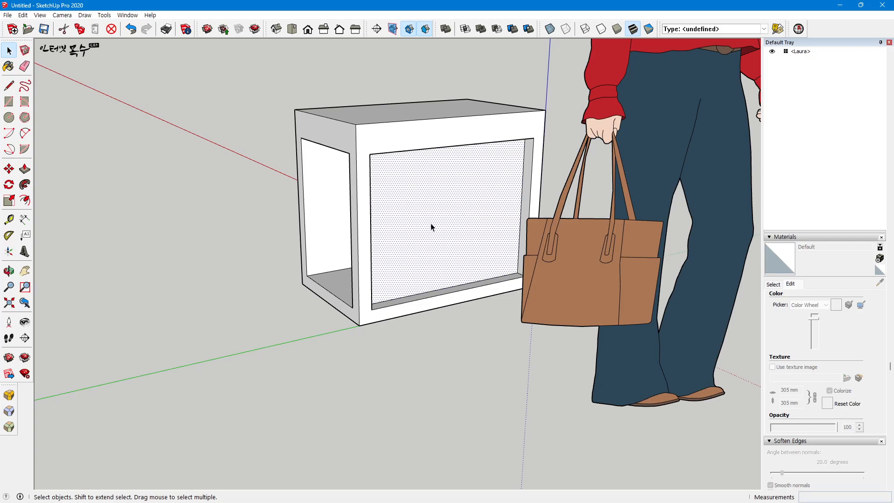
key(Delete)
Step: Push the inner rectangle on the other long side 50 mm inward and delete the recessed face to open that side
middle_drag(433, 236, 553, 285)
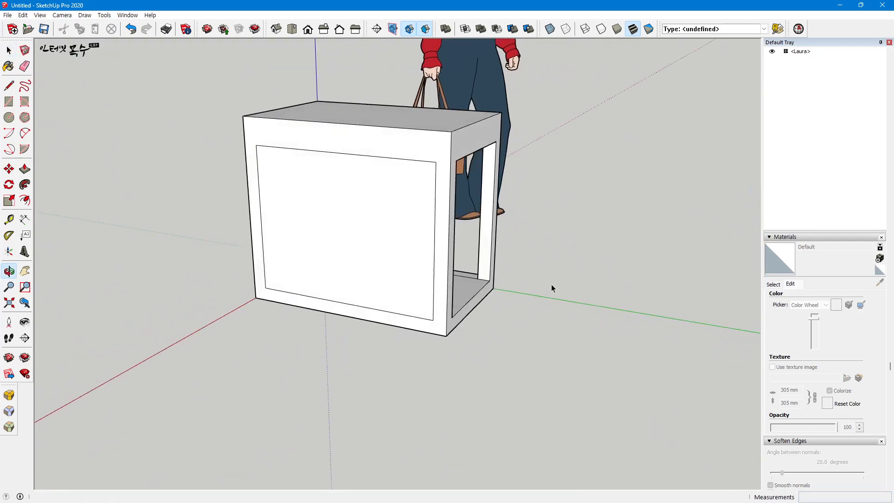
click(351, 246)
key(p)
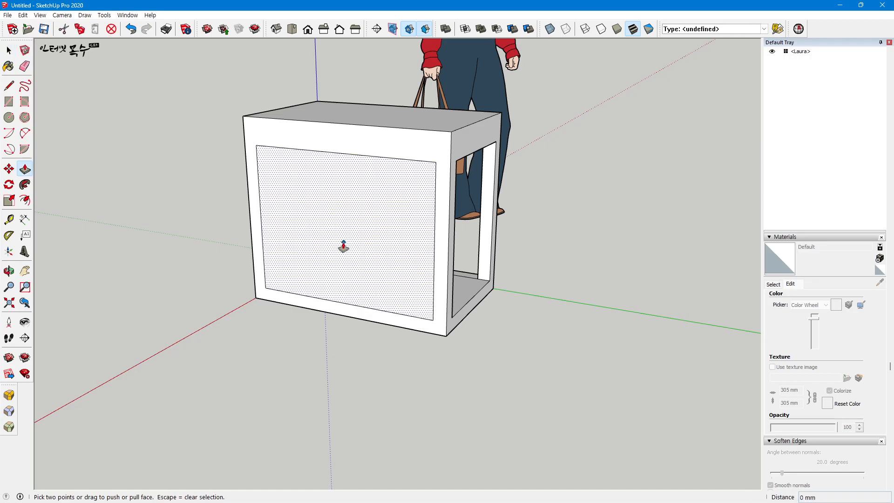
click(368, 270)
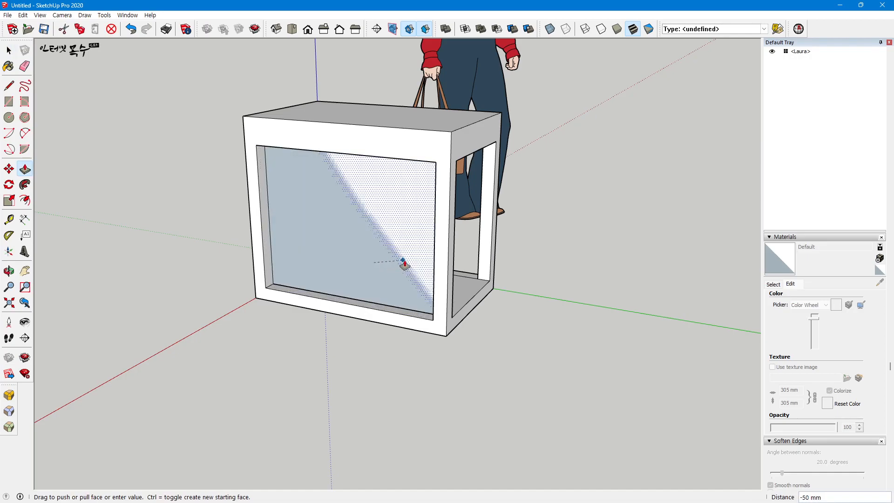
click(453, 265)
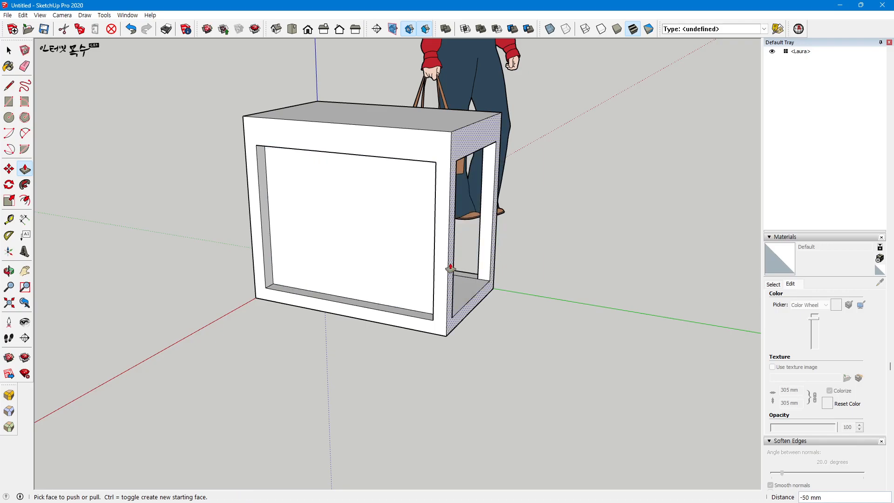
key(space)
click(357, 247)
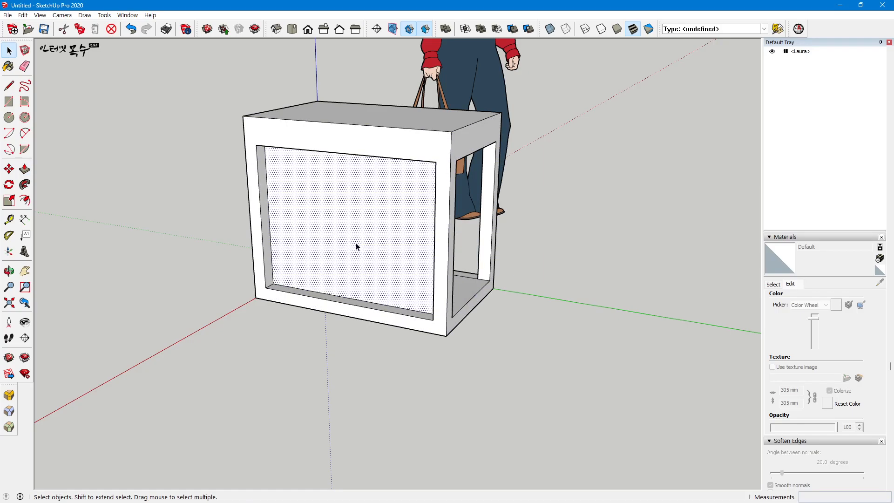
key(Delete)
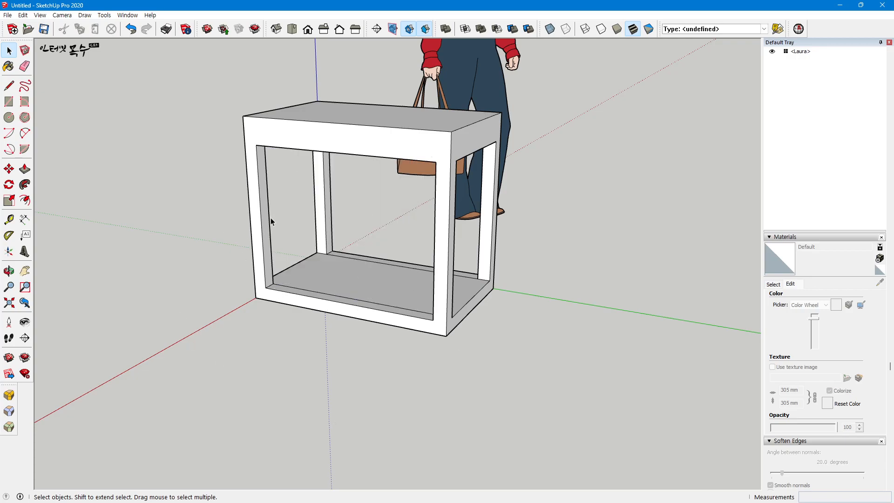
Step: Delete the leftover dividing edges on the floor along both long sides
middle_drag(480, 268, 361, 329)
scroll(361, 329, up, 8)
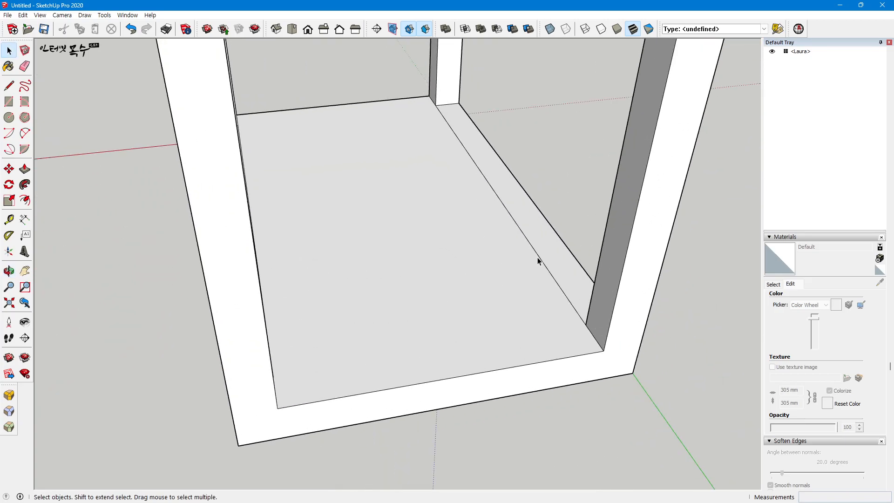
click(538, 256)
key(Delete)
middle_drag(533, 262, 270, 325)
click(227, 230)
key(Delete)
Step: Copy the short-end edge on the underside of the top inward to the inner corner of the adjacent leg
scroll(337, 313, down, 4)
middle_drag(353, 331, 259, 302)
scroll(281, 194, down, 3)
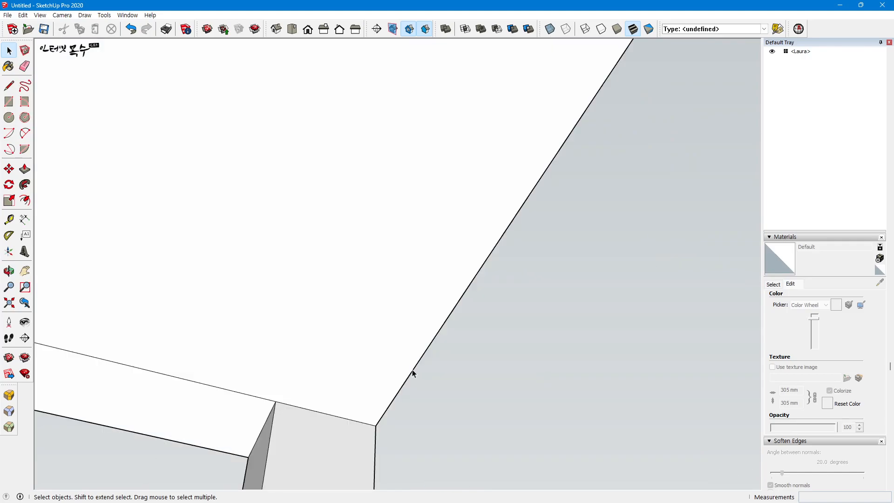
click(413, 371)
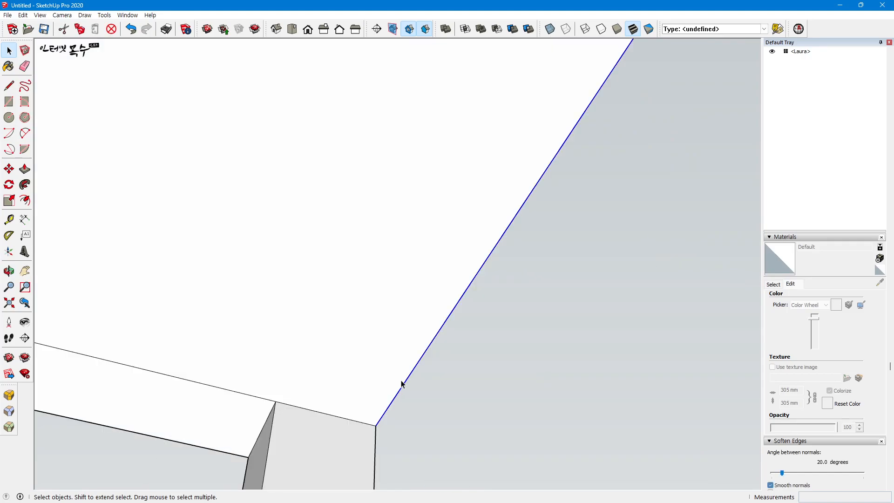
key(m)
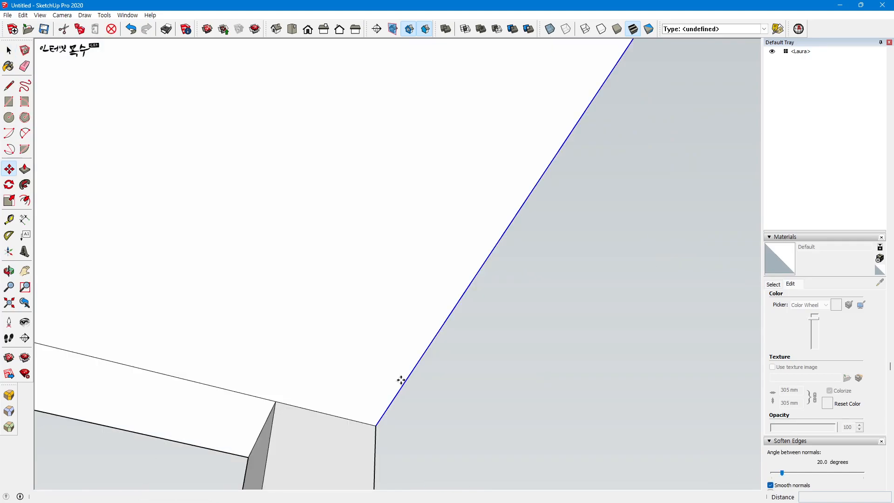
click(375, 426)
click(276, 402)
Step: Copy the underside edge at the opposite short end 50 mm inward along the green axis to the leg's corner
scroll(296, 381, down, 3)
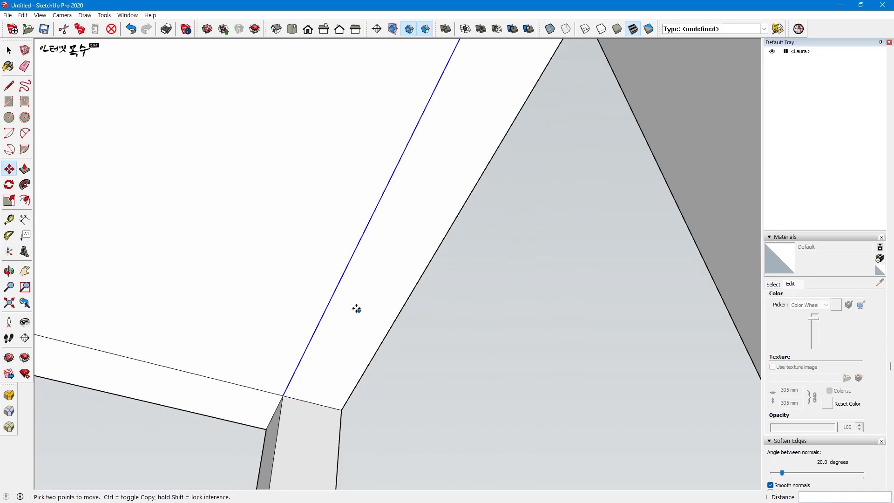
scroll(330, 326, down, 3)
scroll(333, 327, down, 3)
middle_drag(574, 334, 345, 336)
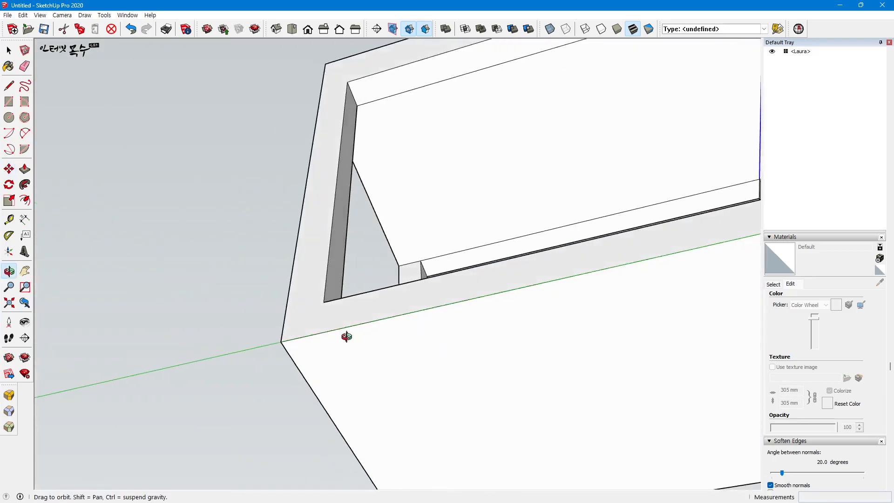
scroll(407, 264, up, 6)
middle_drag(409, 247, 392, 262)
key(space)
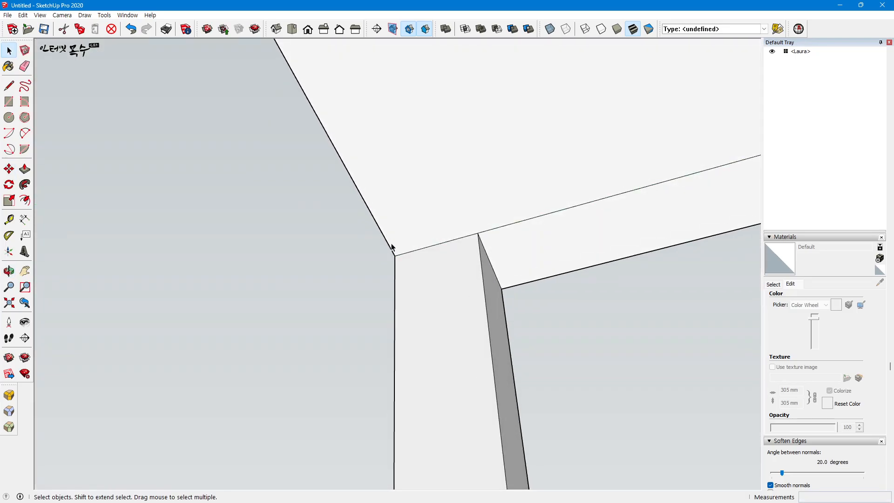
click(388, 244)
key(m)
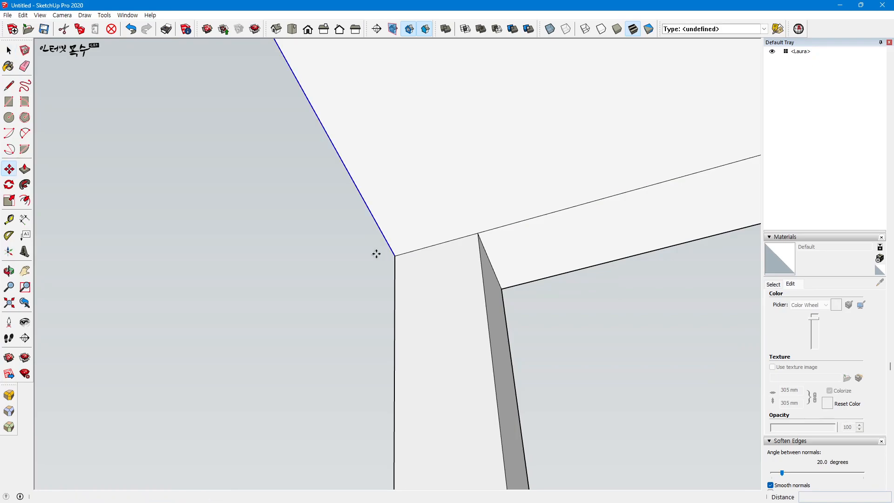
click(395, 255)
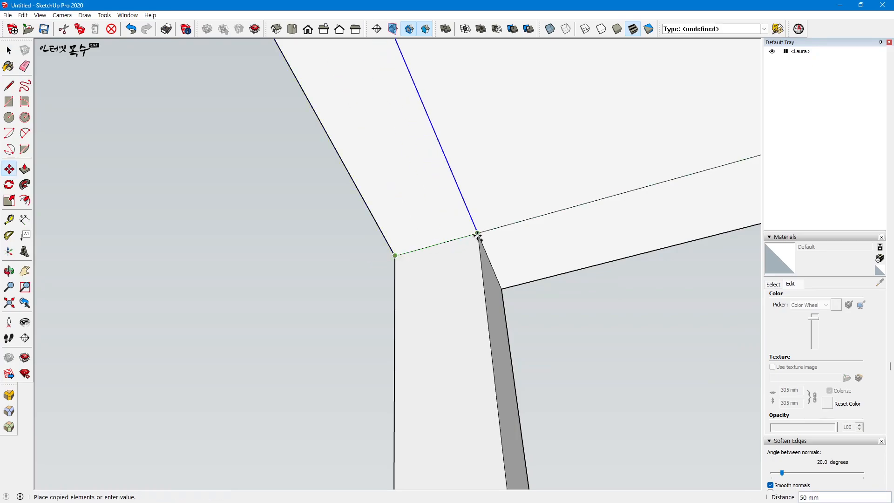
click(479, 234)
scroll(534, 266, down, 6)
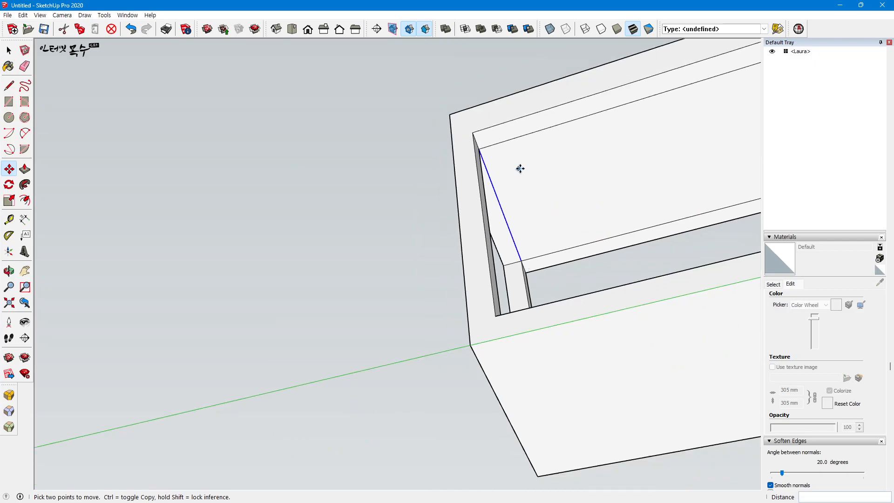
scroll(519, 169, down, 2)
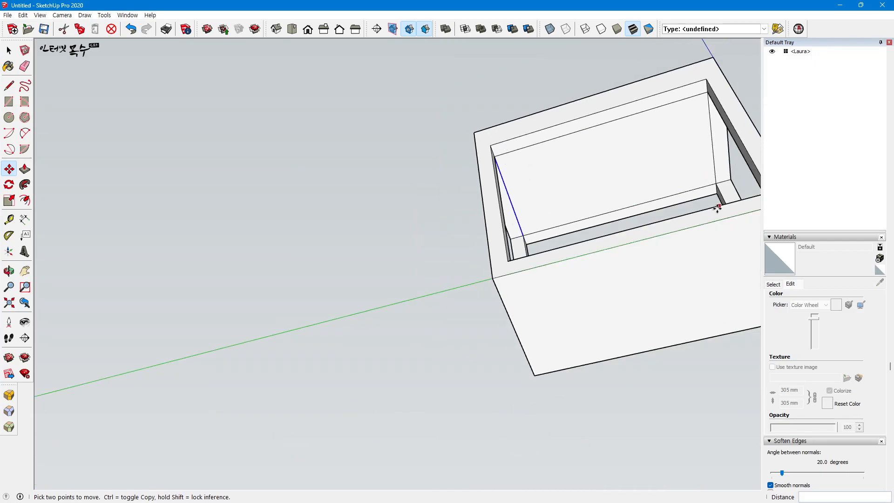
key(space)
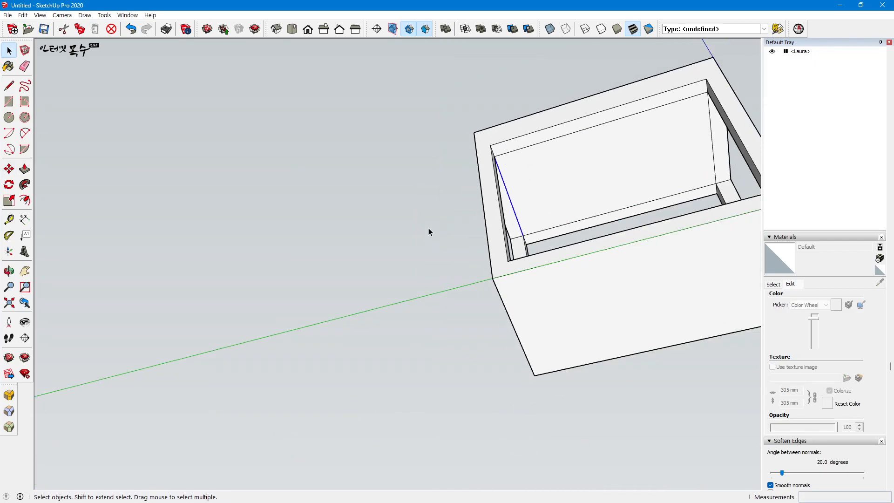
key(Delete)
middle_drag(437, 240, 465, 332)
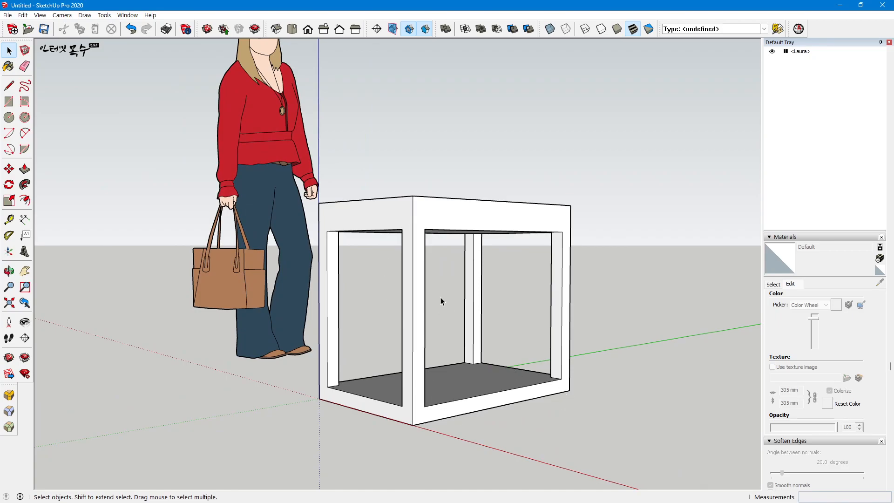
middle_drag(440, 297, 434, 276)
scroll(413, 230, up, 6)
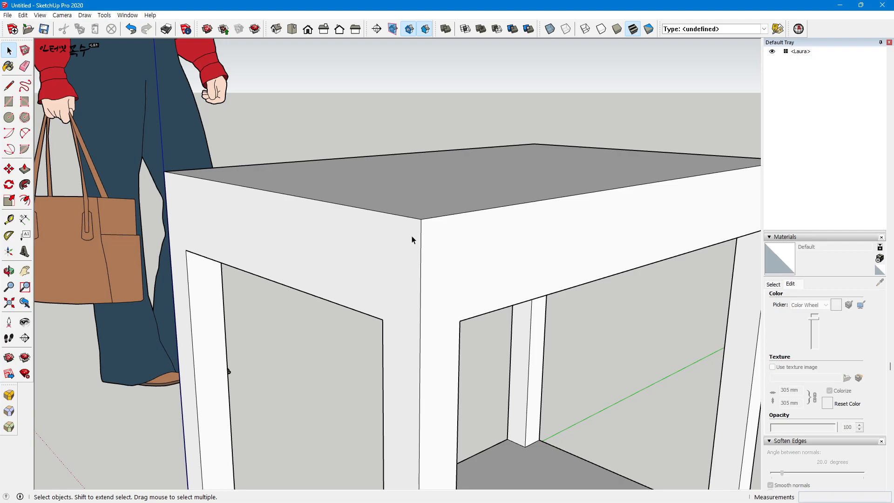
scroll(424, 264, down, 7)
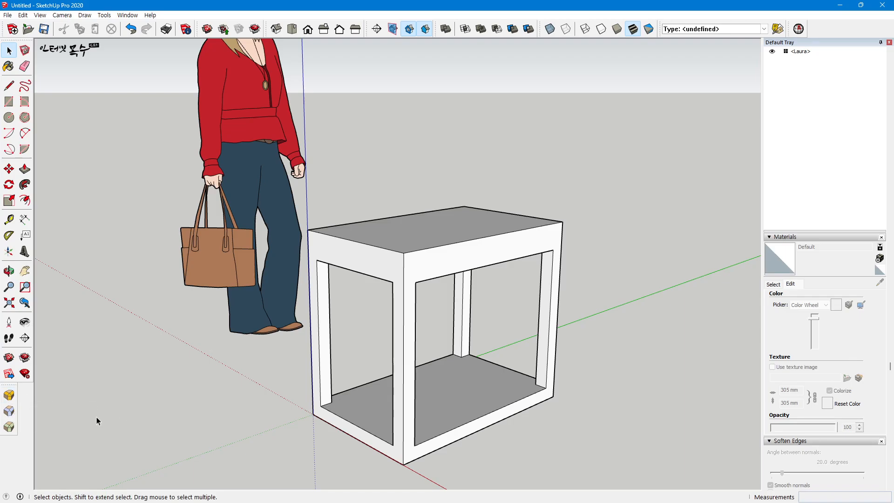
Step: Try rounding the four edges of the top face using Round Corner with a 20 mm offset and 6 segments, and undo the rounding
middle_drag(410, 359, 423, 320)
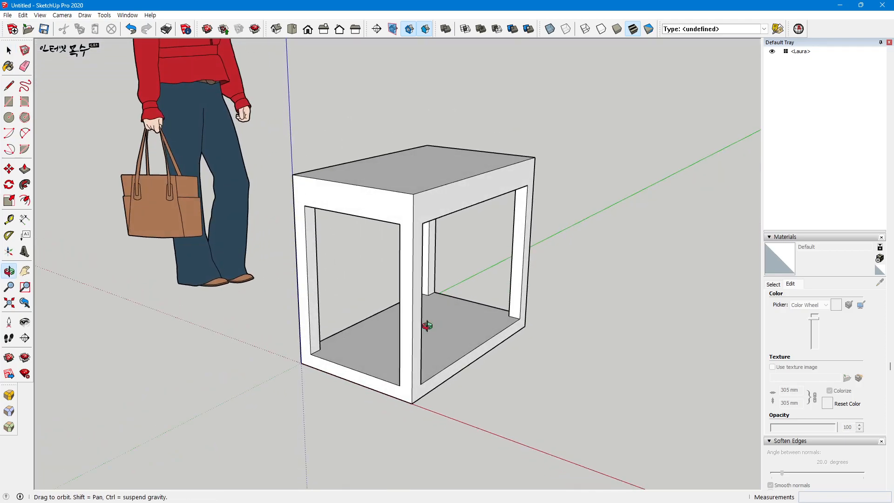
click(9, 396)
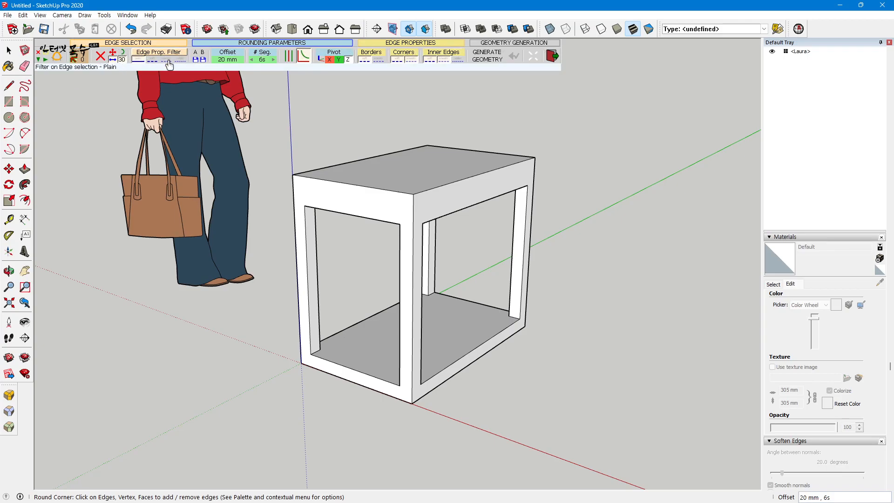
click(371, 187)
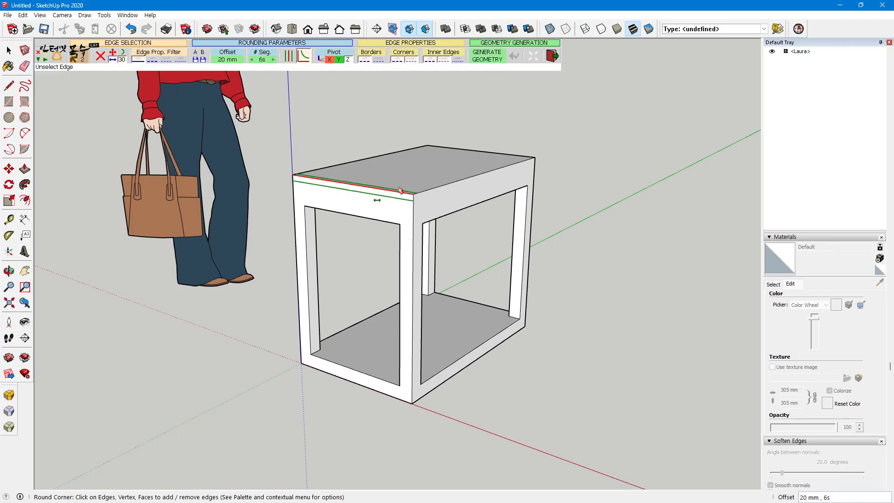
click(445, 187)
click(374, 158)
click(463, 150)
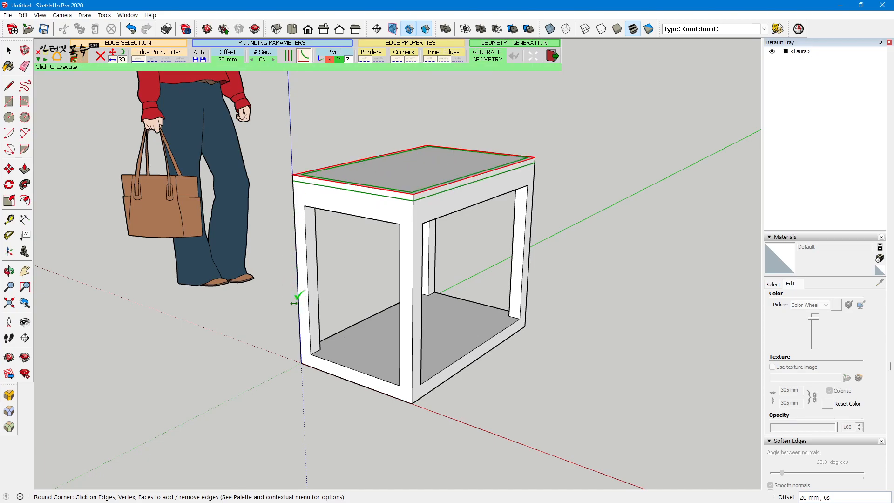
key(Return)
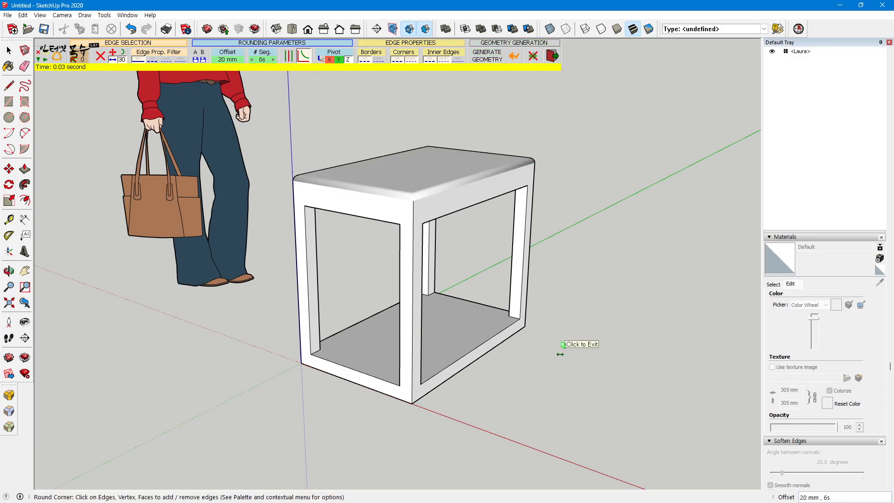
key(space)
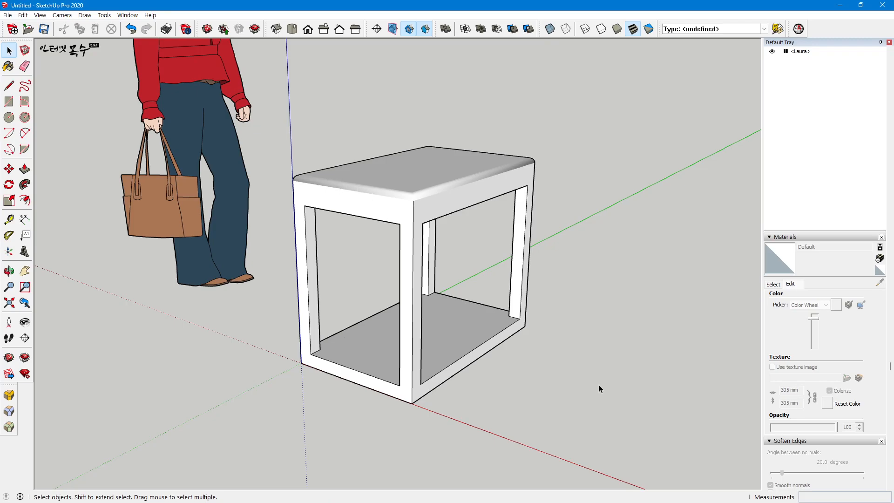
key(ctrl+z)
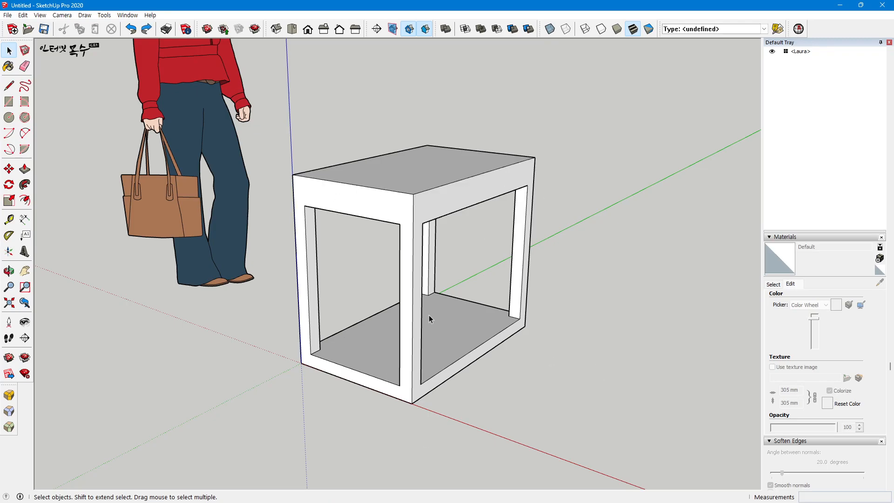
Step: Round all edges of the whole puppy house using Round Corner with a 20 mm offset and 6 segments
triple_click(381, 208)
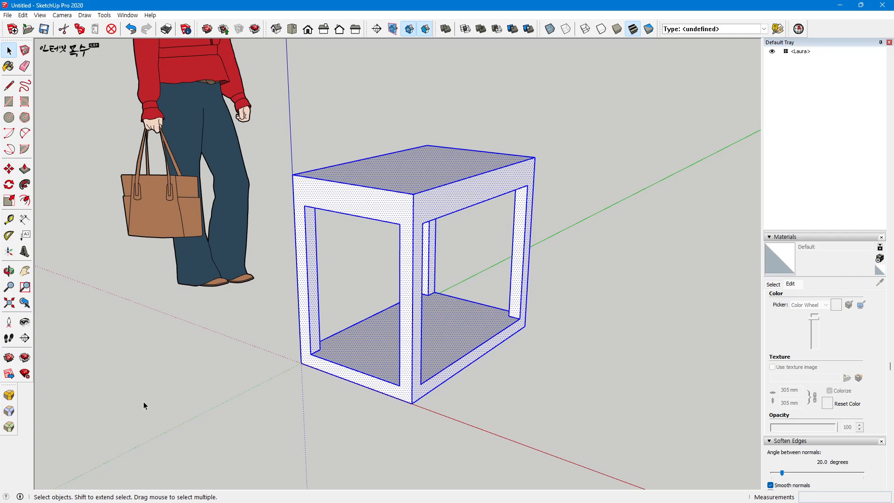
click(10, 396)
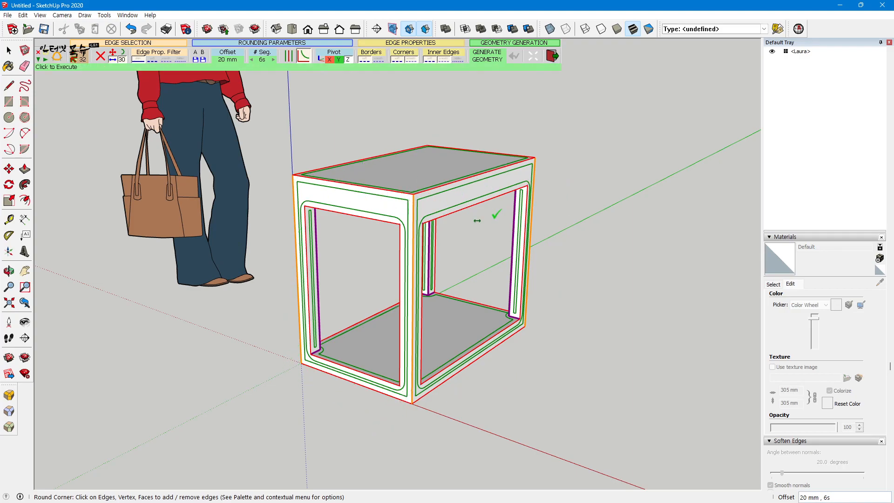
click(227, 56)
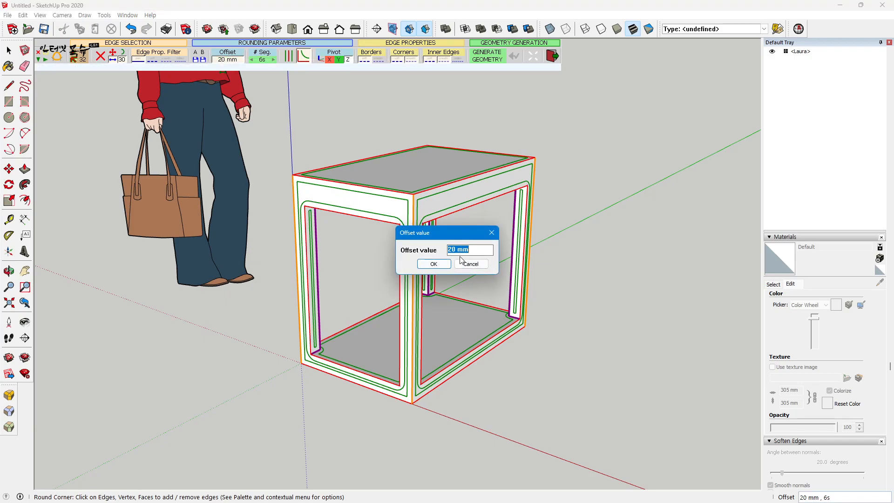
click(434, 264)
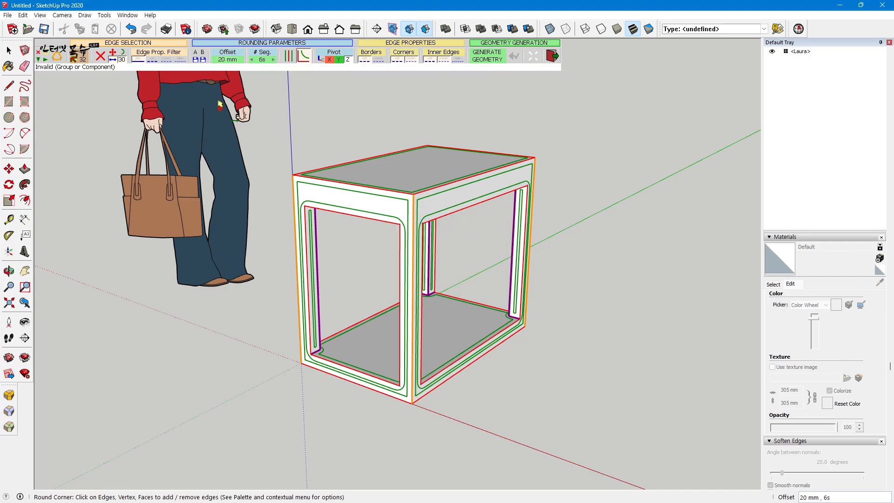
click(262, 60)
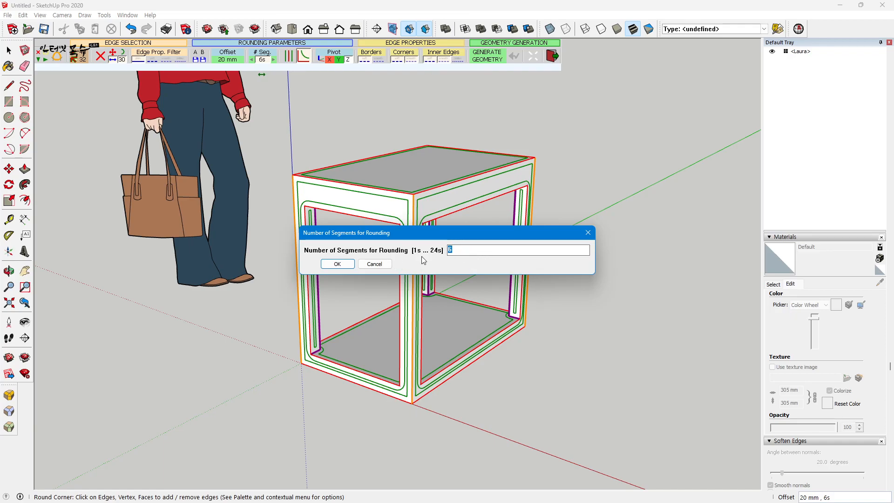
click(337, 263)
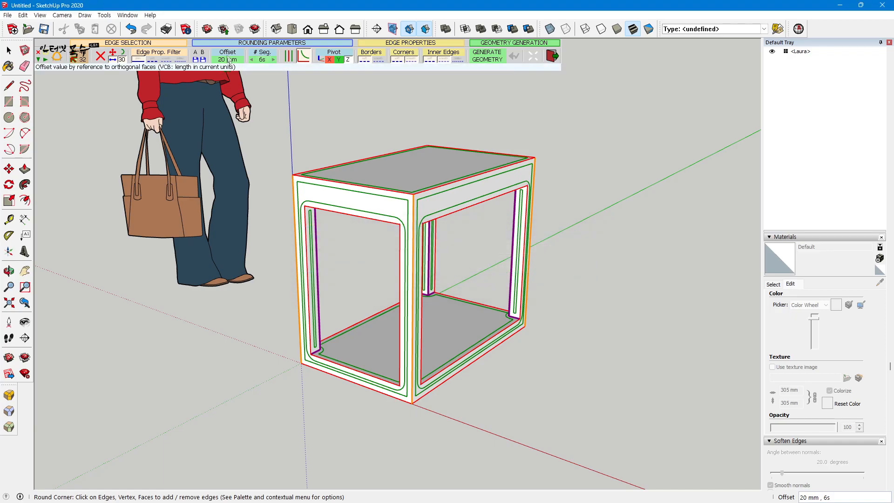
click(552, 231)
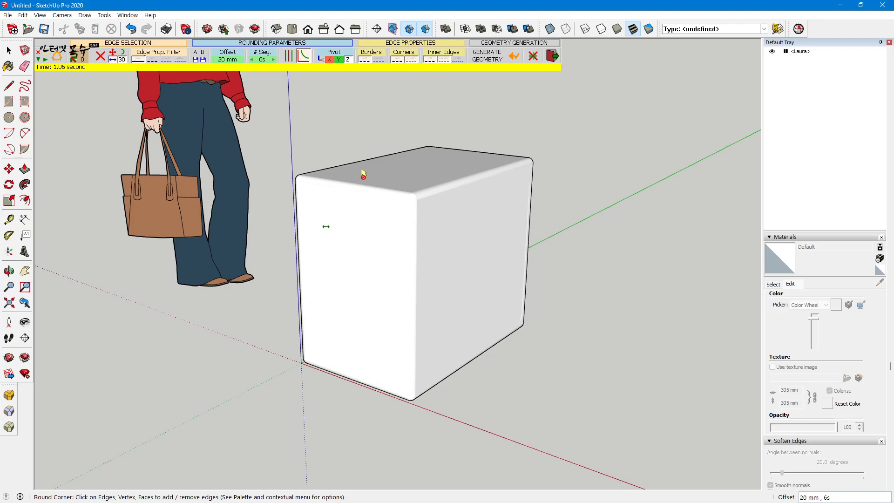
Step: Delete the faces covering the four side openings of the rounded box
middle_drag(470, 407, 495, 354)
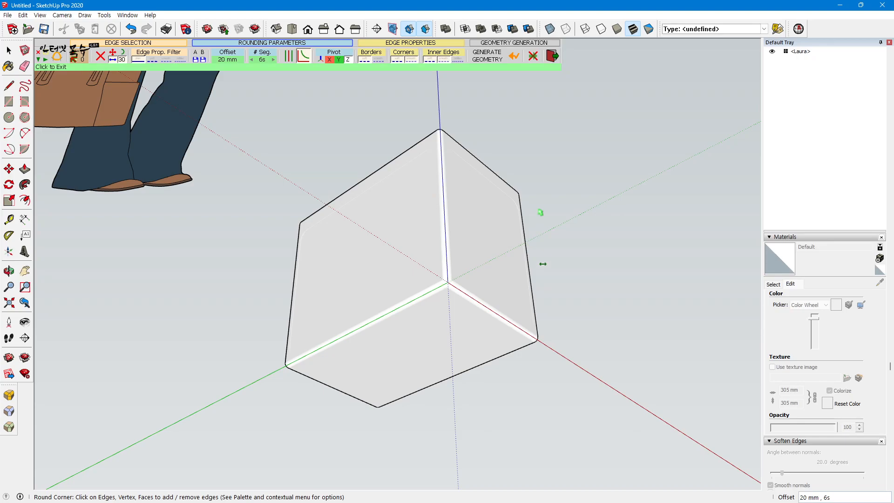
middle_drag(616, 251, 422, 400)
key(space)
click(415, 290)
key(Delete)
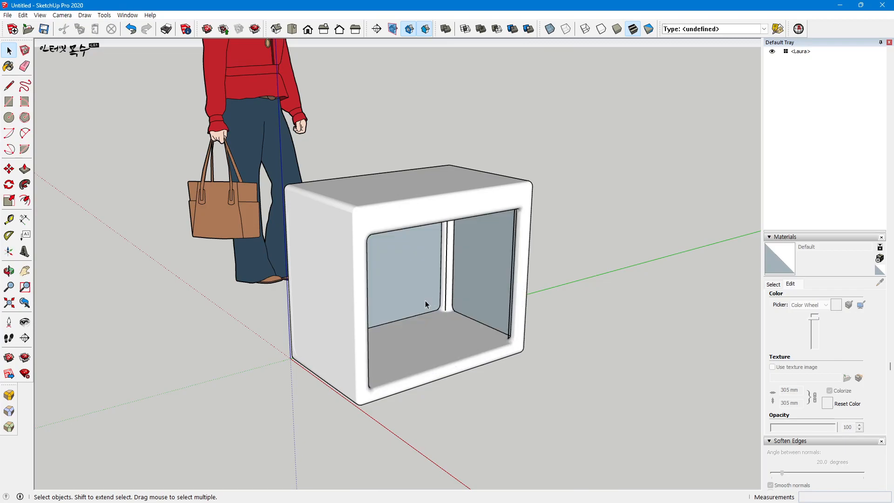
click(325, 309)
mouse_move(439, 319)
middle_down()
mouse_move(263, 351)
mouse_move(407, 315)
middle_up()
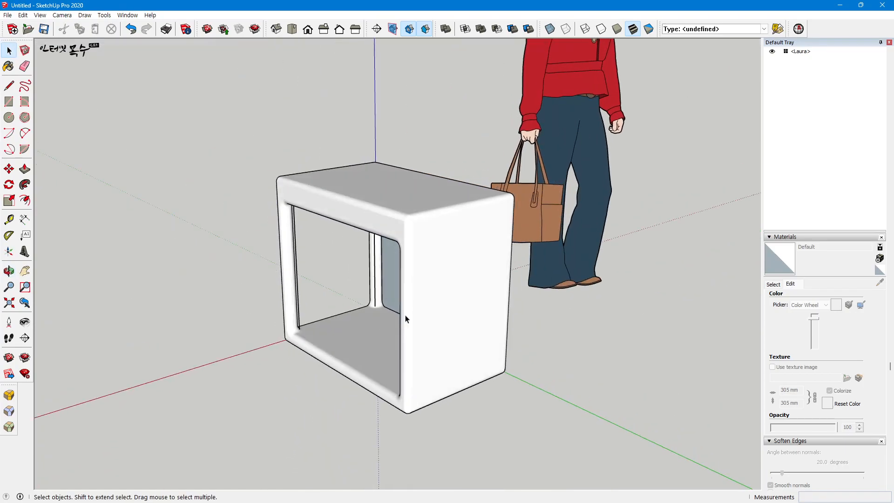
key(Delete)
middle_drag(469, 312, 391, 310)
click(394, 309)
key(Delete)
Step: Delete the leftover vertical edges along the inner corners of the legs
middle_drag(328, 308, 365, 325)
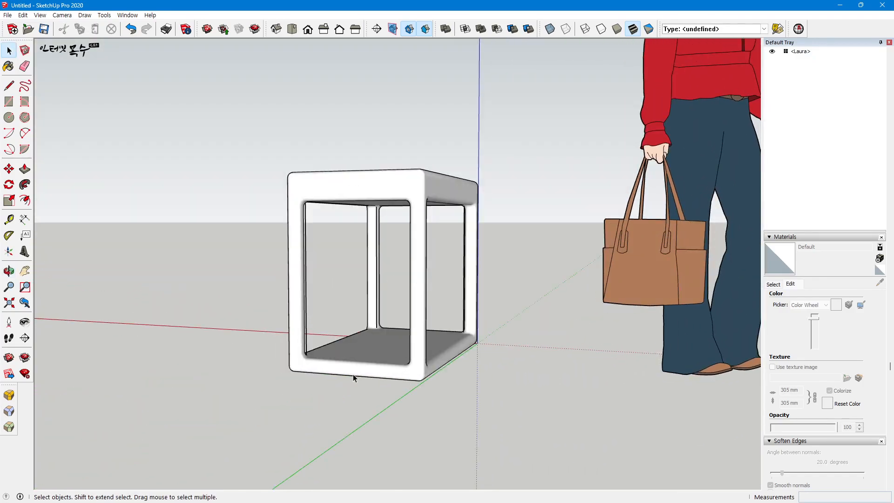
scroll(306, 301, up, 8)
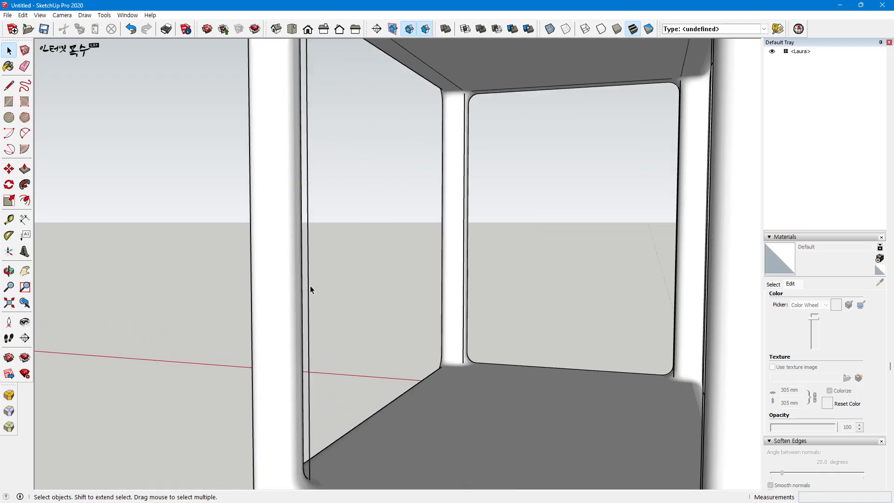
click(309, 288)
key(Delete)
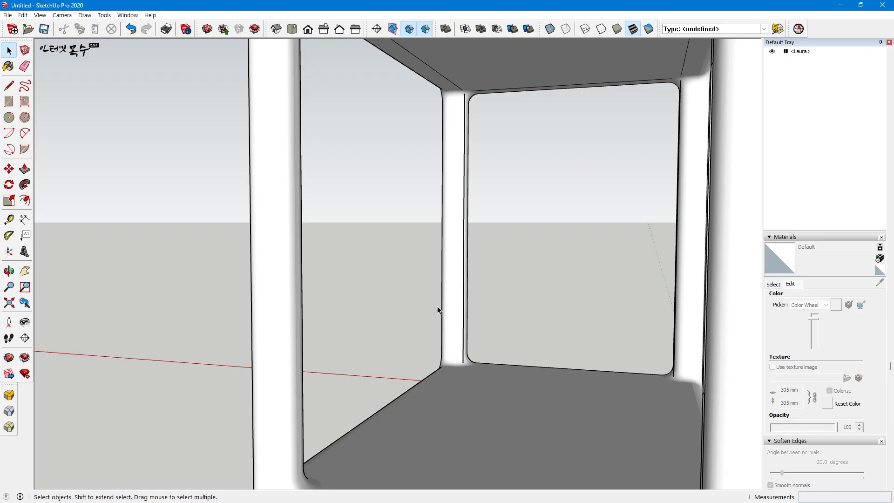
click(464, 298)
key(Delete)
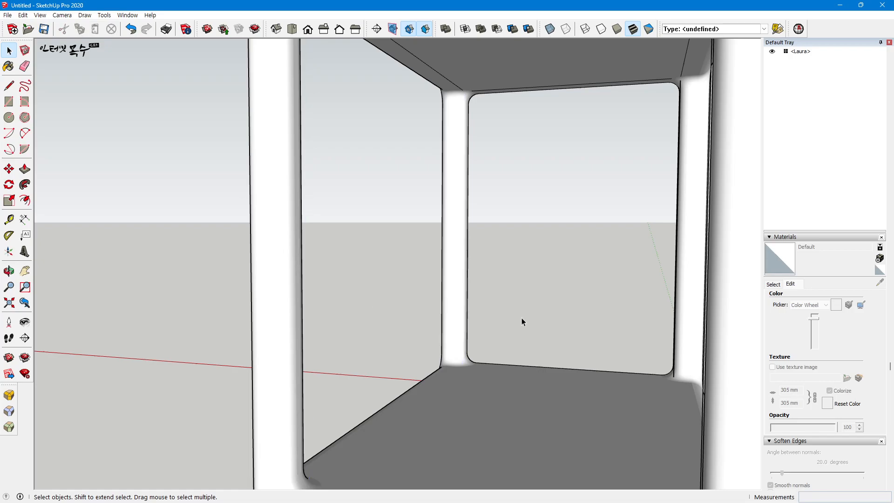
middle_drag(625, 332, 692, 370)
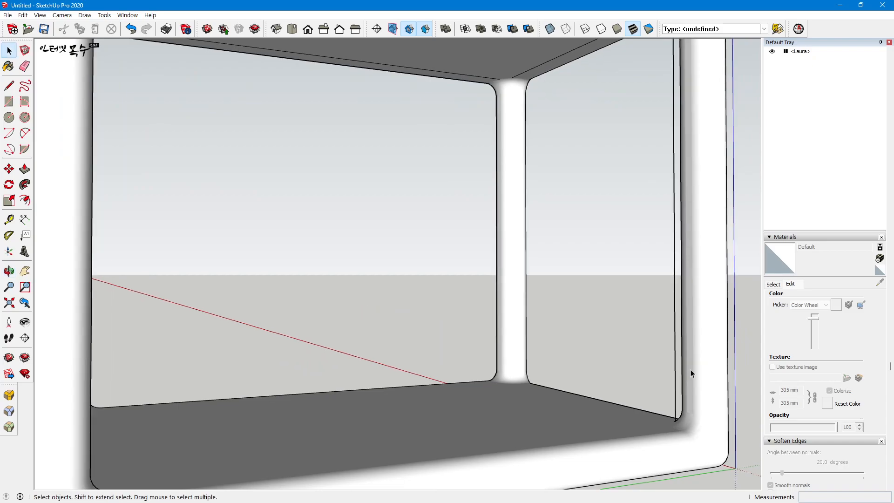
click(675, 337)
key(Delete)
middle_drag(654, 340, 292, 326)
scroll(144, 295, down, 6)
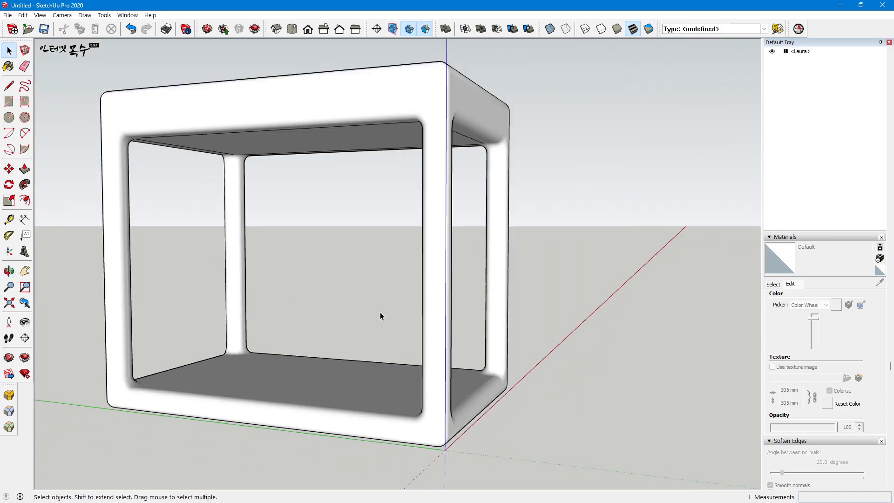
Step: Connect the two open edge ends at one leg corner of the top's underside with an arc of about 1 mm bulge
scroll(534, 337, down, 3)
middle_drag(605, 337, 110, 346)
scroll(315, 350, up, 4)
scroll(322, 355, down, 2)
middle_drag(331, 362, 363, 324)
middle_drag(411, 363, 309, 176)
scroll(326, 197, up, 6)
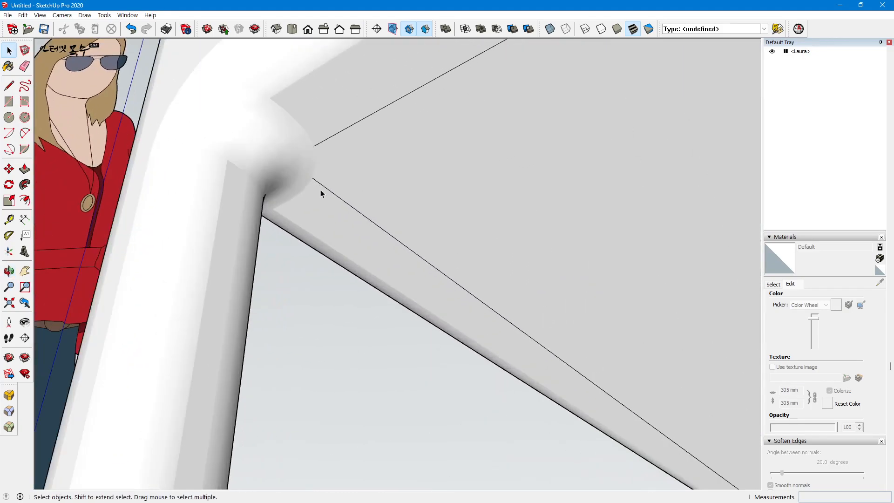
scroll(325, 185, up, 2)
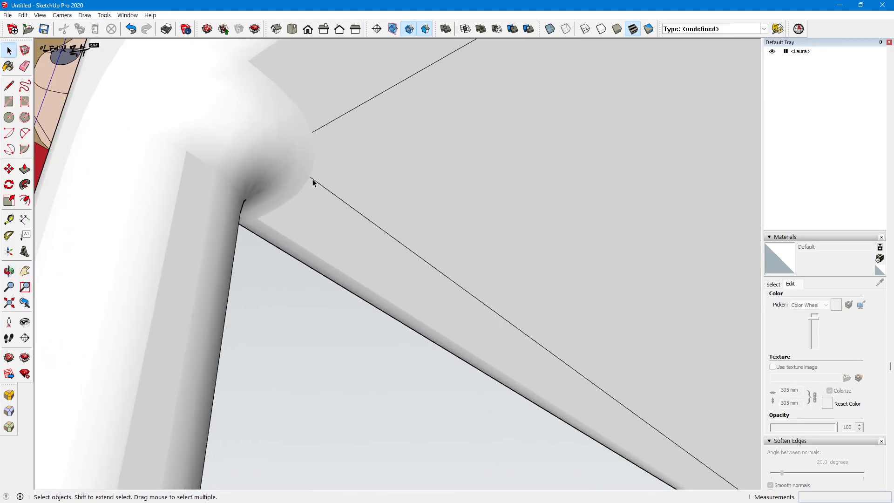
key(a)
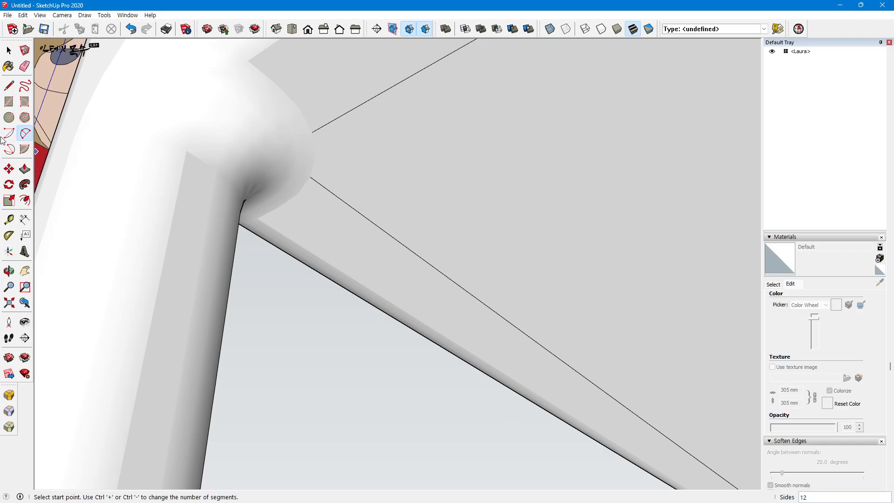
click(312, 133)
click(310, 177)
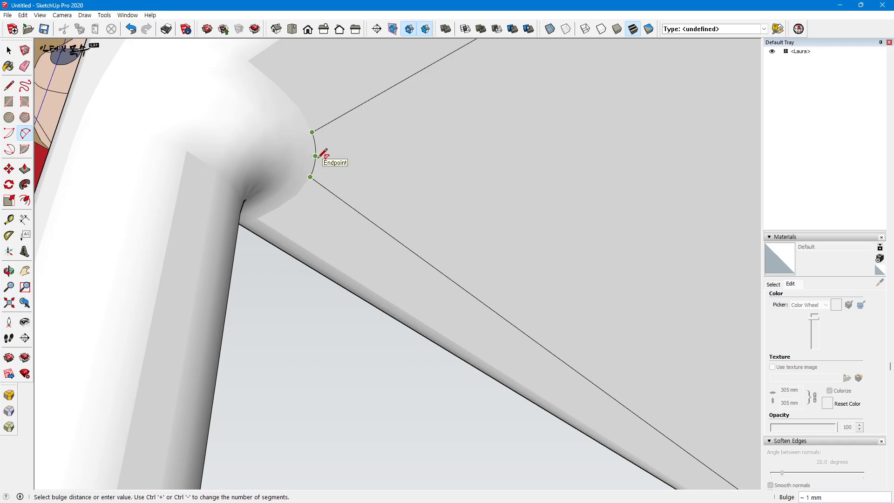
click(316, 157)
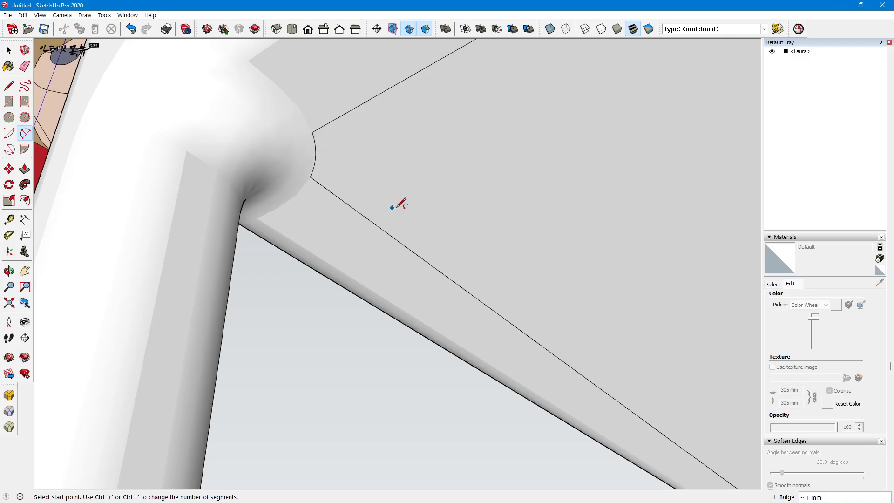
Step: Close the next leg corner along the same underside edge with a two-point arc of about 1 mm bulge
scroll(409, 205, down, 2)
scroll(419, 204, down, 1)
scroll(535, 420, up, 5)
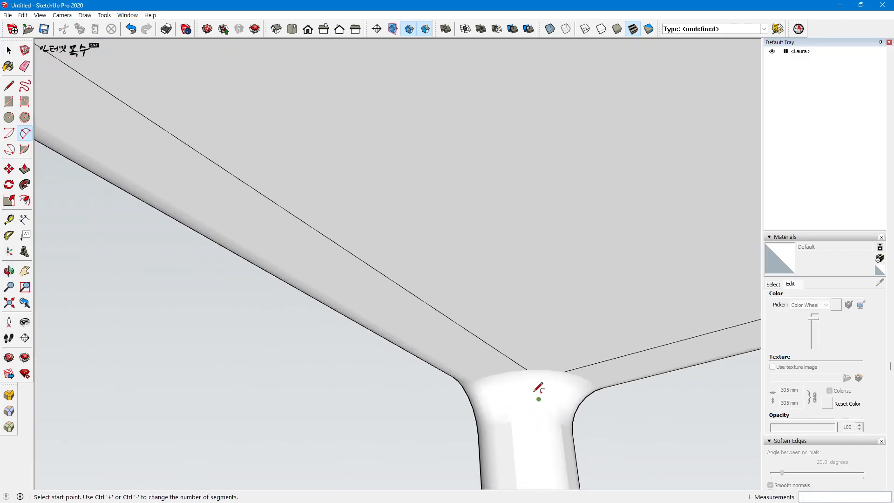
shift+middle_drag(534, 380, 455, 304)
scroll(455, 298, up, 2)
click(442, 296)
click(507, 300)
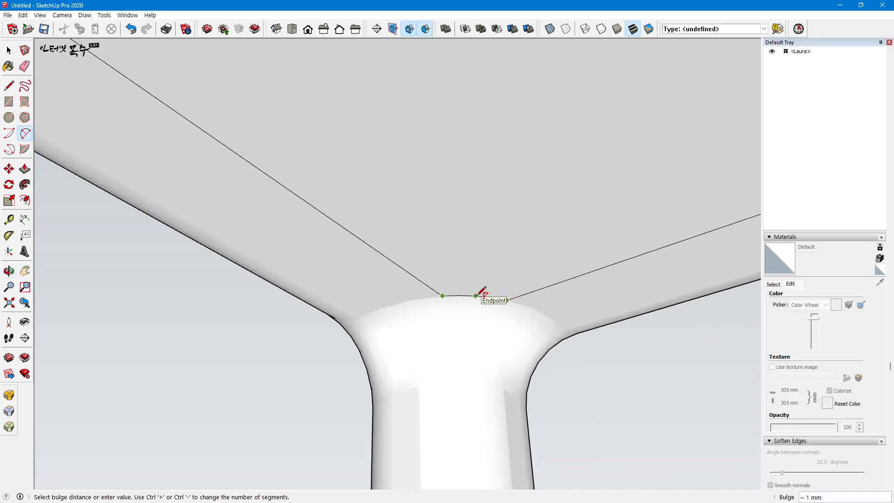
click(477, 295)
Step: Draw a small arc joining the open edge ends at the third leg corner of the top's underside
scroll(542, 321, down, 2)
scroll(490, 313, down, 5)
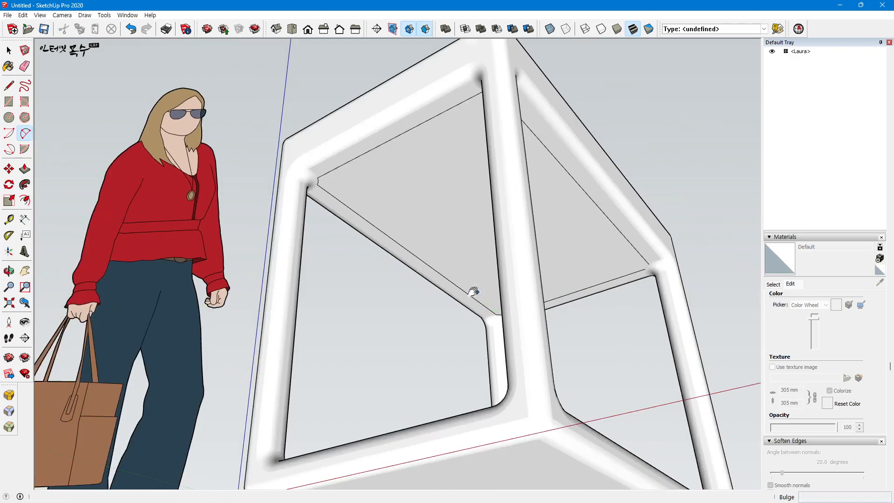
scroll(473, 294, up, 8)
click(454, 258)
click(446, 281)
click(456, 267)
Step: Draw an arc about 21 mm long across the last open leg corner to complete the underside outline
middle_drag(504, 296, 292, 254)
scroll(211, 236, up, 5)
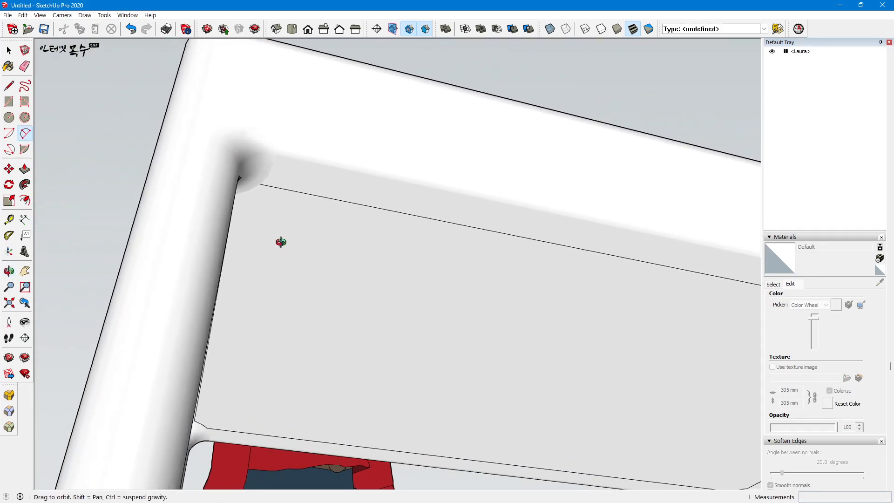
click(186, 211)
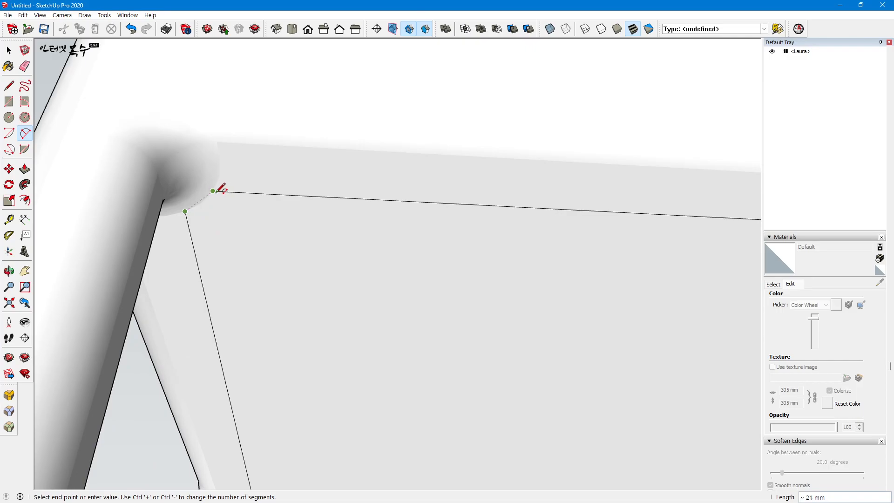
click(213, 192)
click(205, 196)
scroll(367, 228, down, 6)
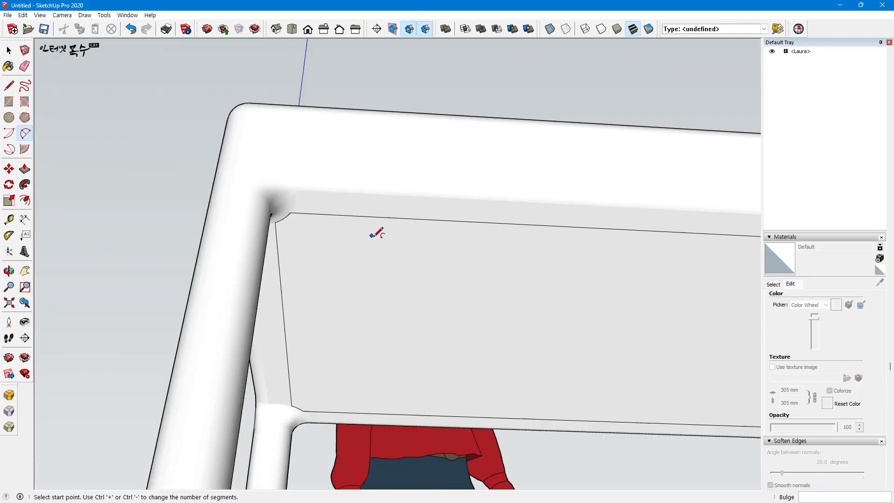
middle_drag(431, 294, 277, 308)
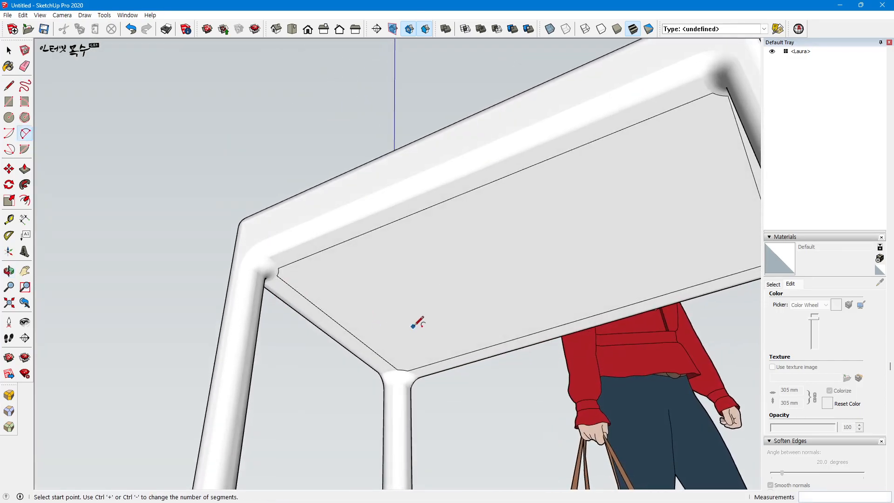
Step: Push the outlined face on the underside of the top 50 mm upward to form a recess
key(space)
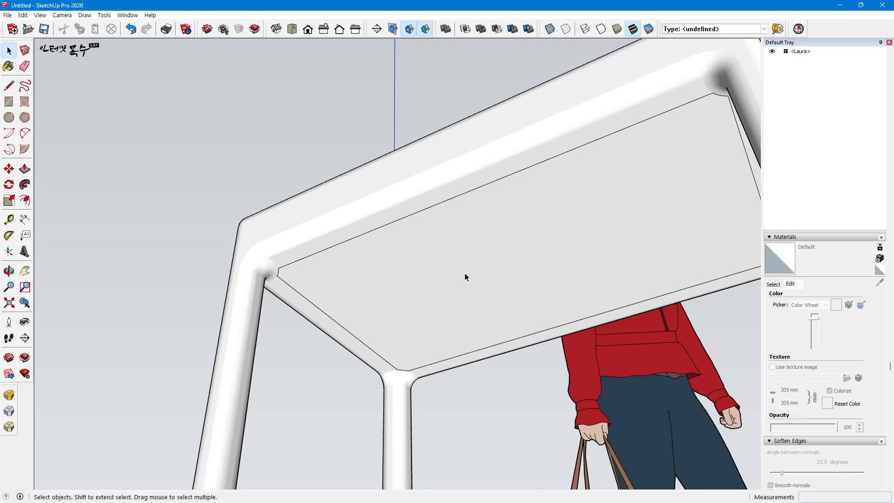
click(469, 276)
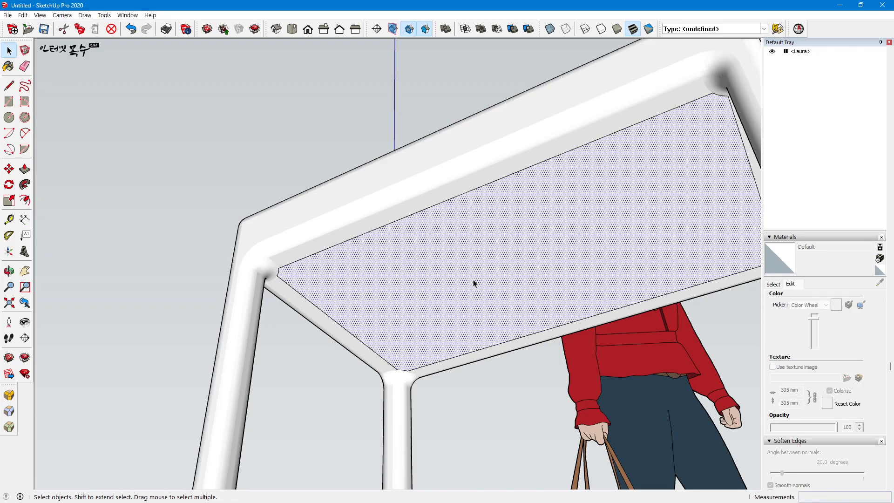
key(p)
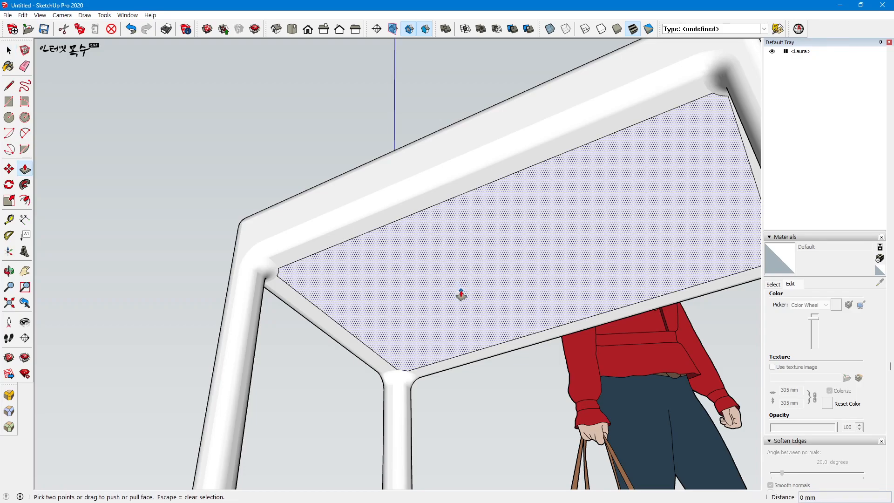
click(460, 295)
click(461, 283)
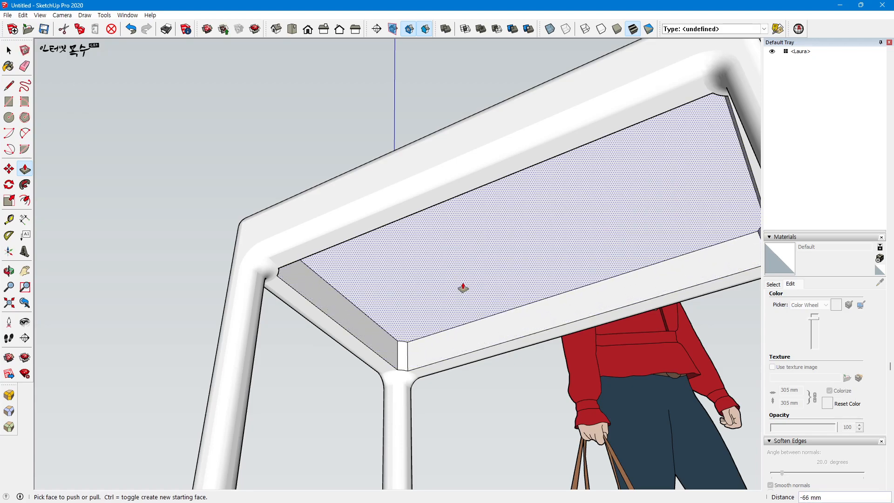
key(Return)
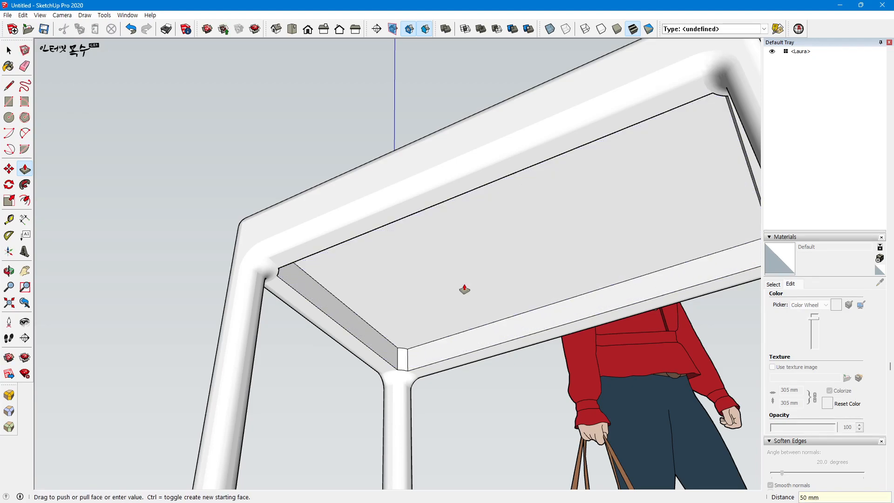
middle_drag(466, 292, 401, 310)
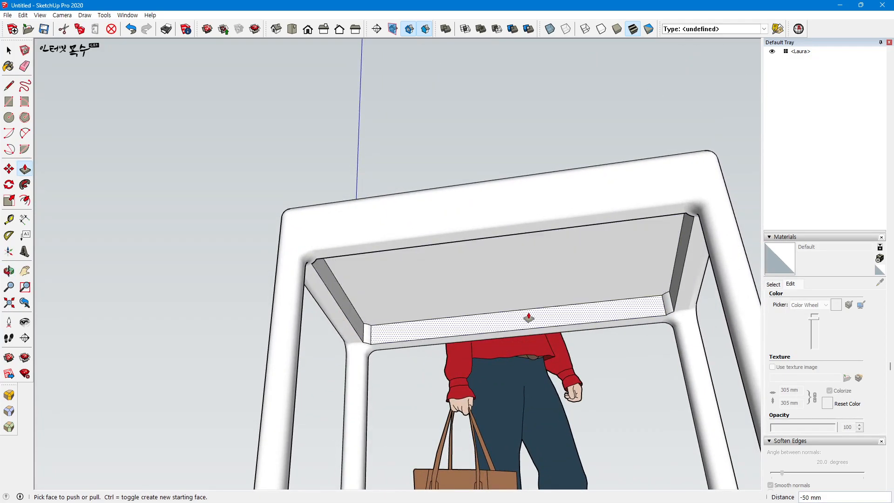
key(space)
middle_drag(231, 308, 557, 320)
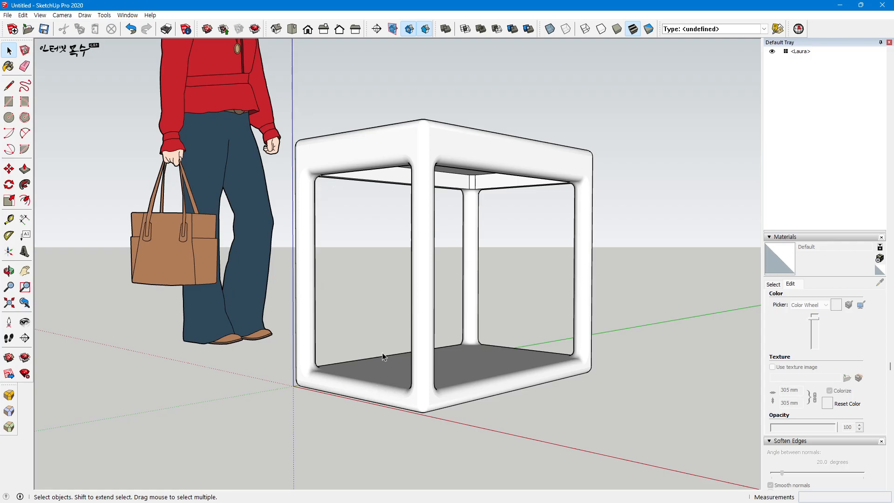
Step: Add a Tape Measure guide along the inner edge of the floor at the short front side beside the red axis
middle_drag(382, 353, 431, 453)
scroll(377, 422, up, 4)
middle_drag(373, 419, 355, 451)
scroll(347, 425, up, 2)
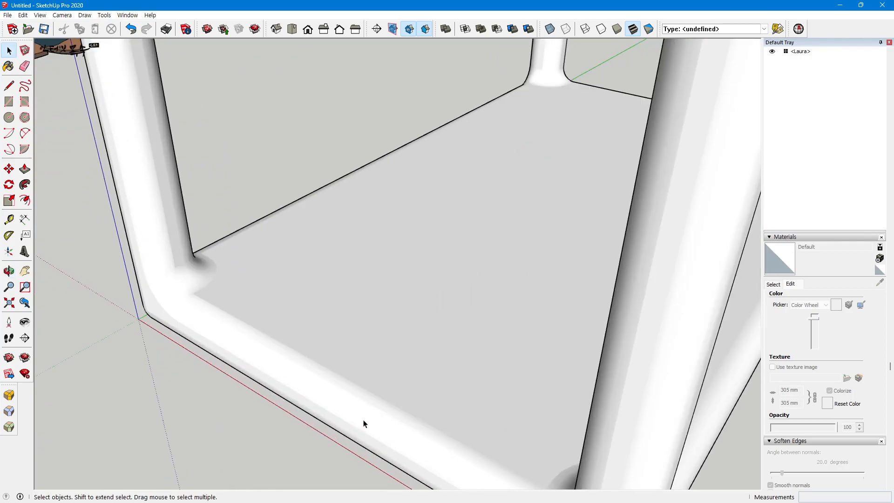
key(t)
middle_drag(435, 385, 323, 374)
scroll(298, 402, up, 1)
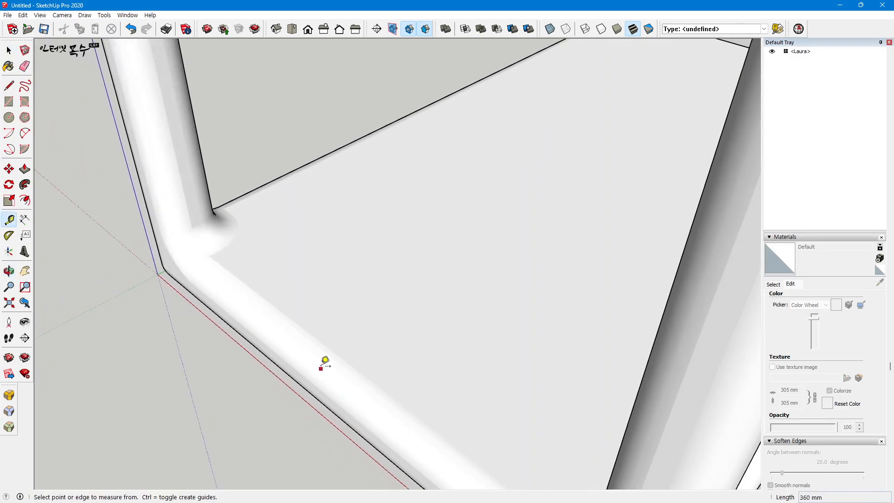
scroll(322, 368, up, 3)
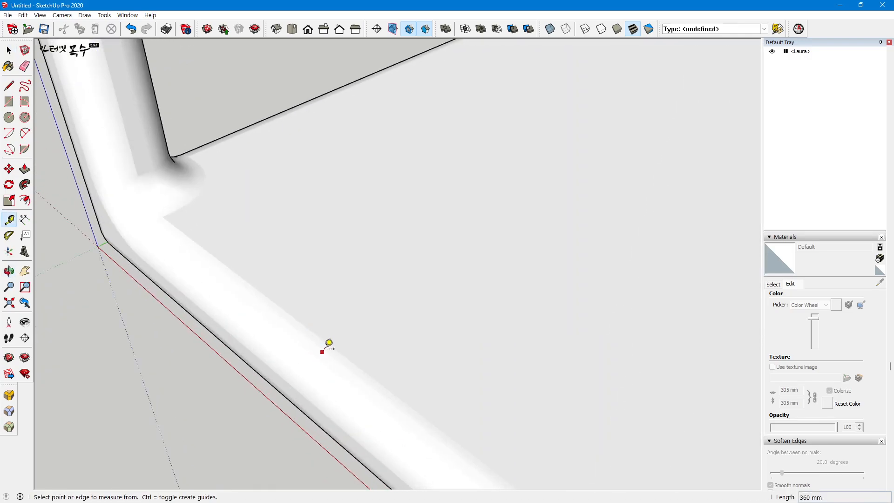
click(214, 251)
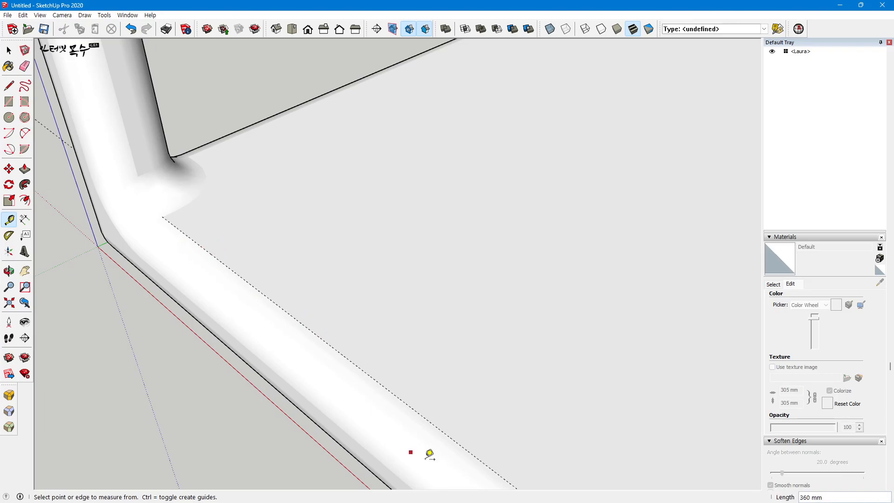
Step: Add a Tape Measure guide along the floor's inner edge at the opposite short side
scroll(512, 321, down, 4)
middle_drag(568, 282, 410, 284)
scroll(554, 214, up, 3)
scroll(552, 216, up, 1)
double_click(543, 214)
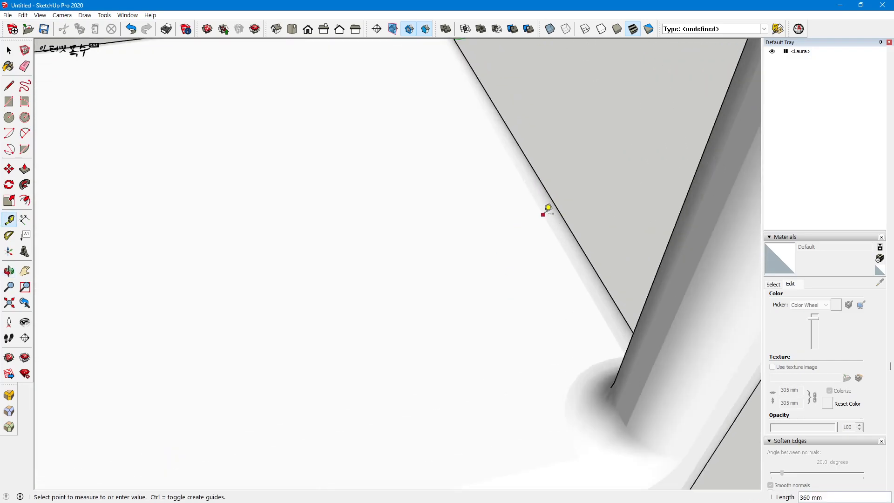
Step: Add a Tape Measure guide along the floor's long inner edge on the green-axis side
scroll(565, 236, down, 4)
scroll(566, 235, down, 2)
shift+middle_drag(470, 245, 628, 354)
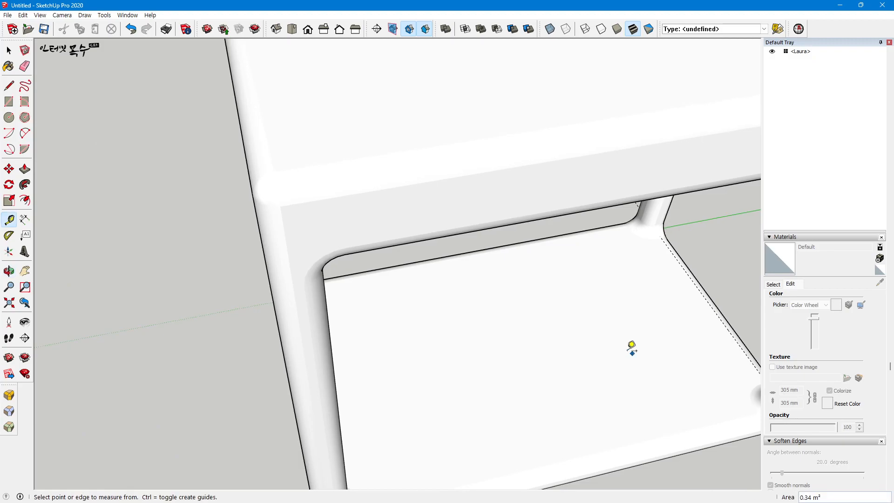
middle_drag(327, 329, 398, 326)
scroll(309, 296, up, 5)
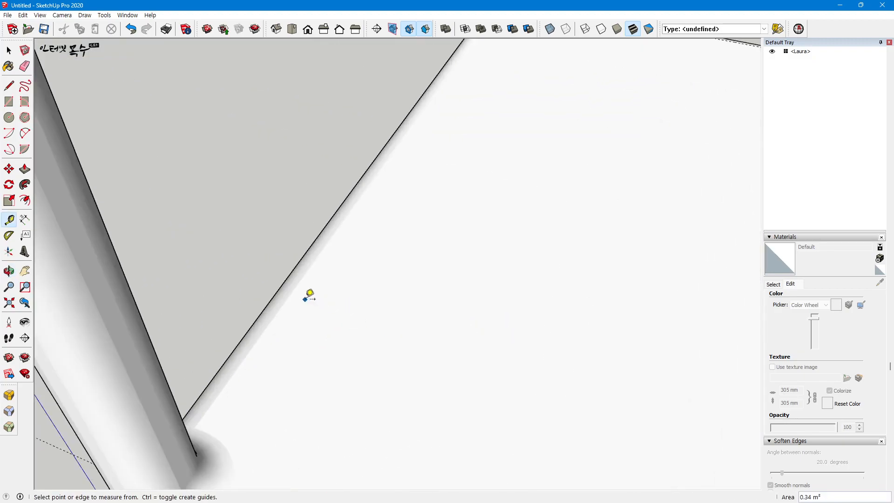
Step: Add a Tape Measure guide along the remaining long inner edge of the floor, away from the green axis
scroll(377, 290, down, 3)
scroll(402, 300, down, 4)
shift+middle_drag(488, 299, 293, 224)
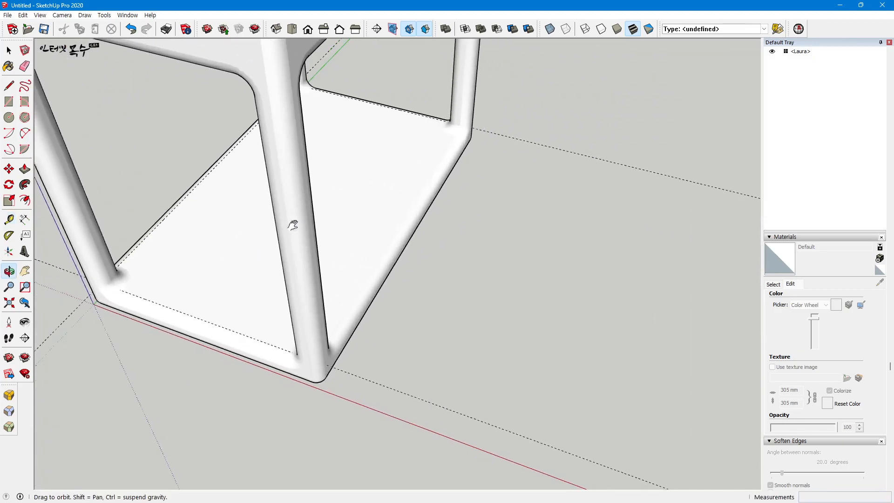
scroll(381, 246, up, 5)
middle_drag(425, 239, 544, 208)
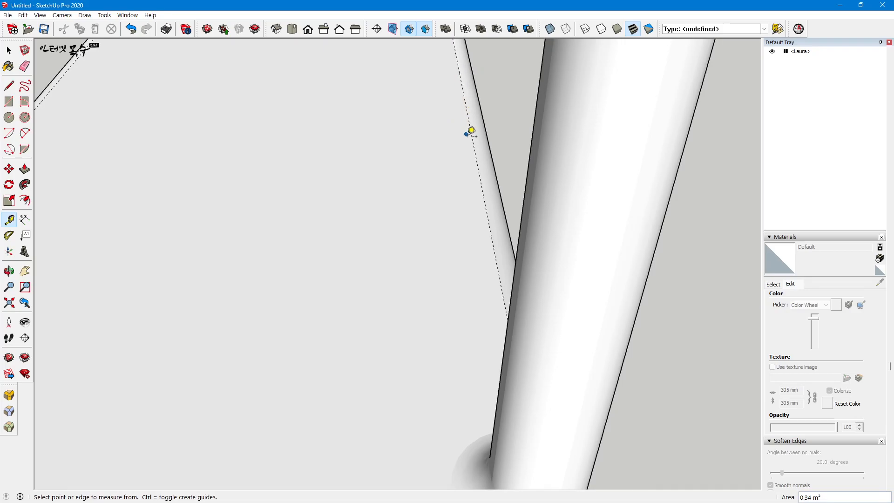
Step: Select all connected geometry of the rounded puppy house frame and make it a group
scroll(457, 241, down, 5)
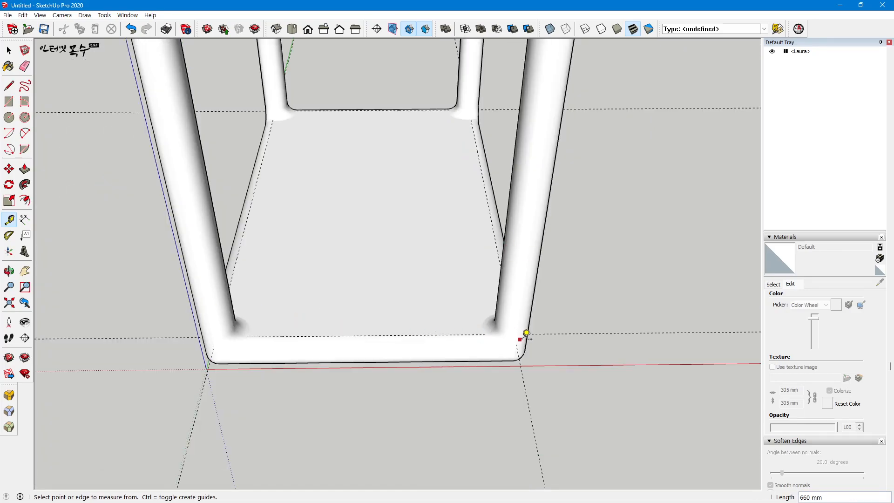
scroll(525, 337, down, 2)
middle_drag(485, 382, 579, 405)
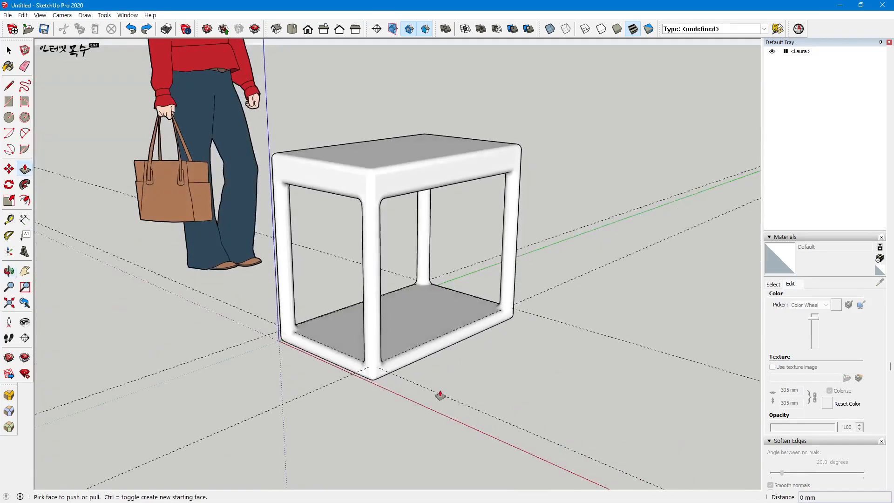
key(t)
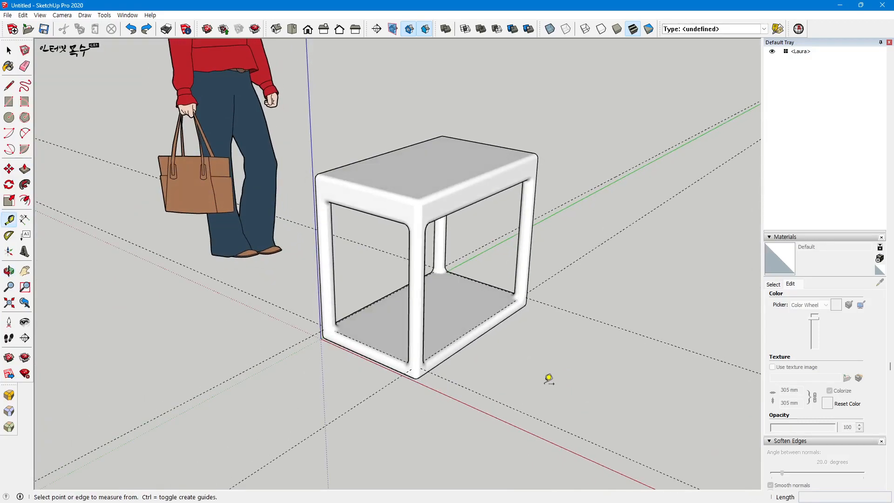
key(space)
triple_click(444, 210)
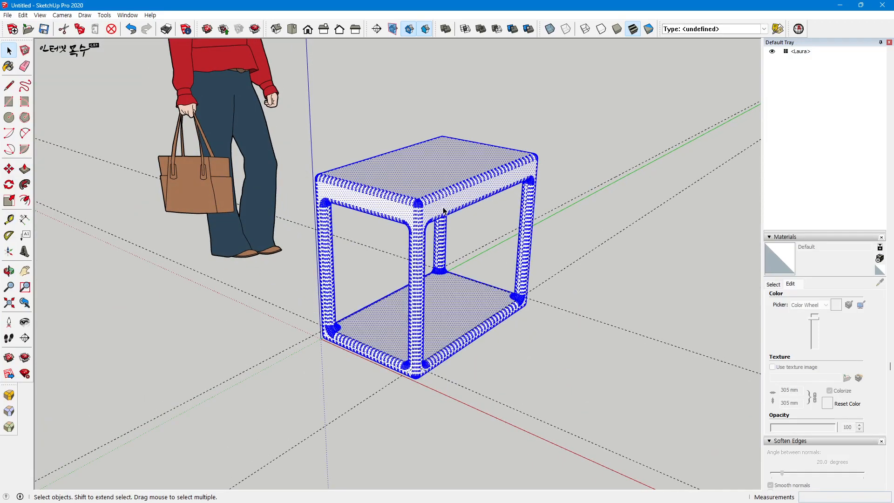
key(ctrl+g)
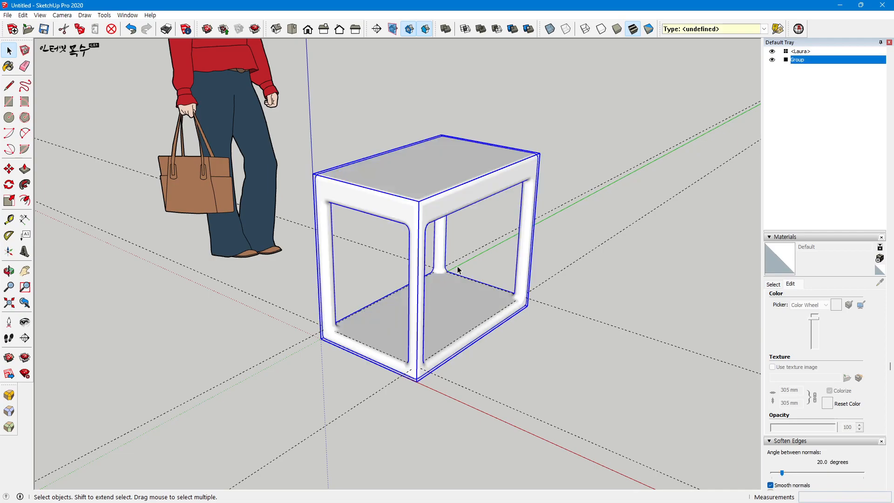
click(540, 359)
middle_drag(541, 359, 452, 329)
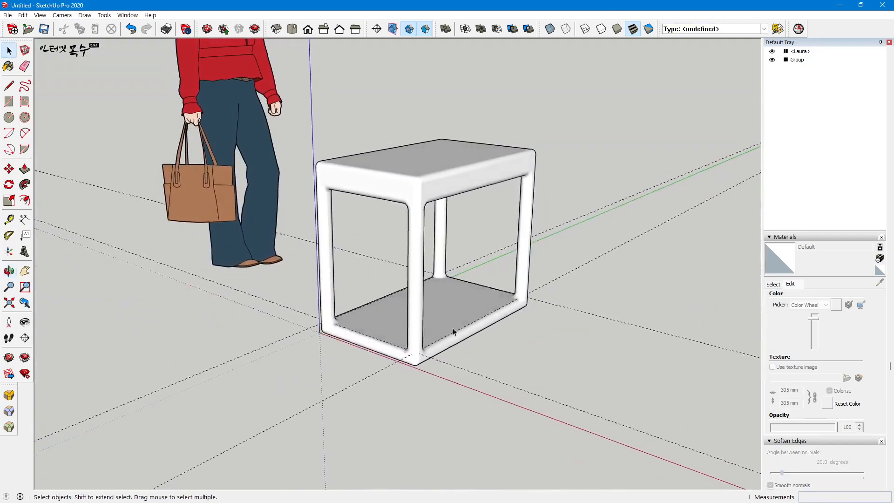
Step: Draw a rectangle of about 626 x 440 mm over the short front opening, flush with the frame's flat face
scroll(390, 278, up, 4)
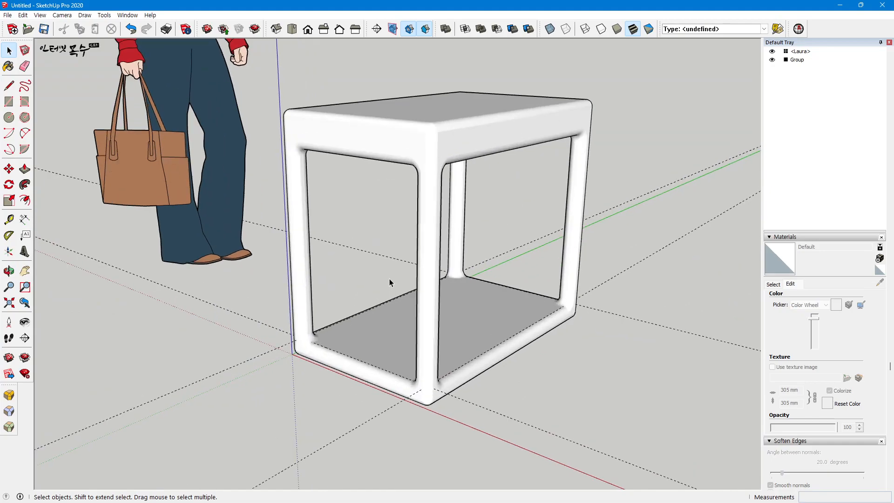
scroll(387, 282, down, 2)
scroll(445, 332, up, 3)
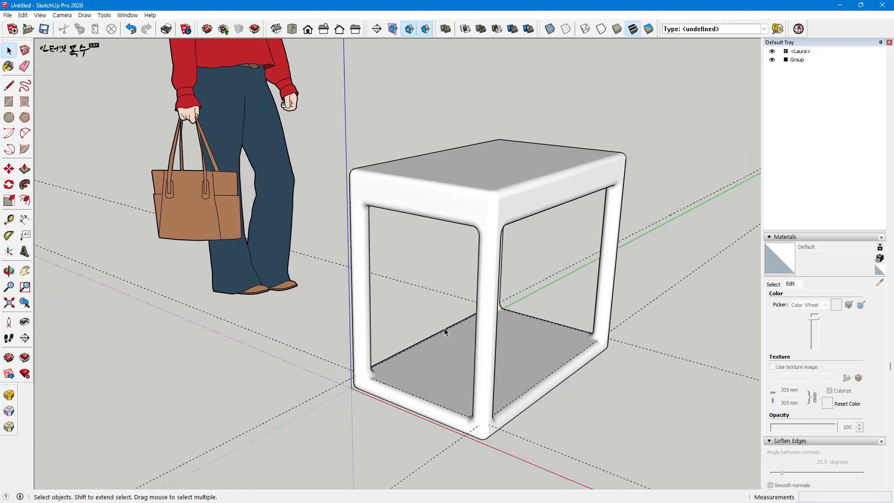
key(r)
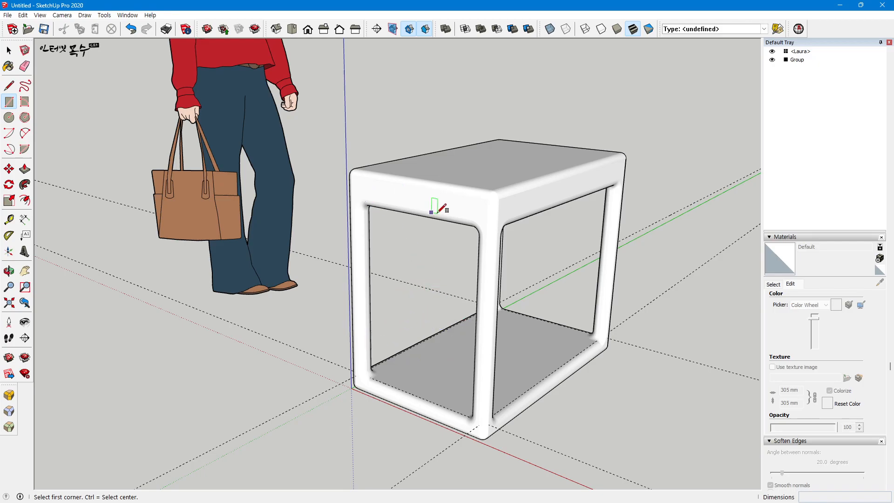
click(361, 192)
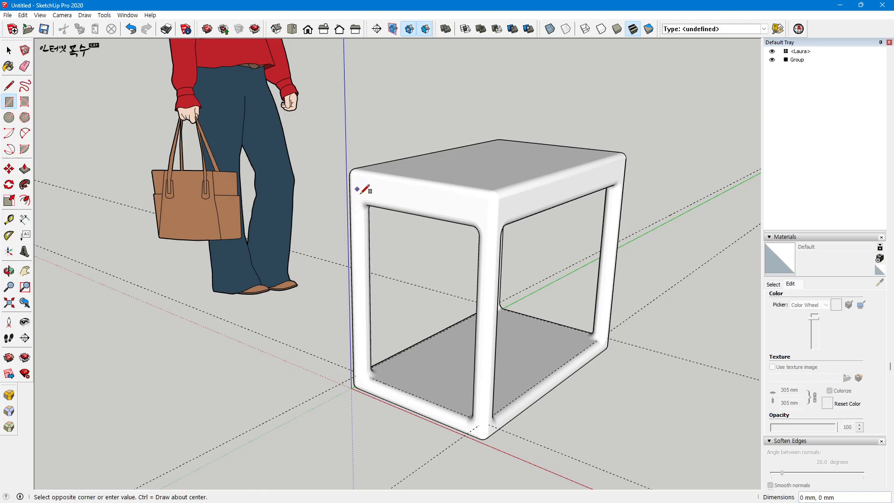
click(481, 429)
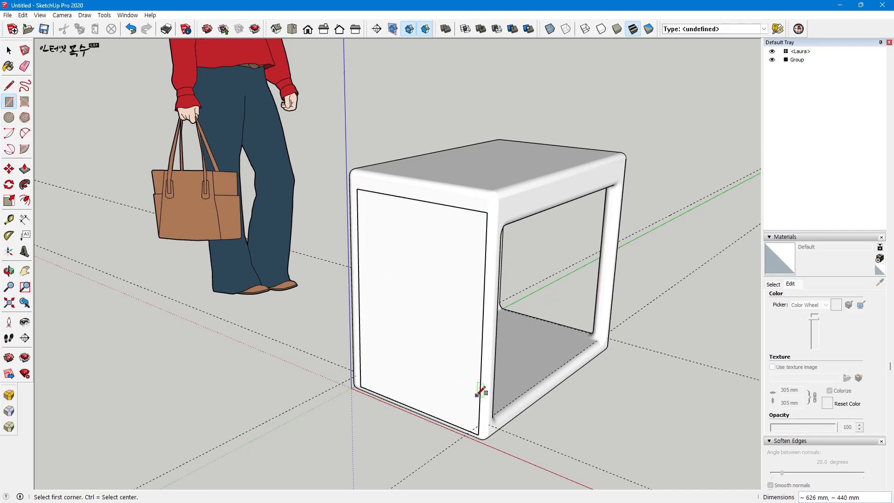
Step: Push/Pull the rectangle over the front opening into a 5 mm thick panel
key(p)
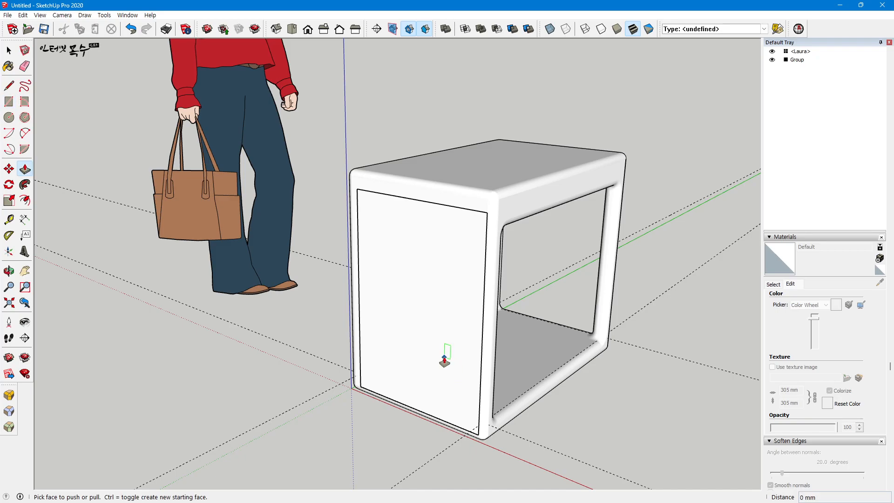
drag(435, 354, 686, 279)
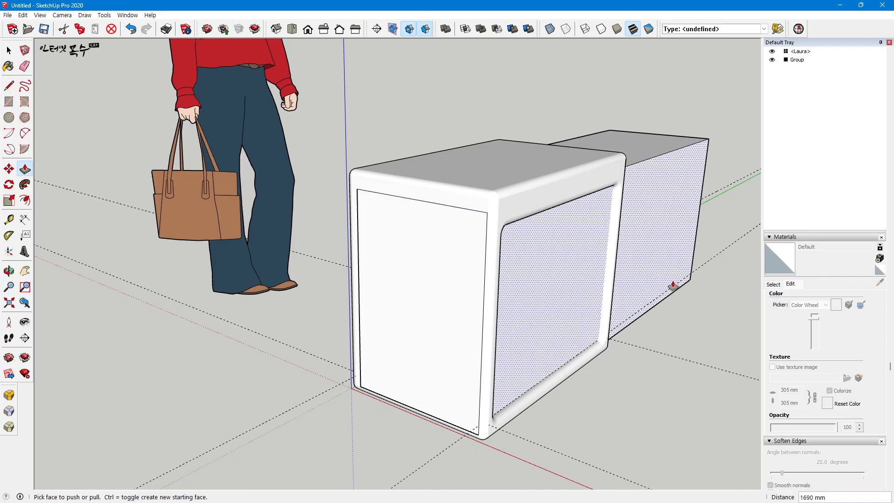
key(Return)
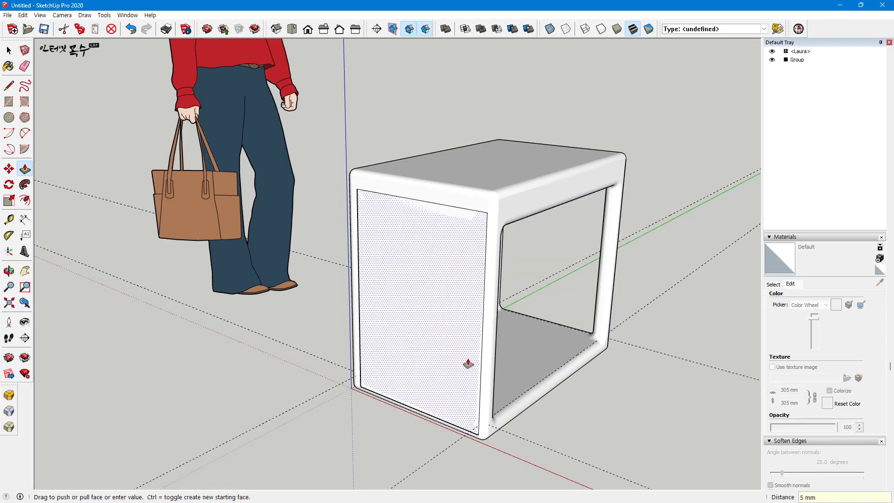
Step: Create a new material based on Translucent Glass Blue with its opacity set to 15
key(b)
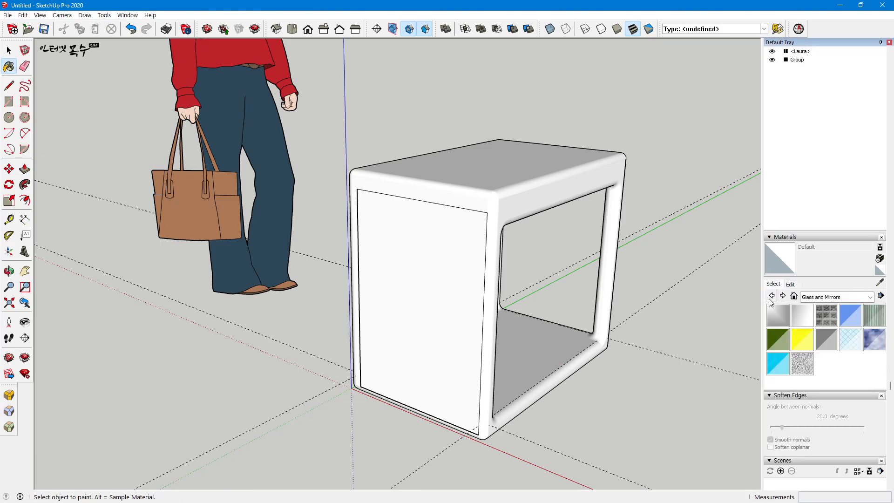
click(870, 297)
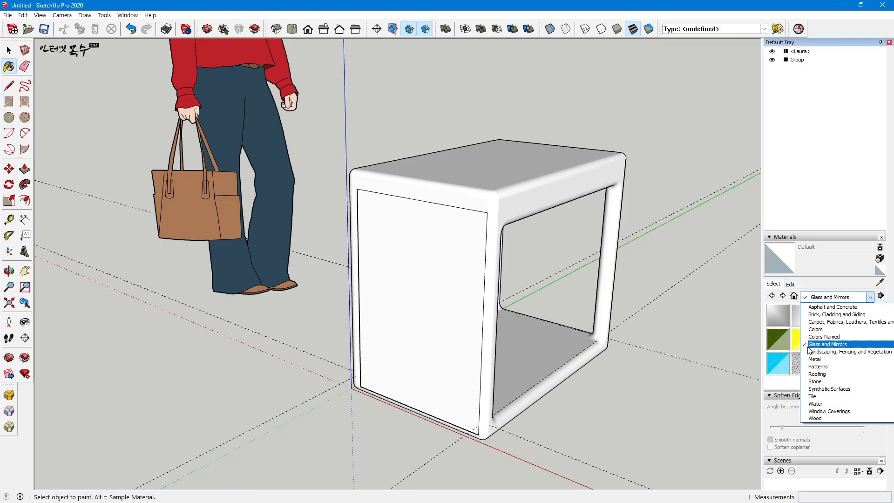
click(840, 345)
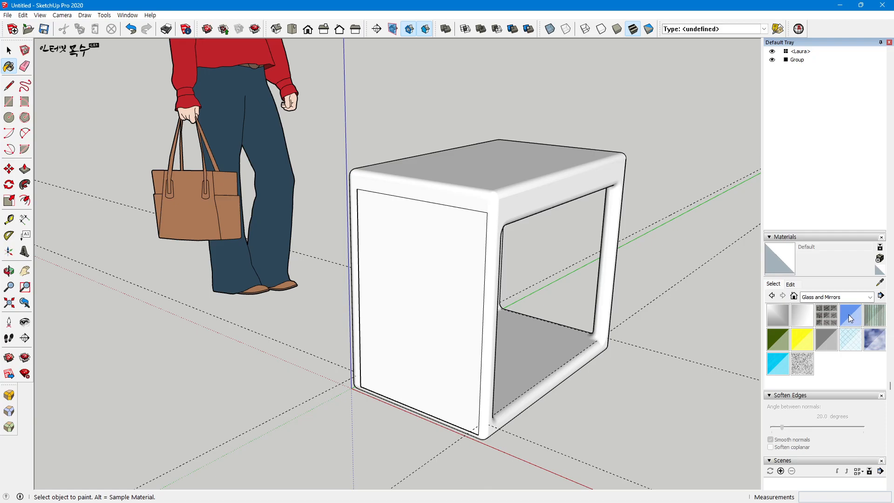
click(851, 315)
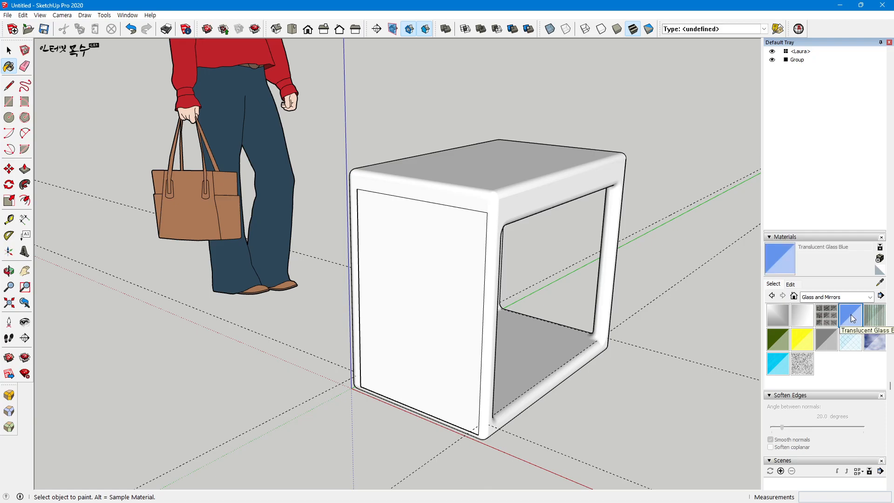
click(881, 259)
drag(813, 179, 714, 214)
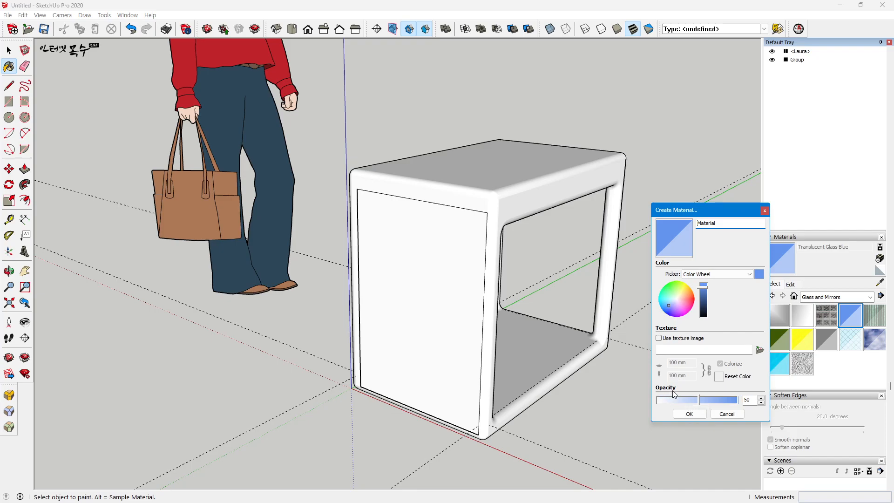
drag(699, 403, 673, 404)
click(762, 398)
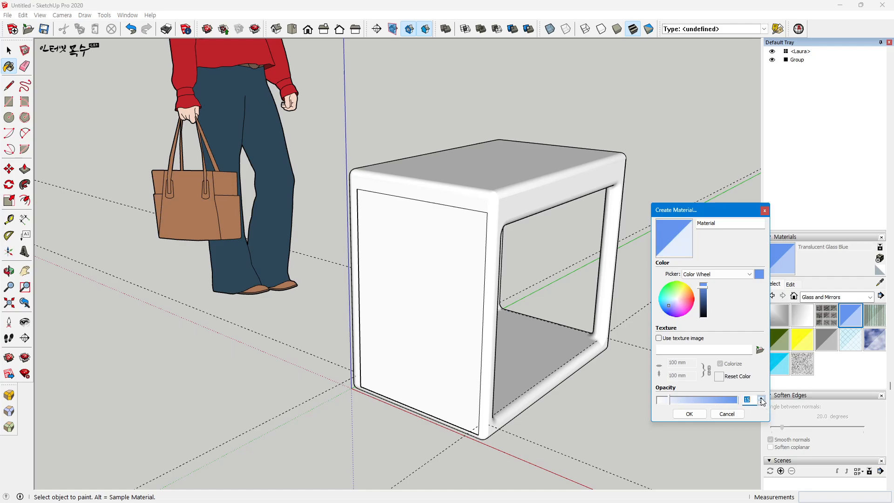
click(691, 414)
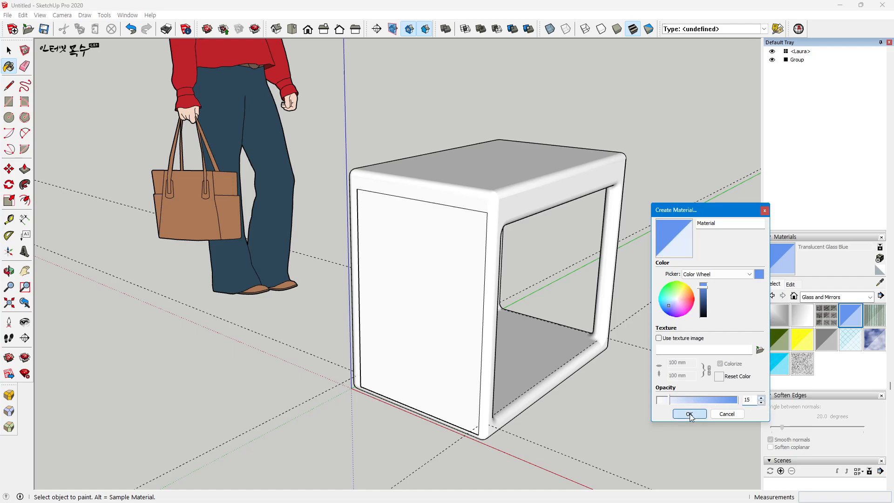
Step: Group the front panel and paint it with the new translucent blue material
middle_drag(401, 338, 446, 306)
key(space)
click(426, 317)
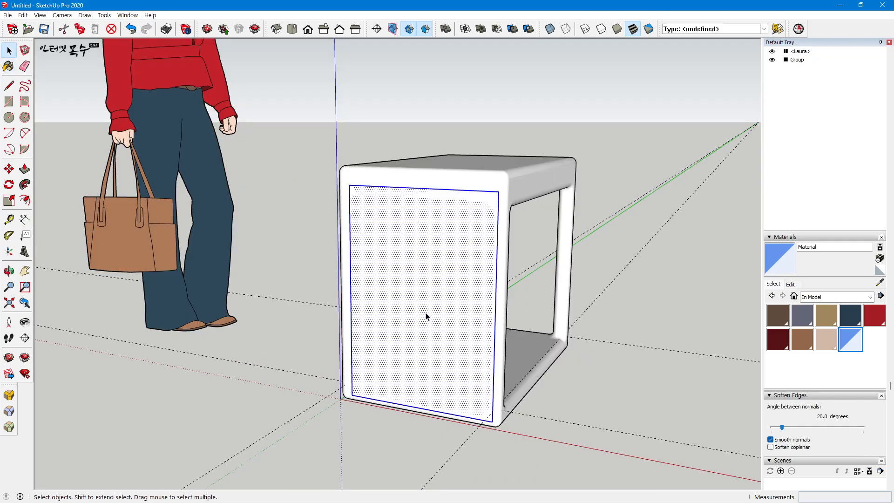
key(g)
key(b)
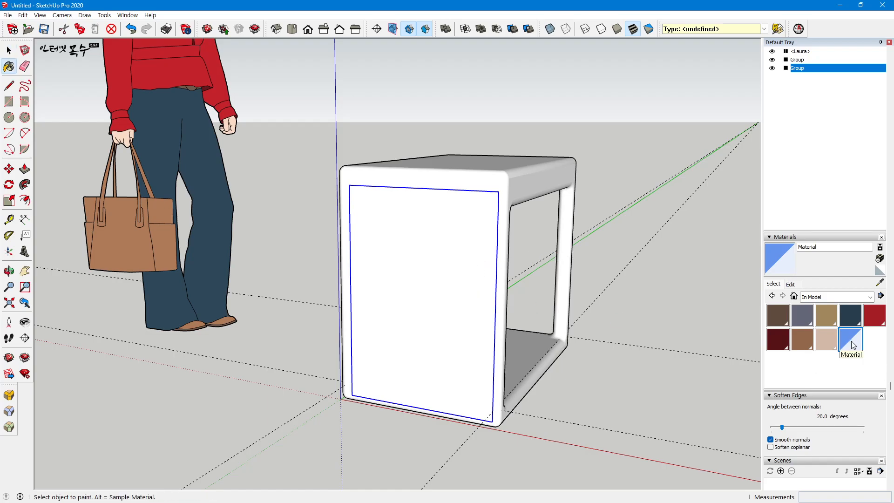
click(451, 288)
Step: Move the blue front panel about 21 mm inward so it sits inside the thickness of the frame's short opening
mouse_move(551, 346)
middle_down()
mouse_move(526, 360)
mouse_move(381, 368)
middle_up()
scroll(381, 368, up, 4)
middle_drag(348, 399, 394, 398)
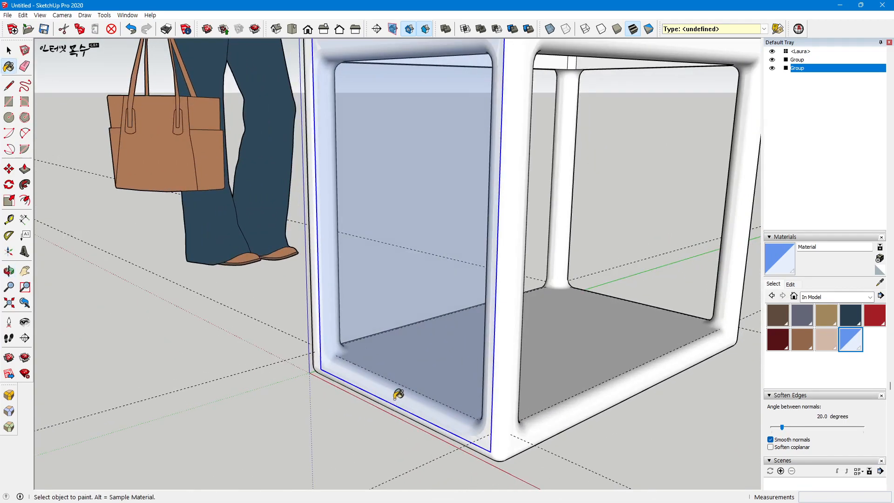
key(m)
scroll(324, 370, up, 4)
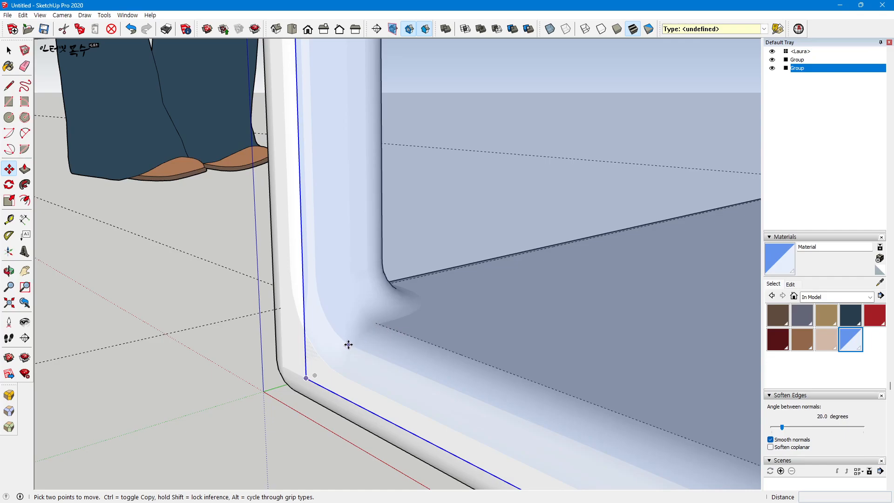
click(344, 344)
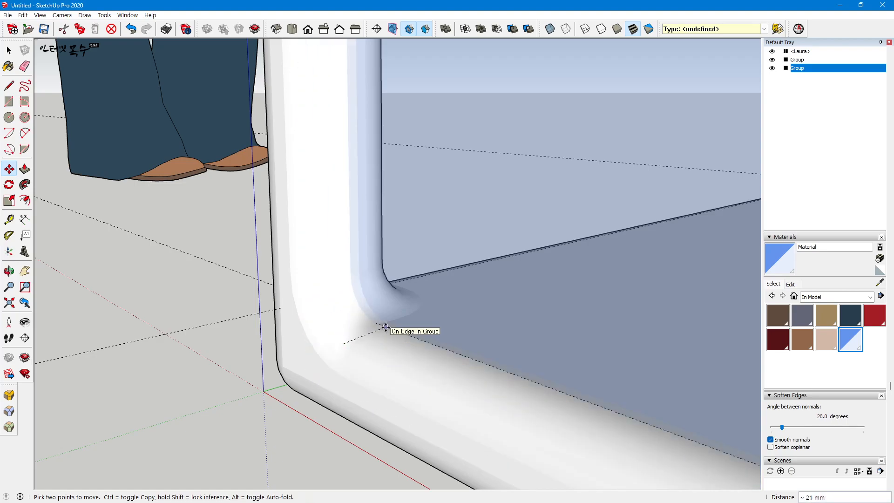
click(386, 327)
scroll(561, 362, down, 5)
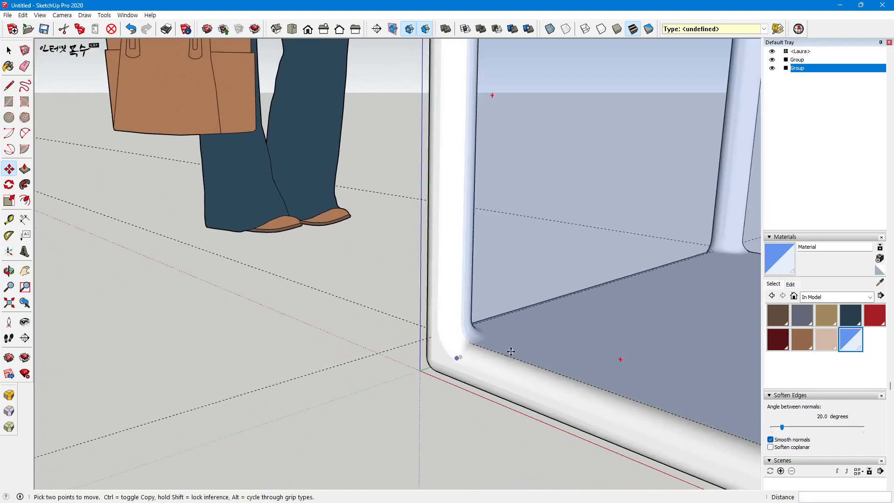
scroll(512, 352, down, 5)
middle_drag(550, 342, 524, 164)
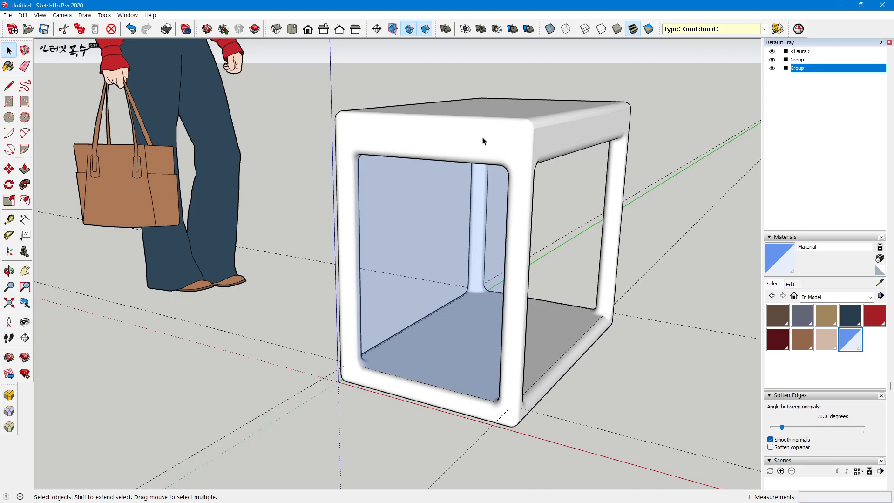
Step: Trim the front glass panel with the frame solid so it matches the opening's rounded outline
click(549, 141)
click(513, 30)
click(479, 191)
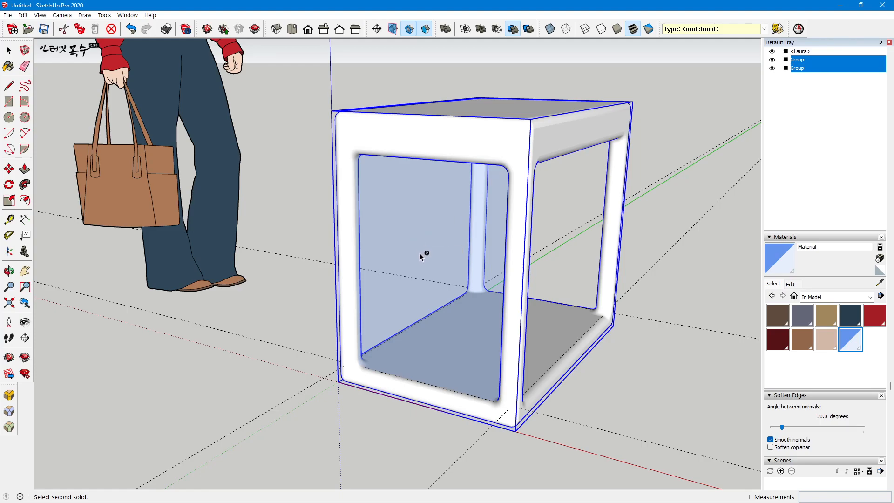
click(412, 239)
key(space)
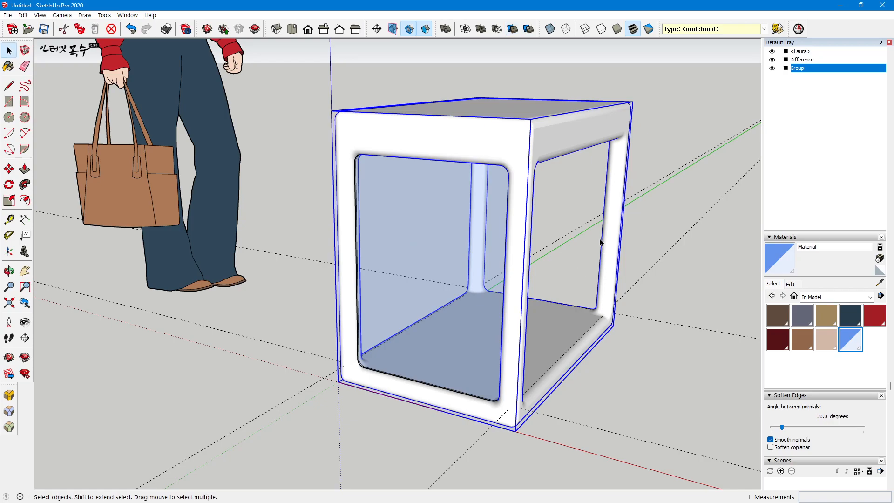
click(667, 164)
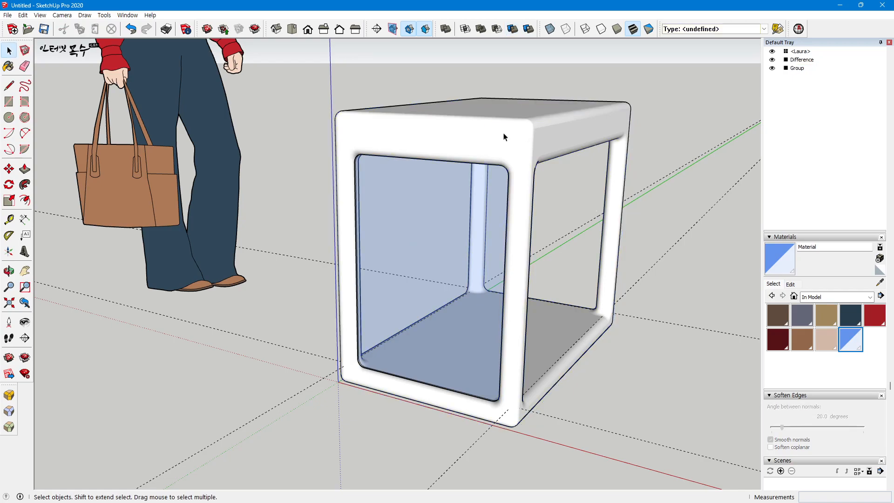
Step: Hide the frame to inspect the trimmed front panel, and unhide the frame
click(504, 136)
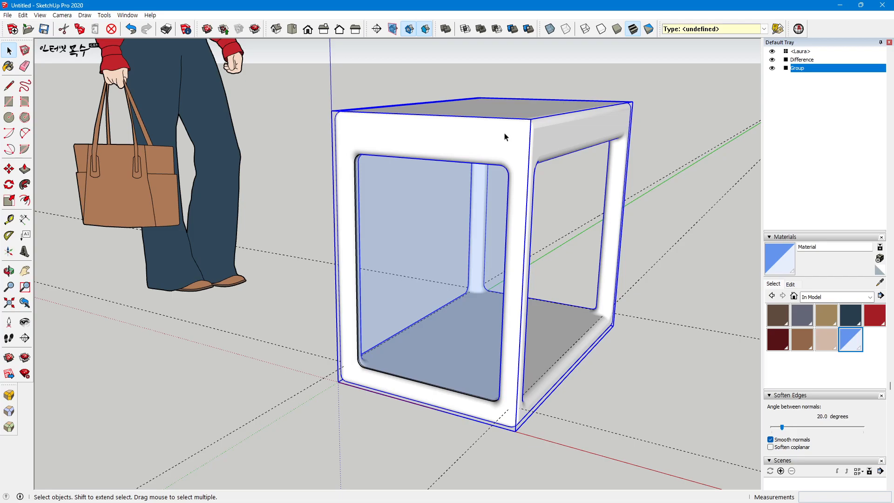
key(h)
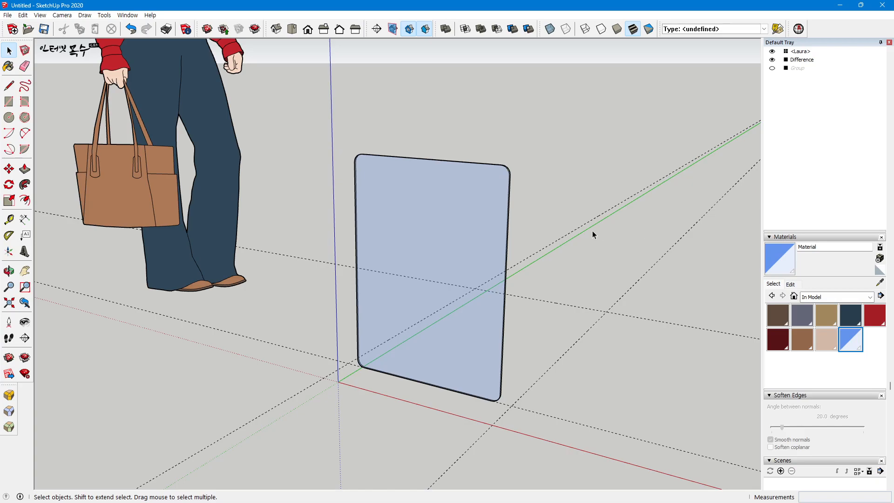
key(shift+h)
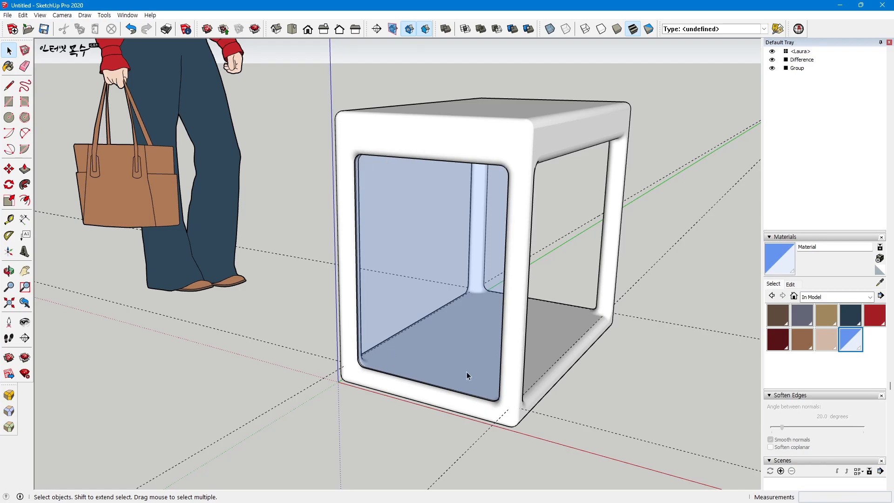
Step: Copy the trimmed front panel 755 mm along the green axis into the opposite short opening
middle_drag(625, 365, 236, 389)
scroll(319, 328, up, 8)
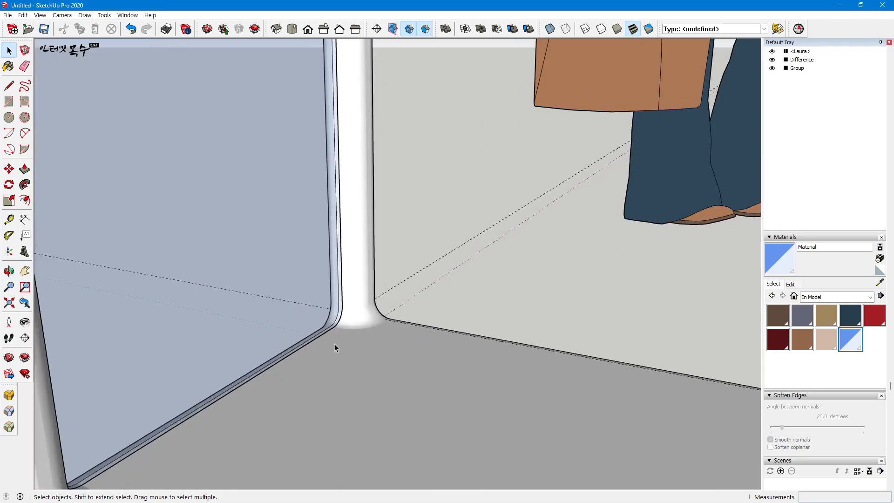
click(347, 343)
key(m)
scroll(354, 341, up, 3)
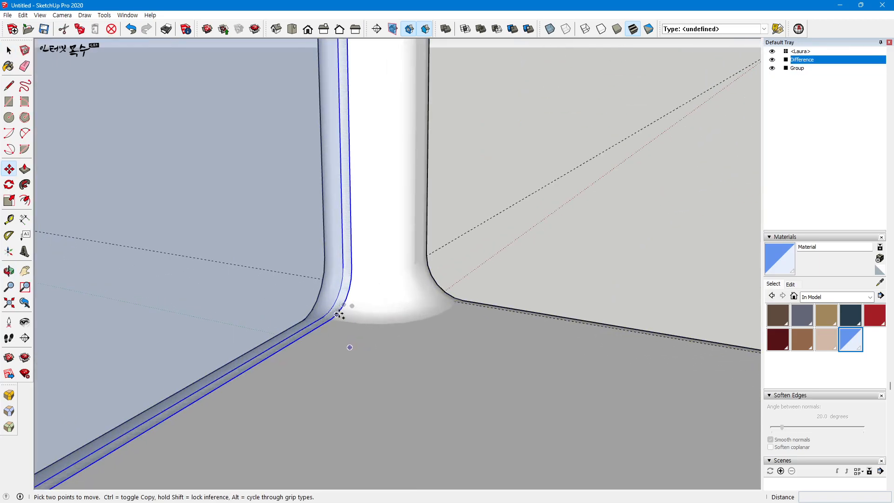
click(331, 319)
key(ctrl)
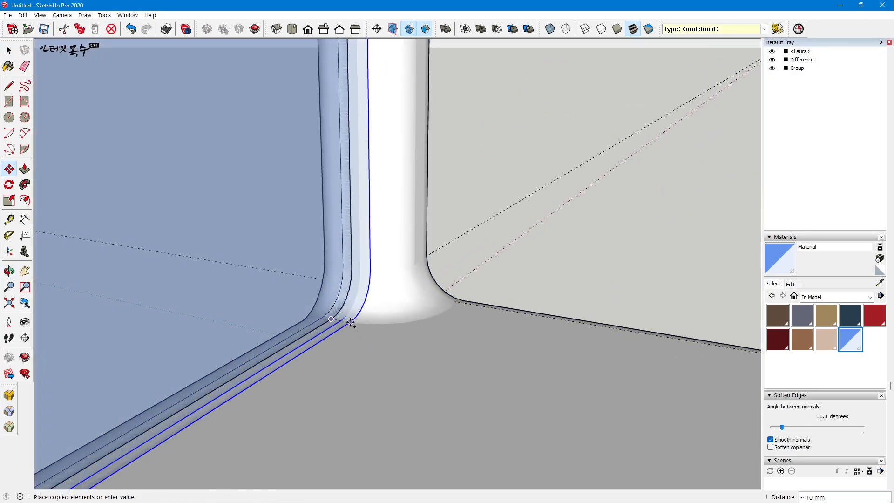
scroll(496, 359, down, 6)
shift+middle_drag(562, 366, 110, 196)
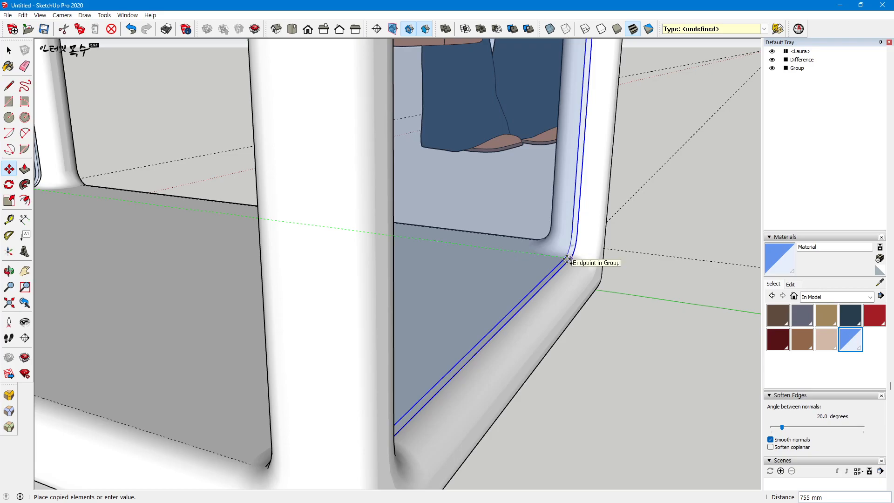
click(569, 260)
scroll(633, 288, down, 6)
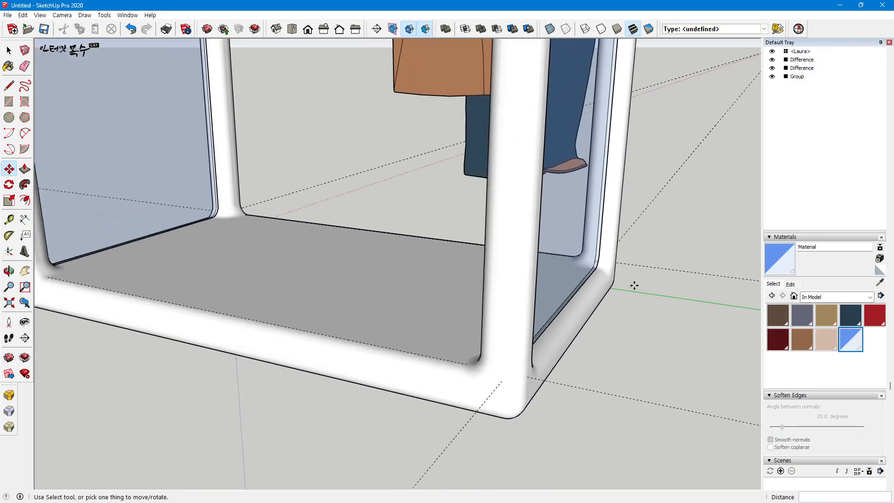
scroll(634, 296, down, 3)
key(space)
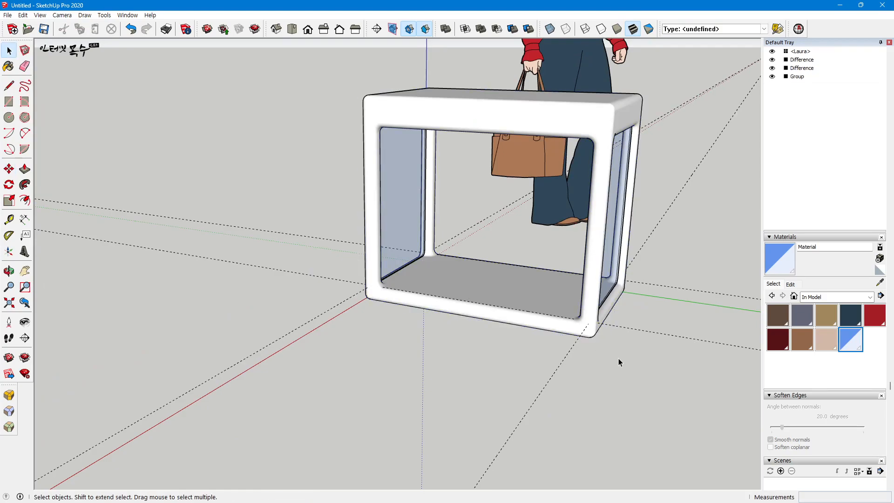
Step: Draw a rectangle of about 753 x 605 mm over the long side opening, flush with the frame's flat face
middle_drag(636, 357, 589, 326)
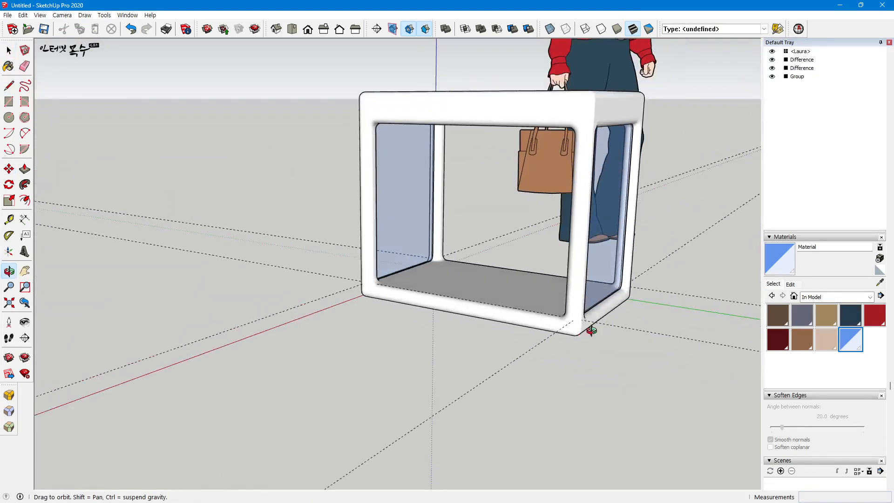
scroll(384, 231, up, 5)
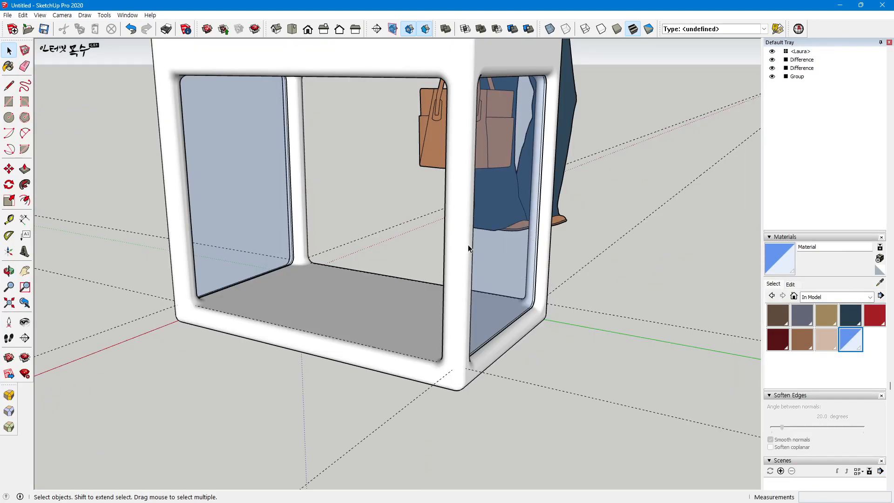
shift+middle_drag(447, 294, 554, 352)
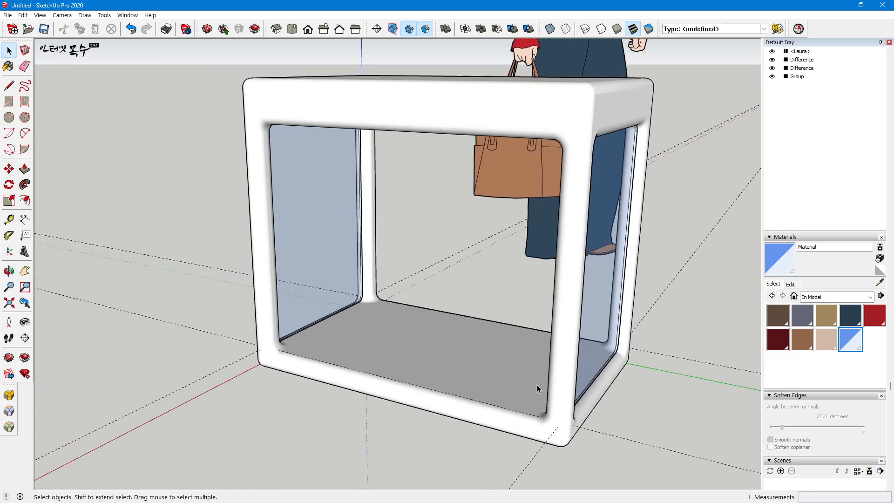
key(r)
middle_drag(255, 107, 243, 116)
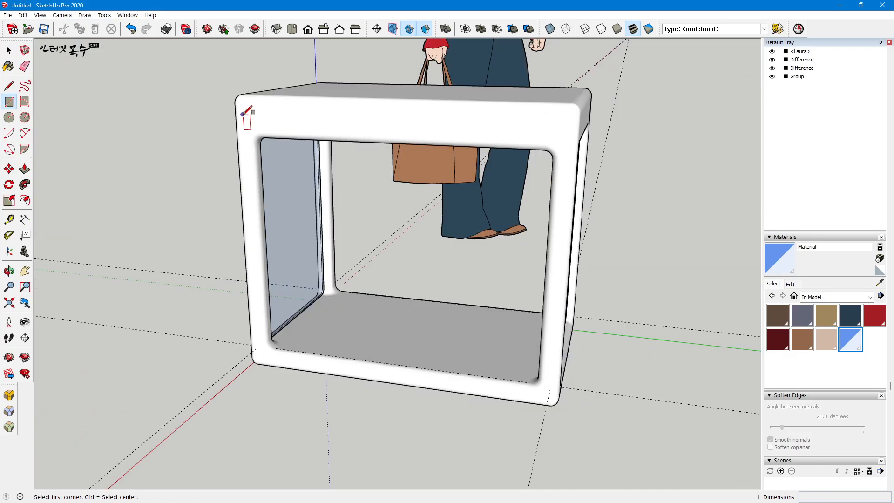
click(242, 117)
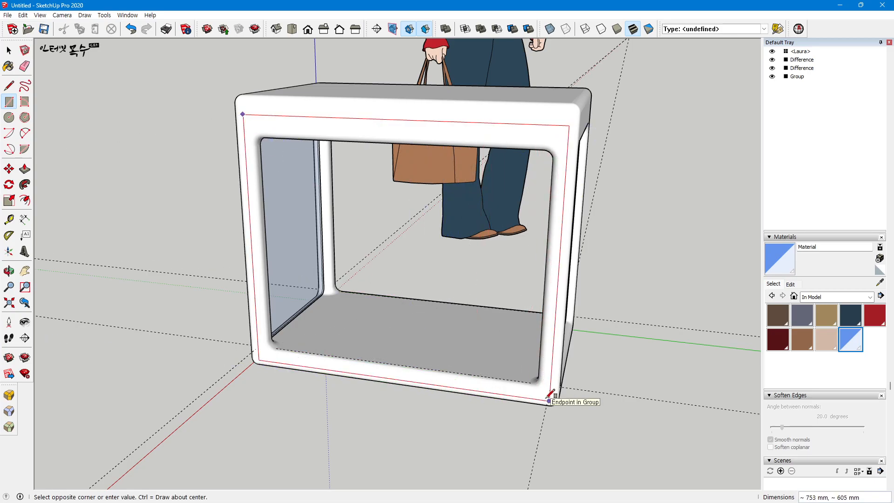
click(549, 400)
Step: Push/Pull the rectangle over the long opening into a thin panel, undoing the 869 mm extrusion through the frame
middle_drag(550, 399, 385, 416)
key(p)
click(346, 329)
click(631, 323)
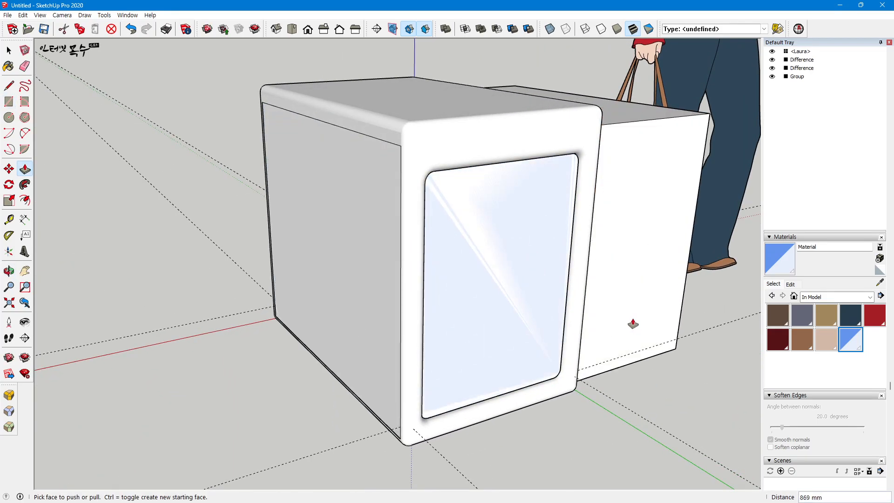
key(ctrl+z)
Step: Group the long side panel and paint it with the translucent blue material
key(space)
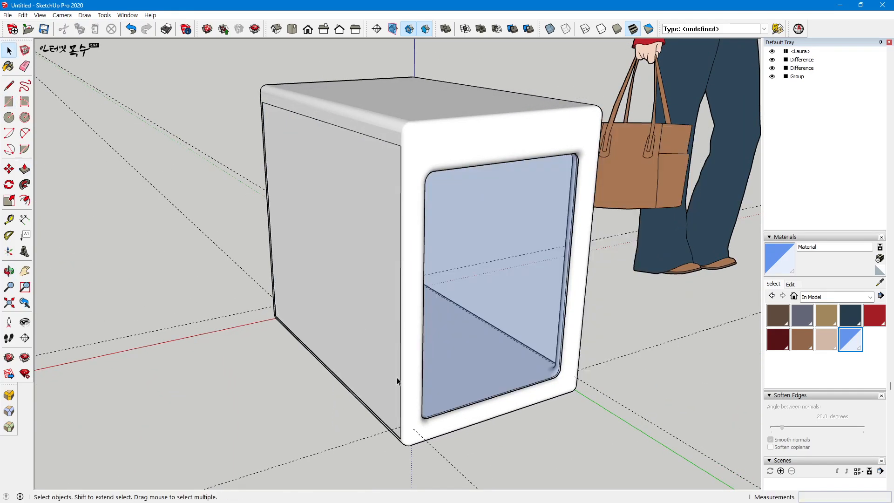
click(354, 308)
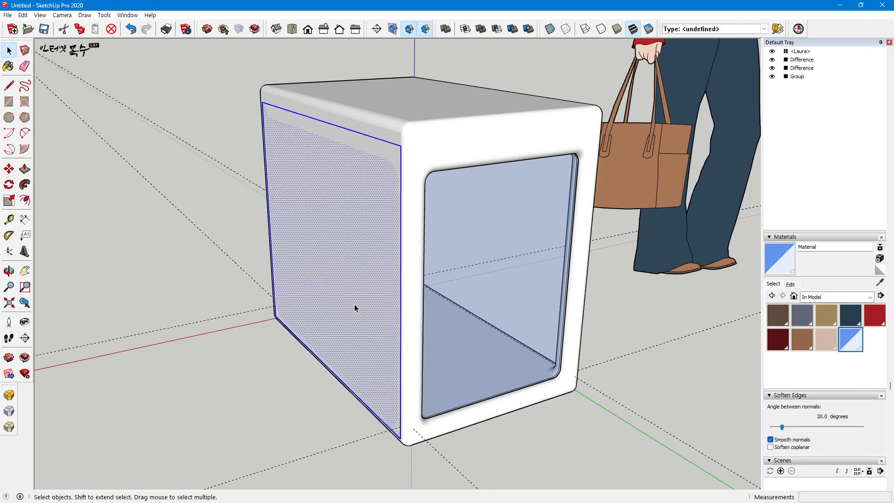
key(ctrl+g)
key(b)
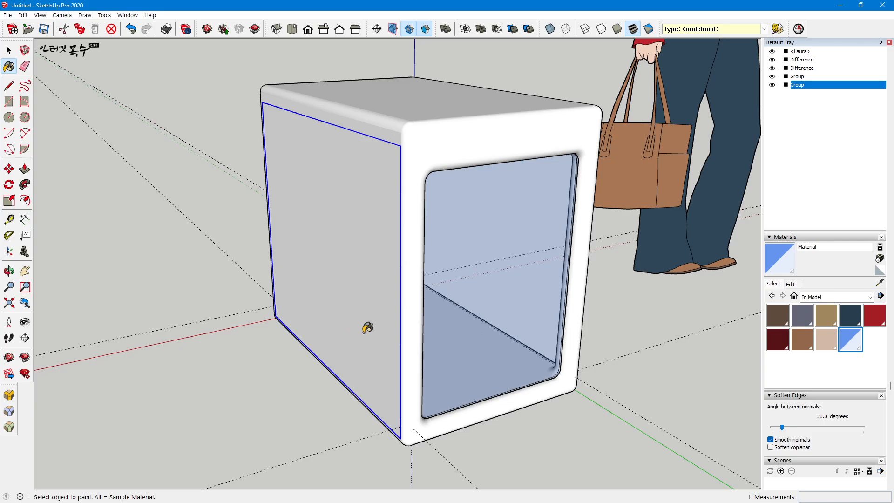
click(369, 305)
Step: Move the long side panel inward so it sits inside the thickness of the frame's opening
scroll(405, 326, down, 2)
key(m)
middle_drag(309, 376, 370, 280)
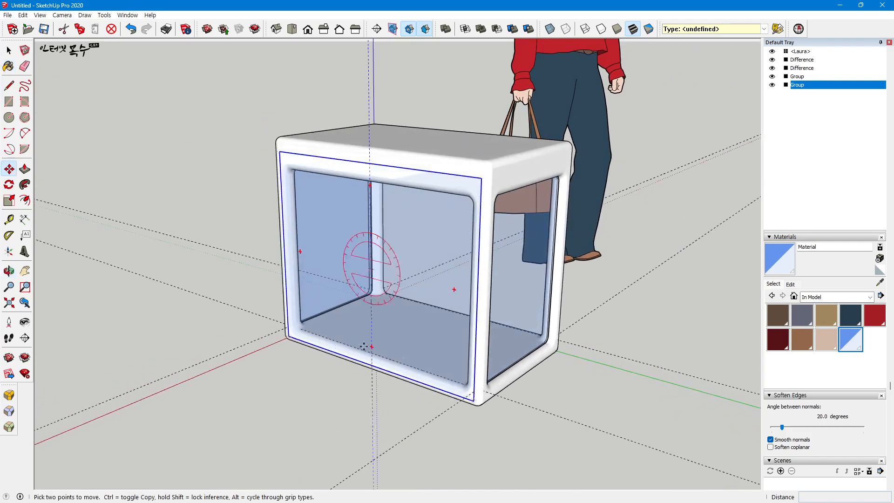
scroll(303, 326, up, 6)
click(267, 322)
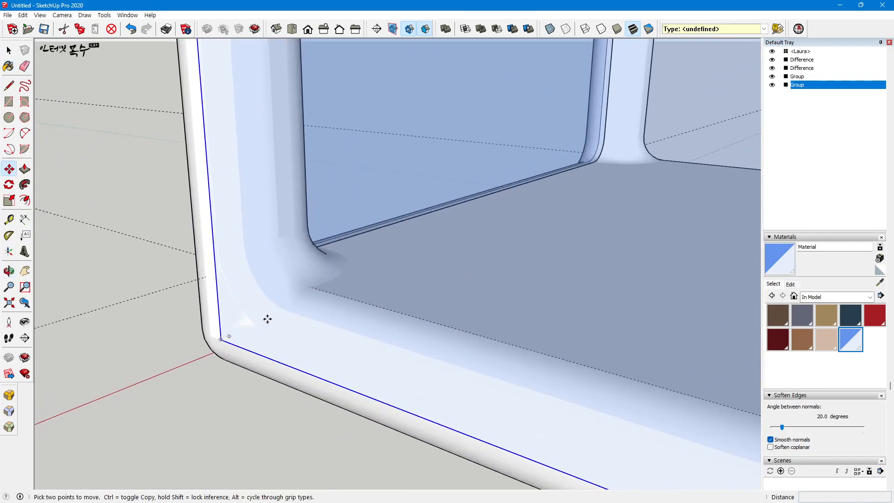
click(329, 291)
scroll(340, 298, down, 10)
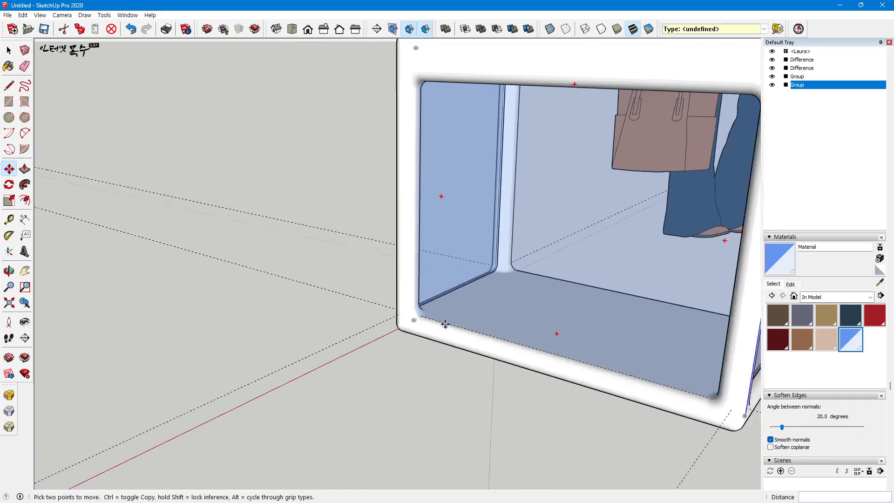
Step: Trim the long side panel with the frame solid so it matches the long opening's rounded outline
middle_drag(491, 320, 382, 244)
key(space)
click(353, 143)
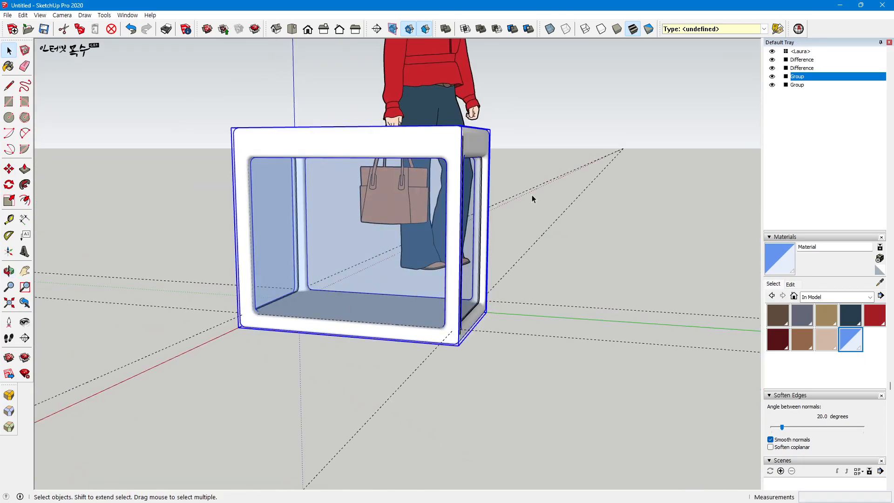
click(513, 29)
click(320, 275)
key(space)
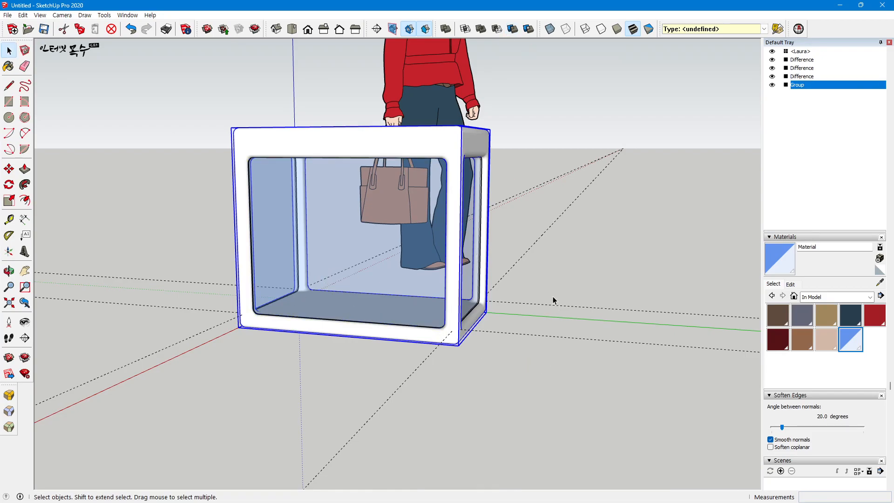
click(540, 306)
Step: Copy the trimmed long panel about 456 mm along the red axis into the opposite long opening
key(o)
middle_drag(518, 326, 419, 344)
scroll(281, 267, up, 6)
middle_drag(281, 267, 381, 279)
scroll(413, 278, down, 7)
click(381, 279)
scroll(368, 267, up, 5)
scroll(368, 268, up, 3)
key(m)
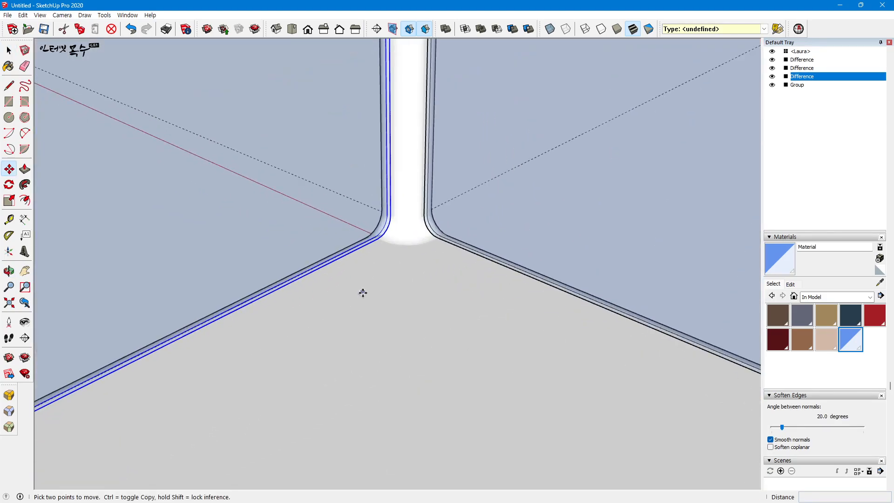
click(381, 236)
key(ctrl)
scroll(525, 323, down, 6)
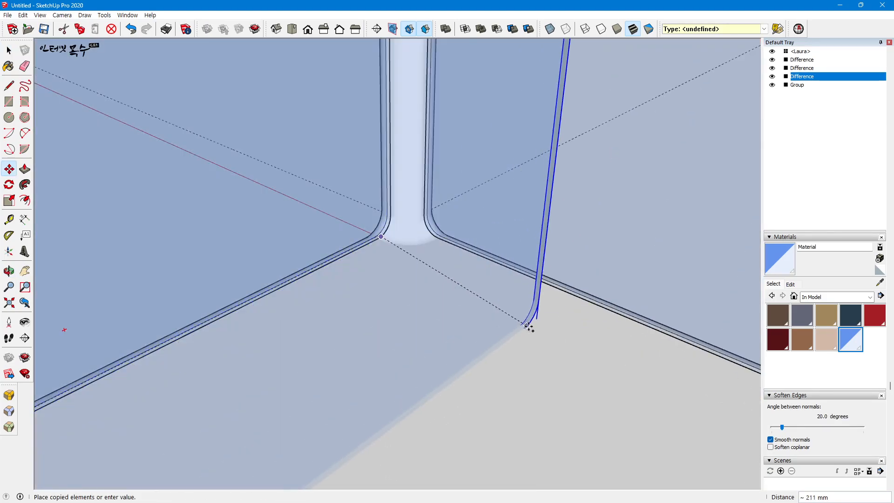
scroll(477, 330, up, 5)
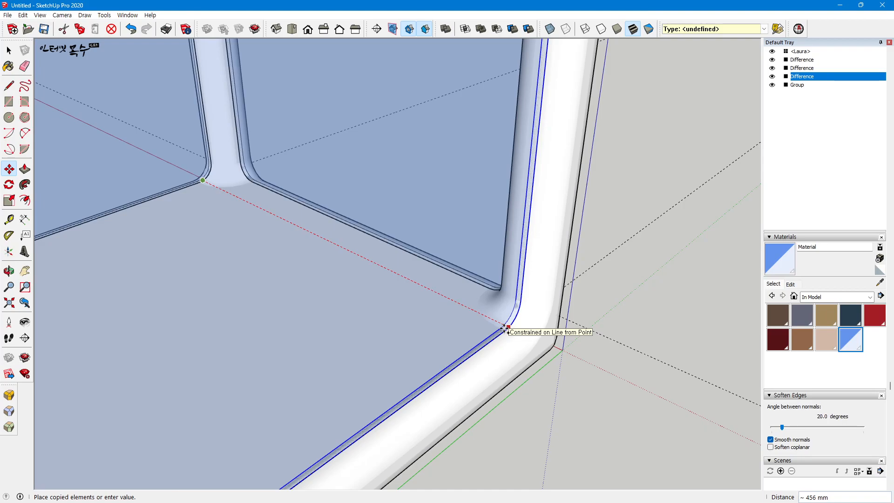
click(507, 329)
scroll(595, 373, down, 8)
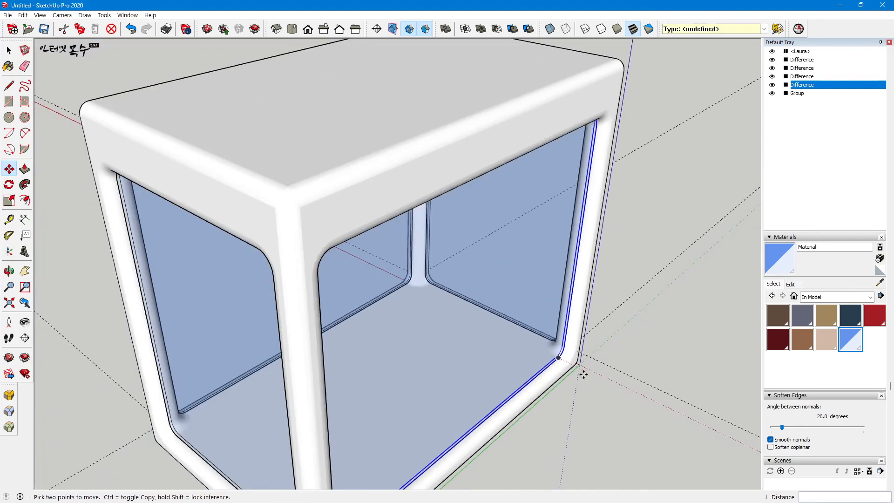
Step: Examine the glazed frame from several sides and from close up to check the fit of the four glass panels
key(space)
click(635, 334)
scroll(588, 370, down, 5)
key(o)
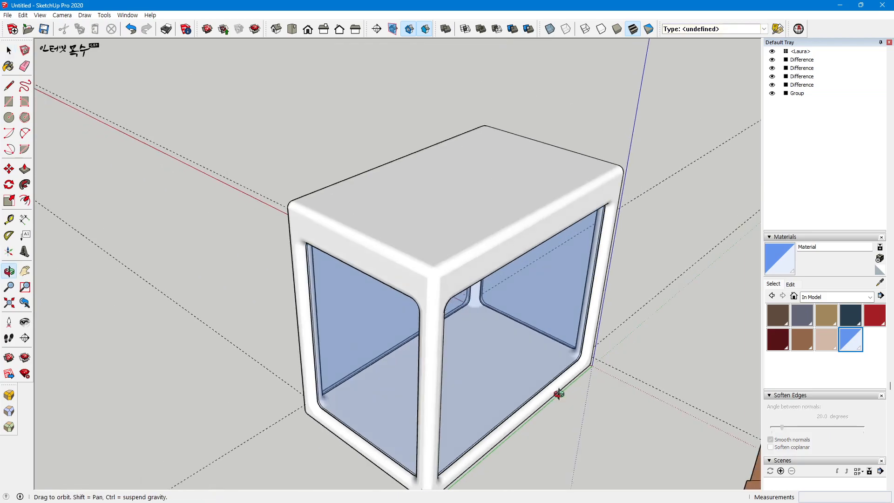
drag(559, 393, 162, 224)
middle_drag(161, 224, 56, 236)
mouse_move(434, 296)
middle_down()
mouse_move(615, 342)
mouse_move(659, 307)
middle_up()
mouse_move(305, 330)
middle_down()
mouse_move(346, 333)
mouse_move(191, 255)
middle_up()
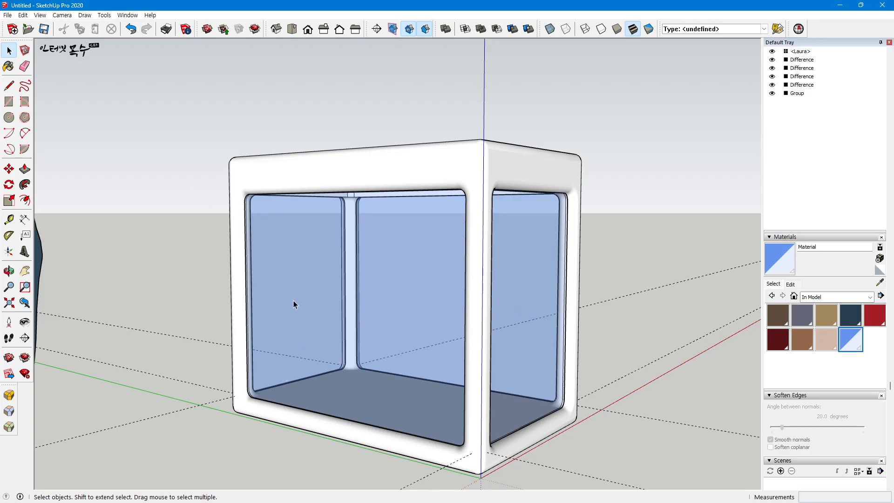
scroll(325, 347, down, 1)
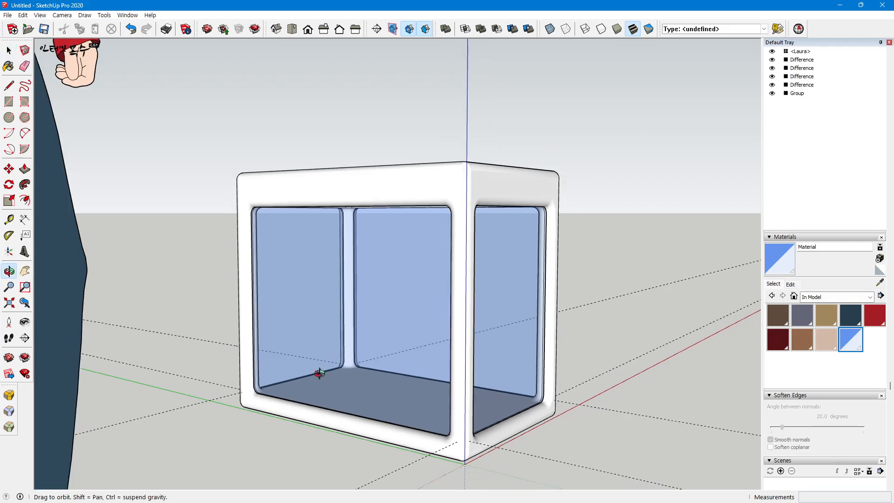
scroll(275, 378, up, 4)
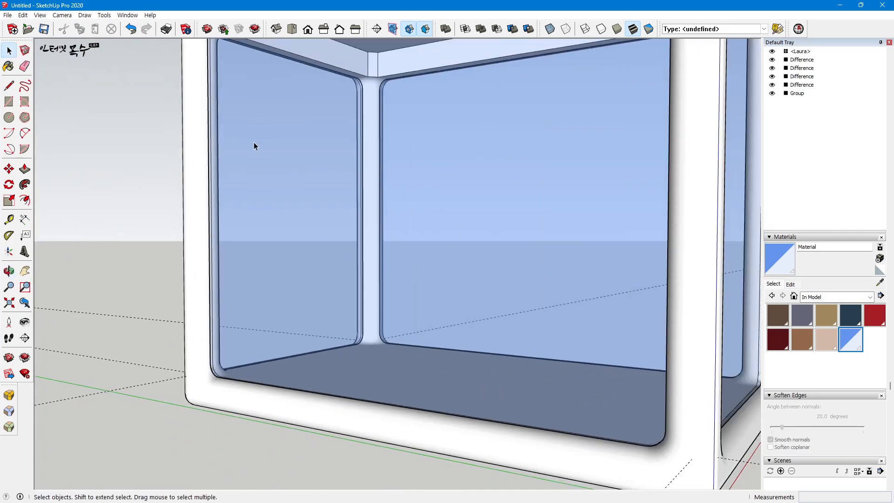
scroll(508, 361, down, 3)
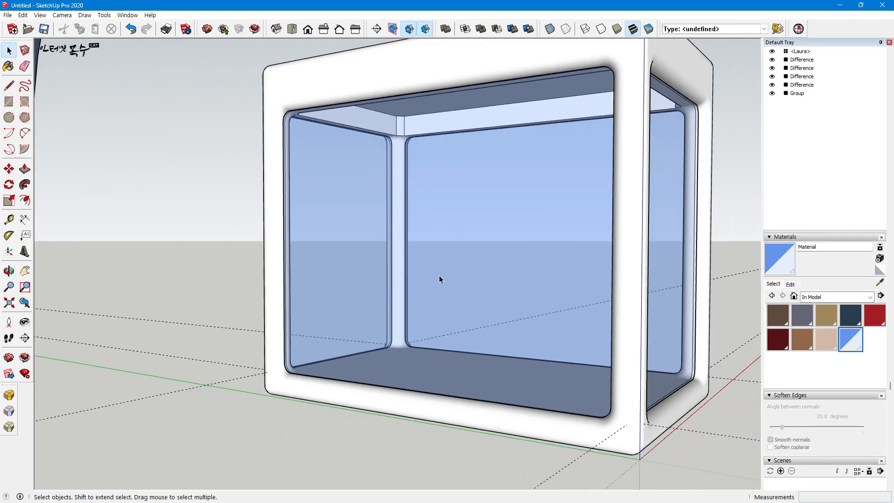
scroll(460, 382, down, 2)
middle_drag(462, 384, 648, 364)
scroll(437, 387, up, 3)
middle_drag(396, 377, 376, 381)
scroll(375, 380, down, 2)
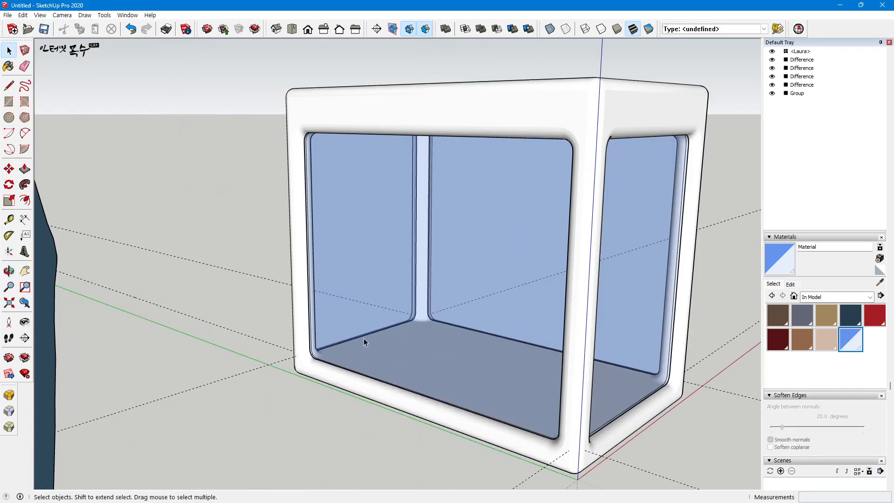
Step: Draw a circle of 250 mm radius on the face of the long front glass panel
click(363, 336)
key(c)
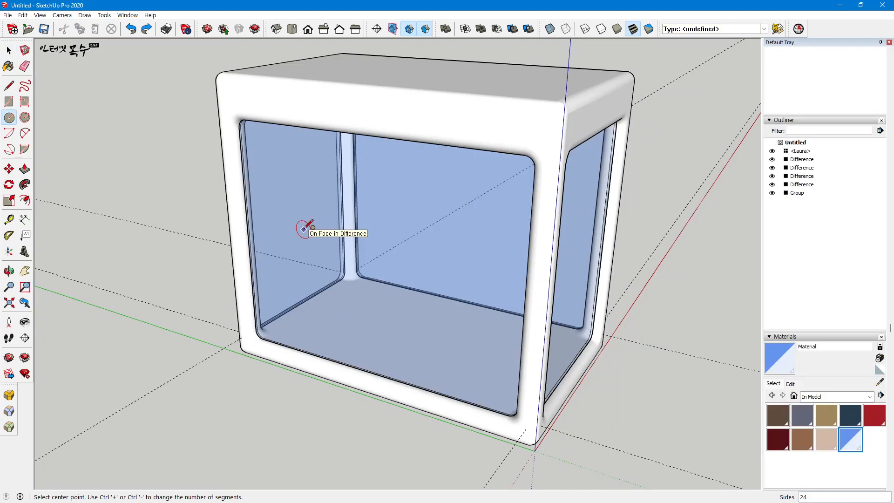
click(304, 229)
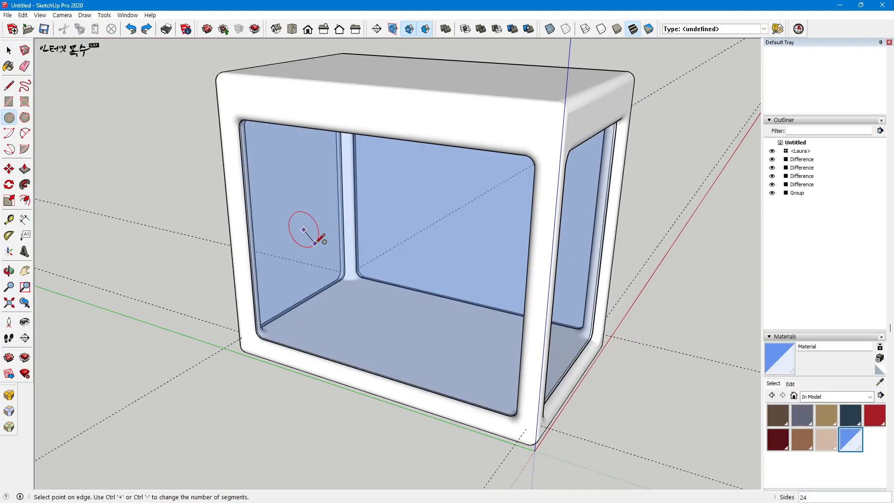
text(2)
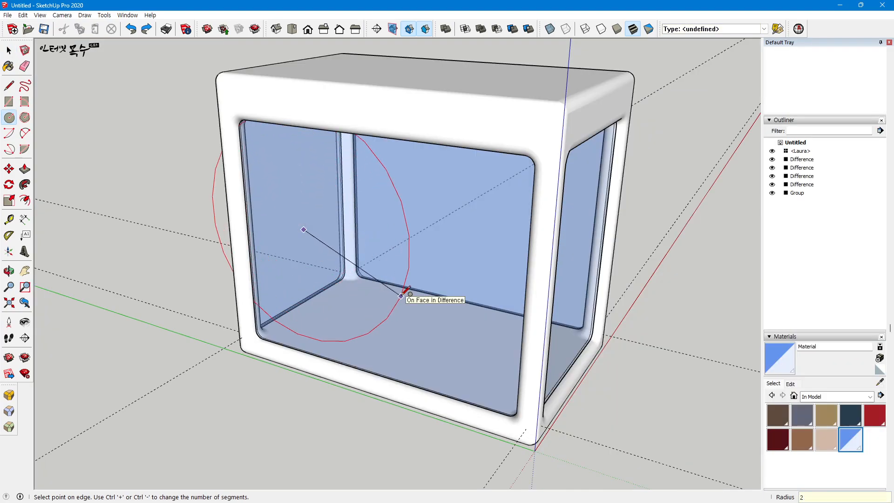
key(Return)
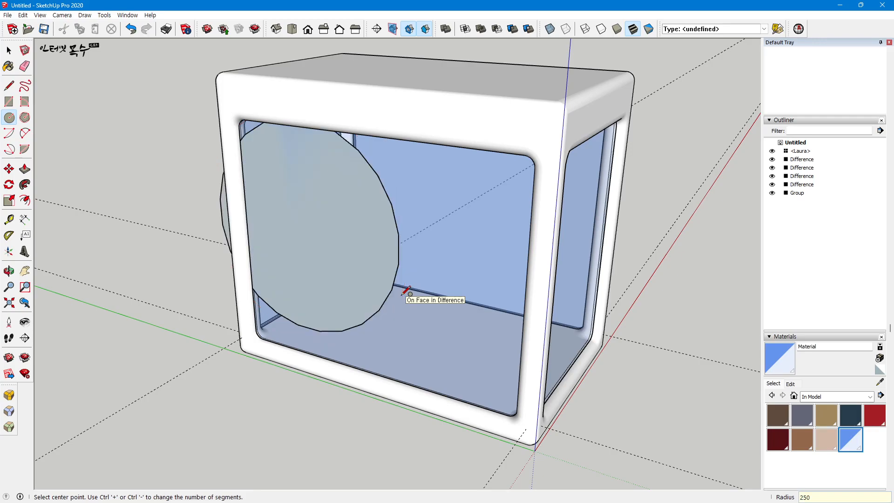
Step: Group the circle and move it down about 149 mm so it overlaps the lower corner of the long glass panel
key(space)
click(368, 275)
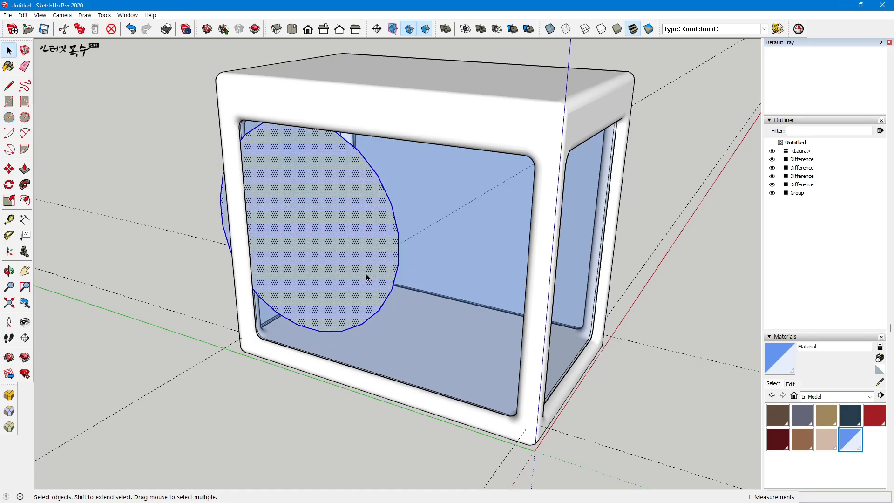
key(ctrl+g)
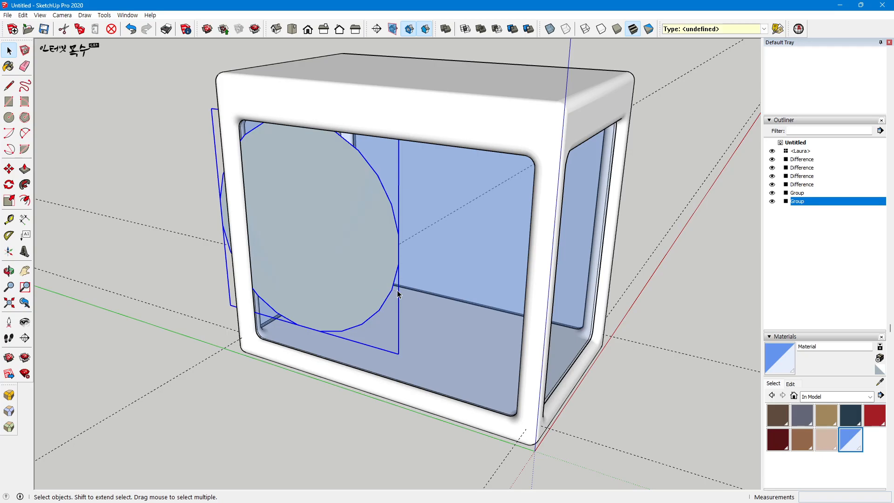
key(m)
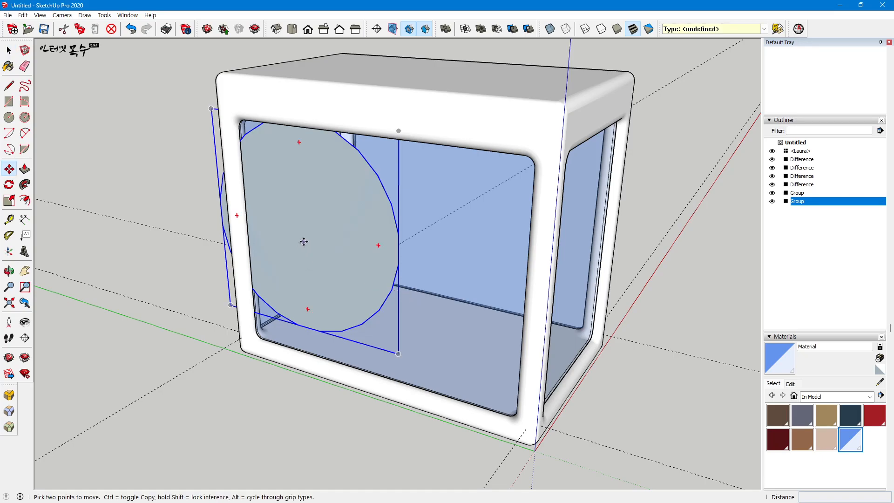
click(304, 242)
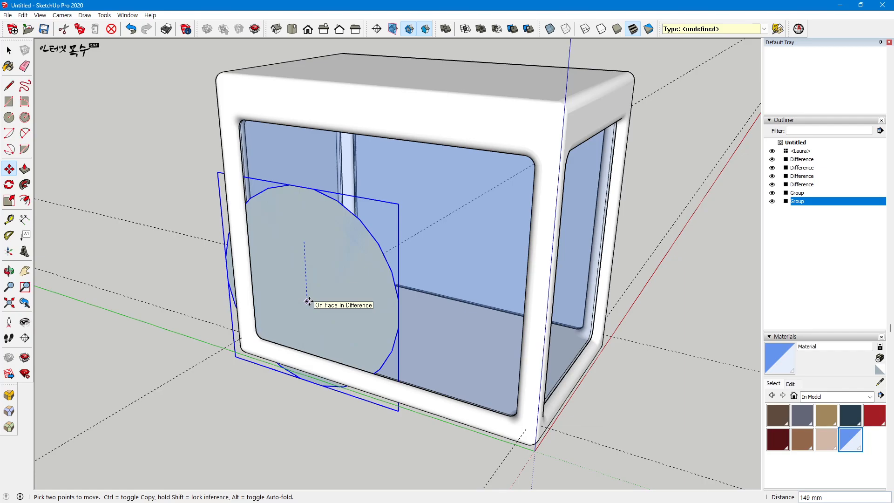
click(309, 302)
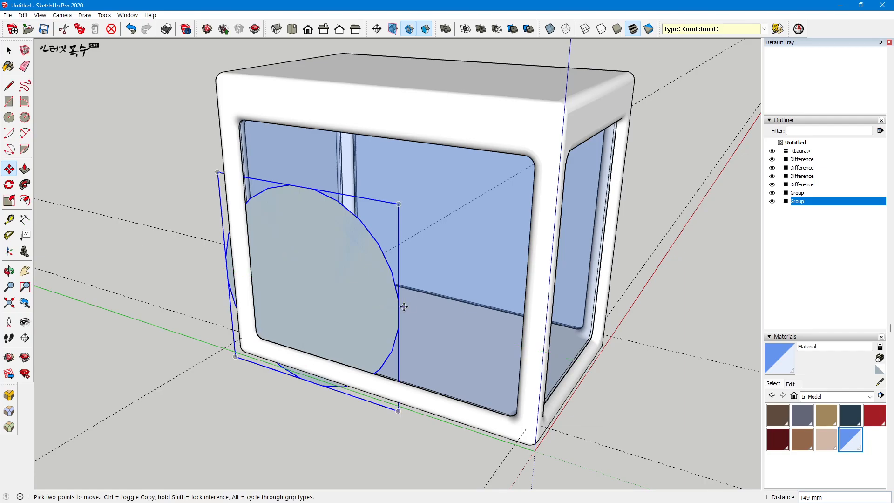
key(space)
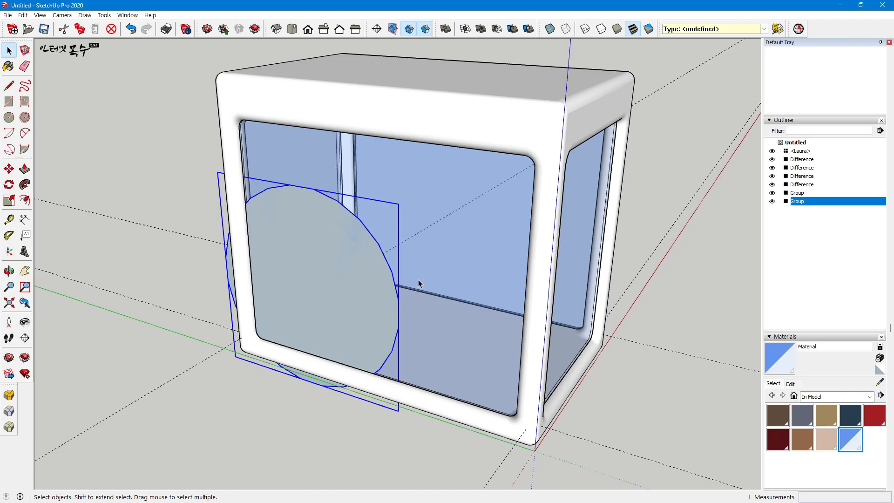
Step: Explode the circle group together with the long front glass panel so their geometry merges
shift+click(438, 257)
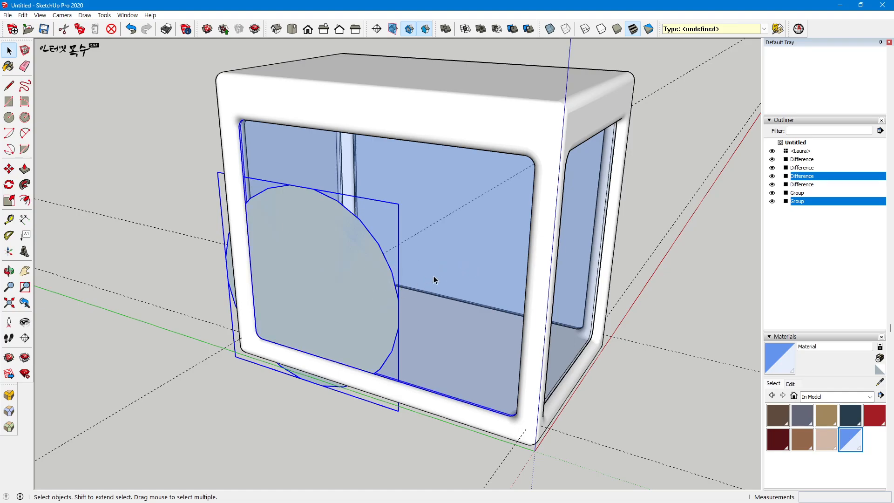
right_click(441, 225)
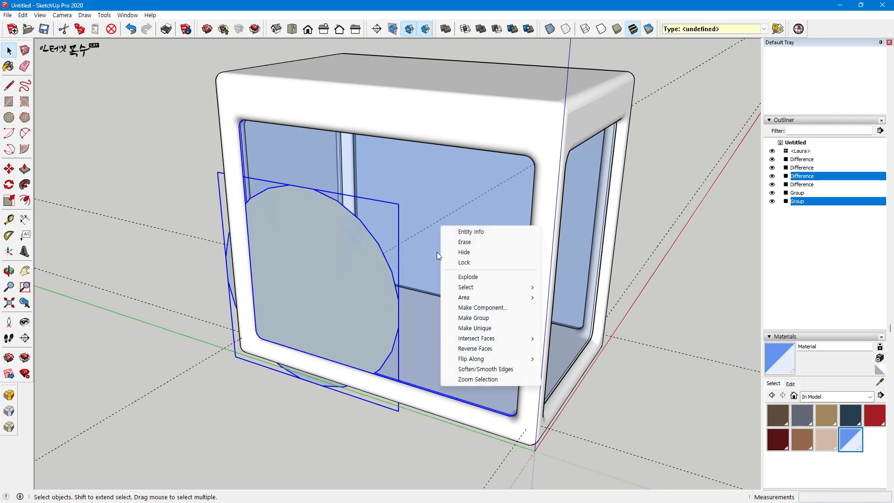
click(478, 279)
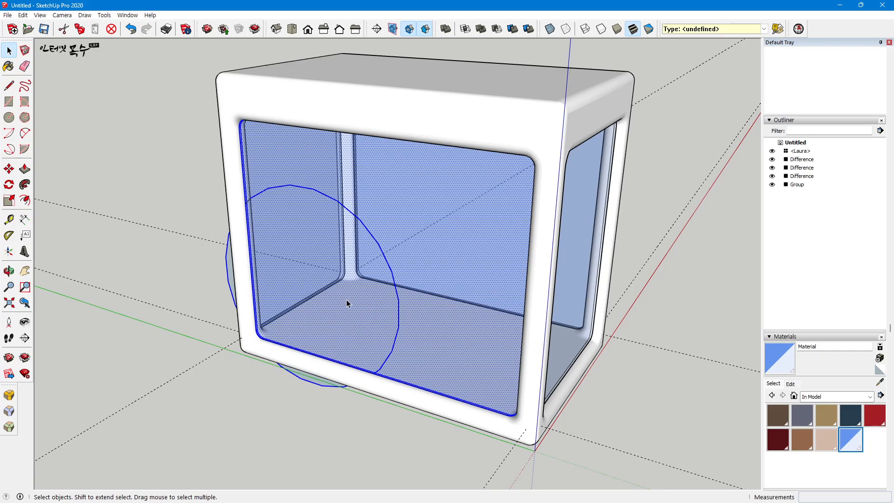
Step: Push the circle area overlapping the long panel 5 mm through the glass to cut the rounded entrance
click(339, 311)
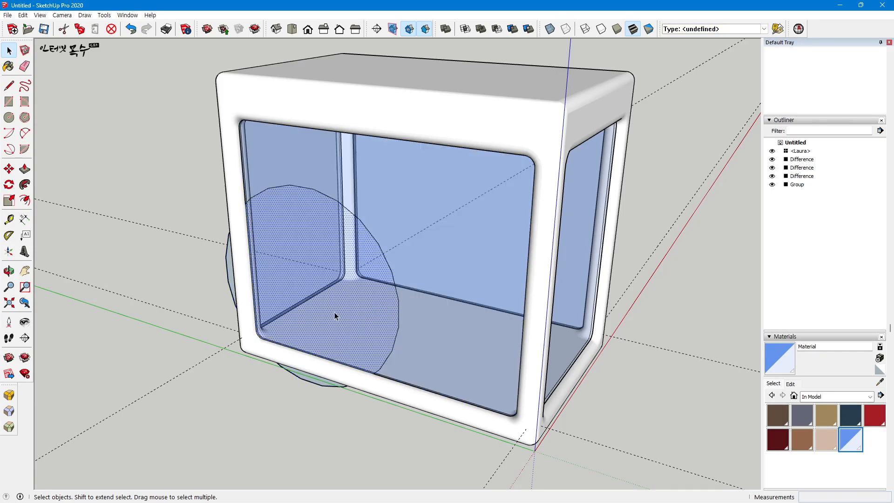
key(p)
click(342, 315)
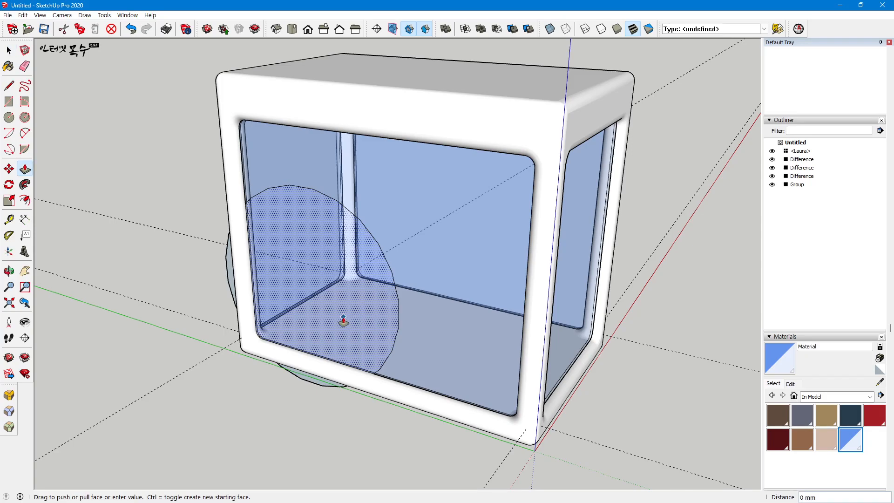
click(685, 175)
text(5)
key(Return)
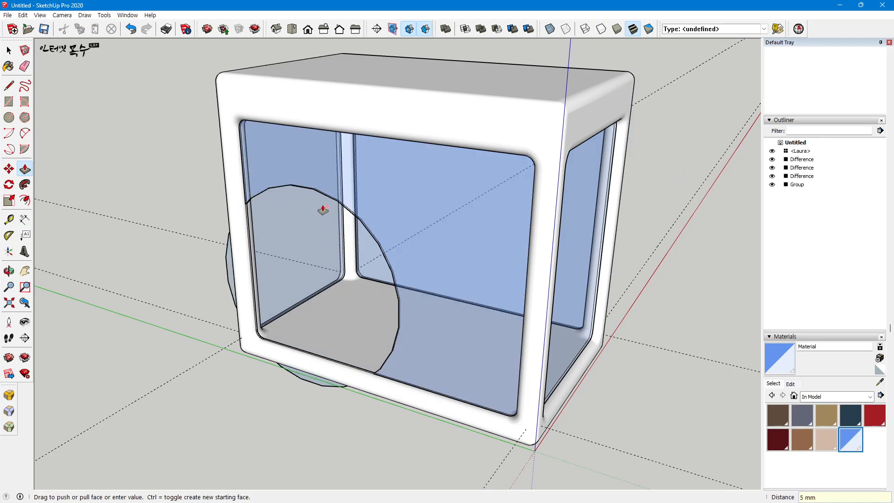
Step: Hide the white frame group so only the glass panels and the leftover circle remain in view
middle_drag(409, 380, 549, 389)
key(space)
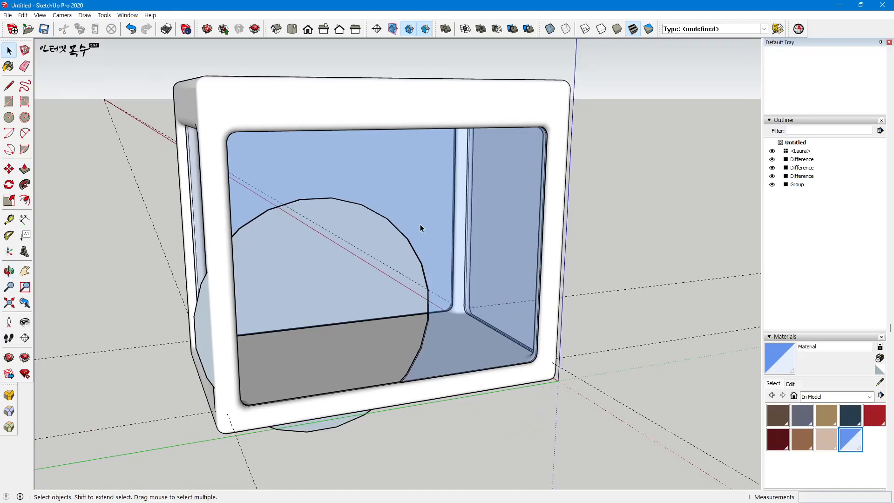
click(398, 109)
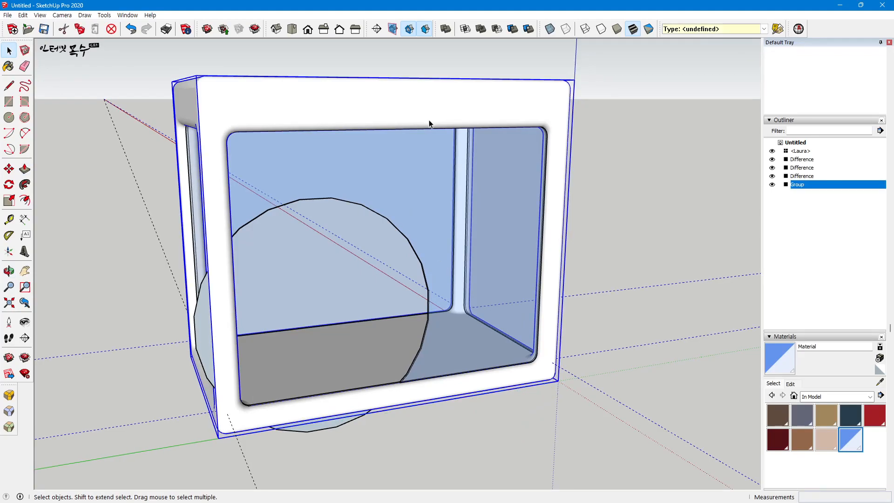
key(h)
Step: Delete the leftover part of the circle outside the glass panel and unhide the frame
middle_drag(242, 322, 351, 365)
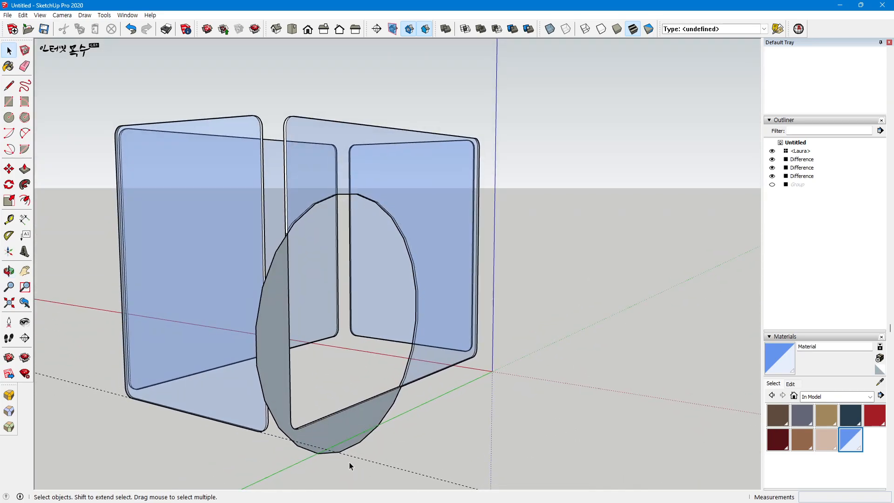
double_click(311, 426)
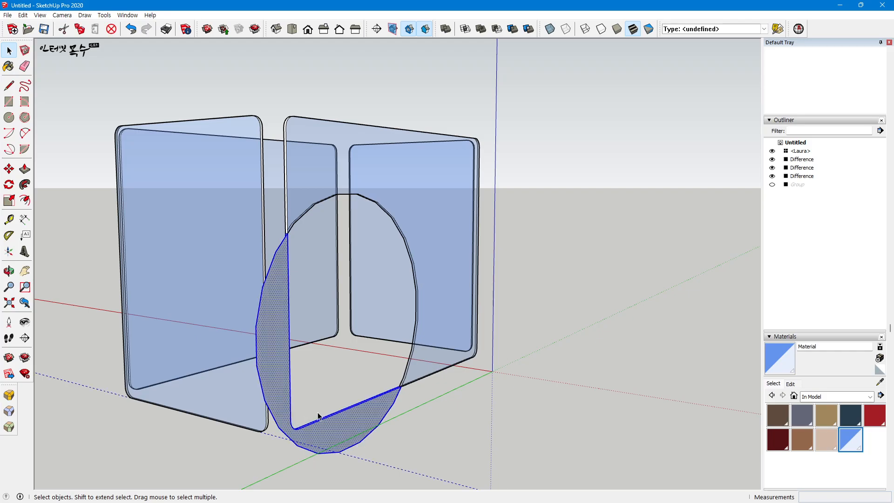
key(Delete)
middle_drag(569, 374, 429, 378)
key(shift+h)
scroll(489, 382, up, 2)
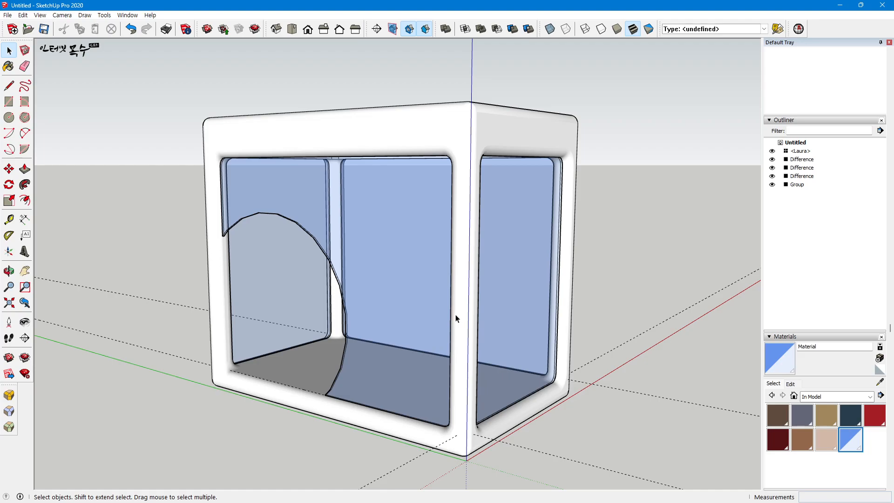
Step: Delete the guide lines and group the frame with all the glass panels as one house
key(ctrl+q)
drag(153, 87, 153, 85)
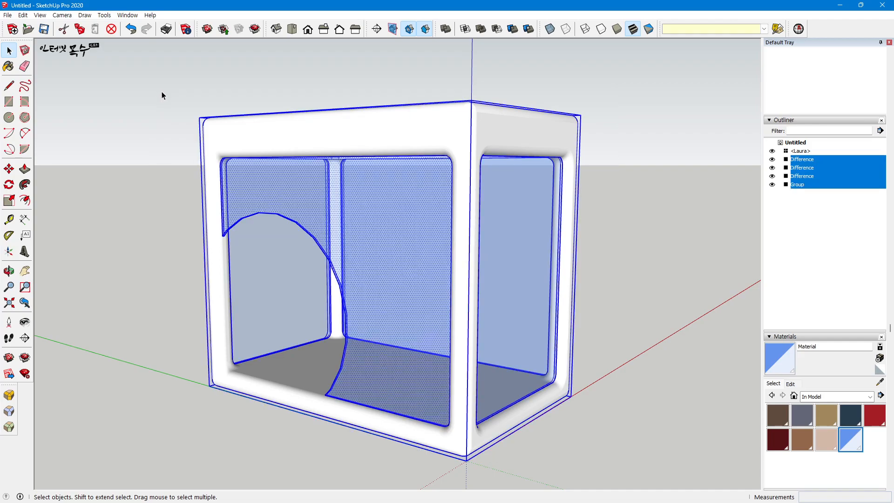
key(ctrl+g)
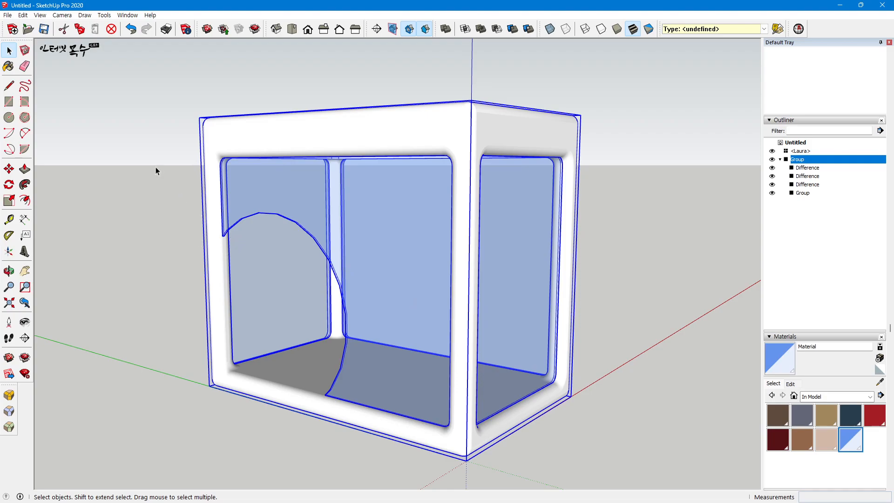
Step: Save the model as puppyhouse in the Downloads folder and deselect the house
click(7, 15)
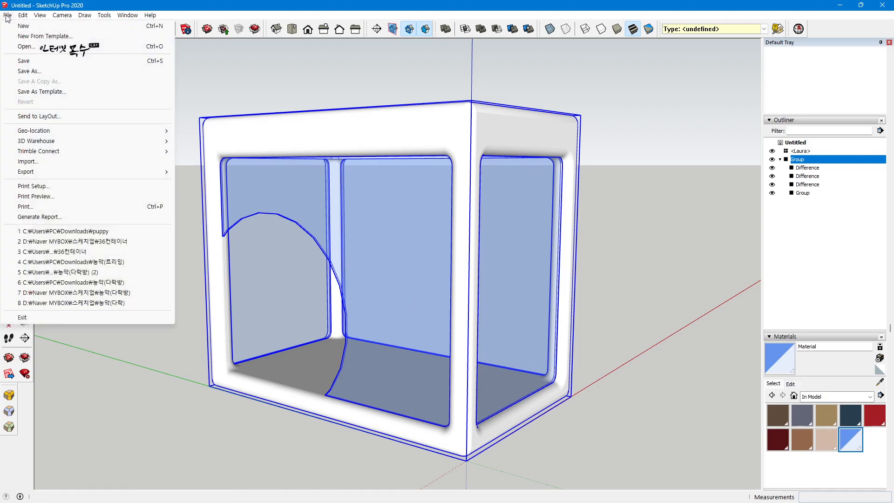
click(36, 60)
text(puppyhouse)
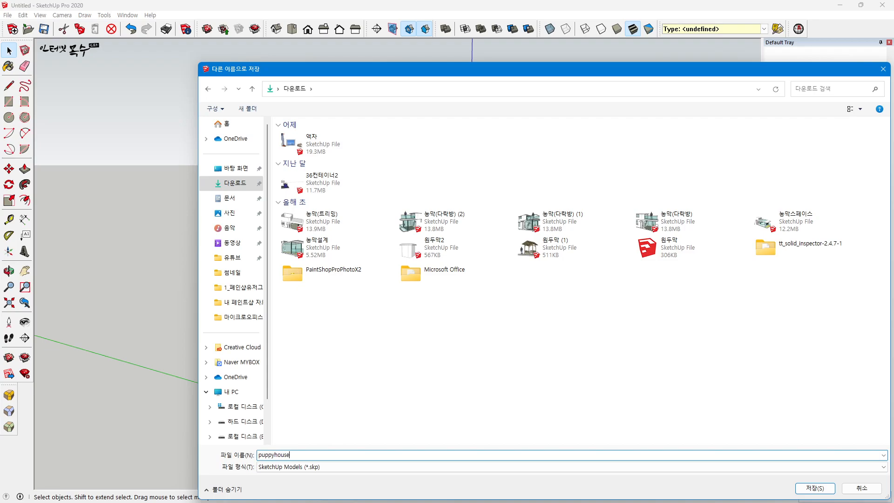
click(816, 489)
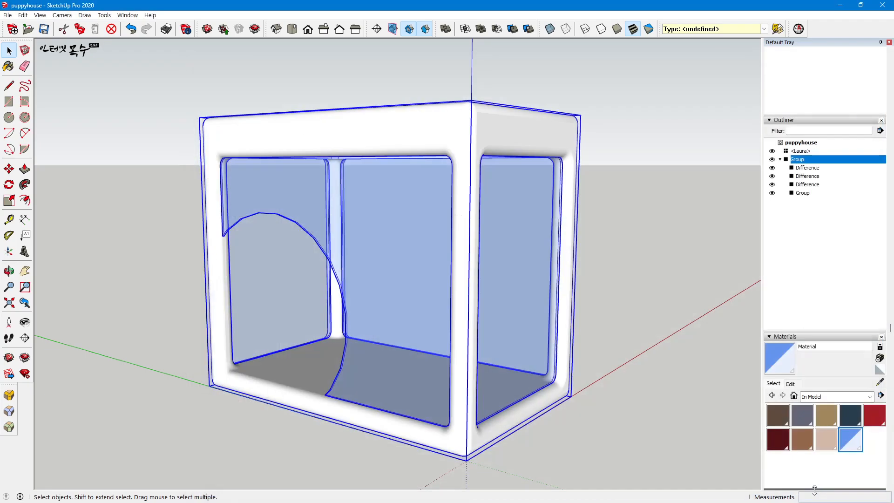
click(87, 278)
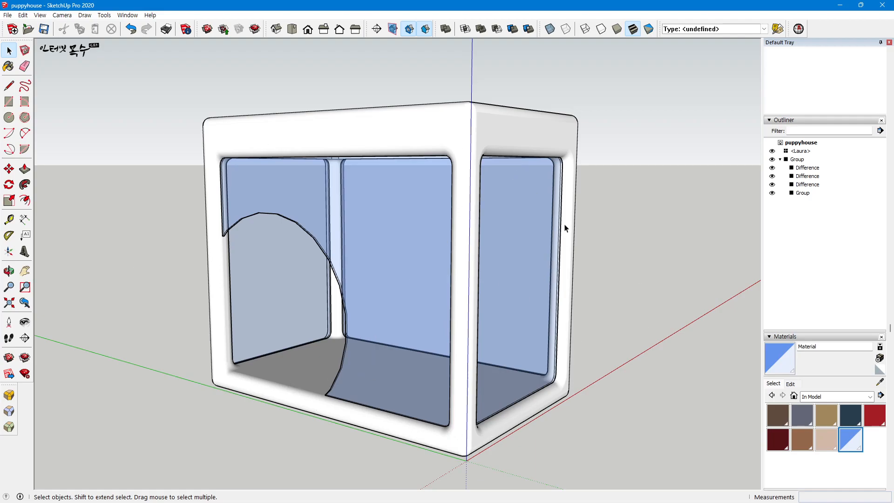
Step: Switch to SketchUp for Web and start a new model
click(839, 6)
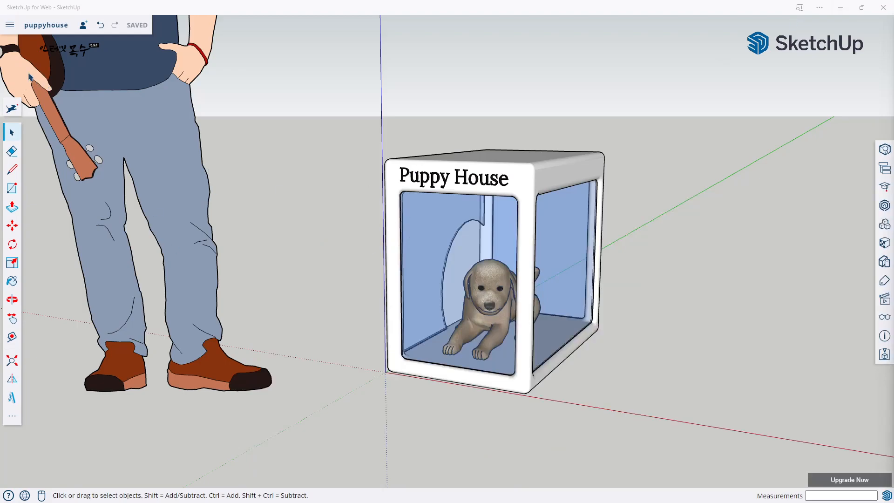
click(10, 28)
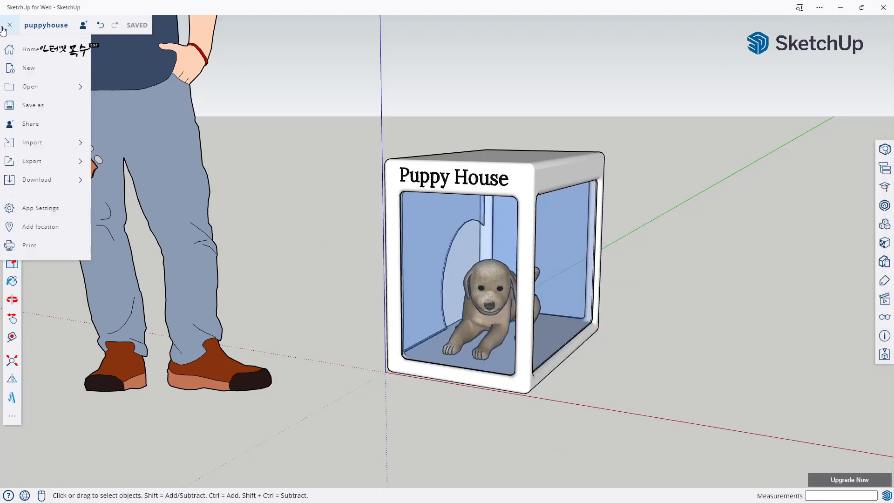
click(29, 70)
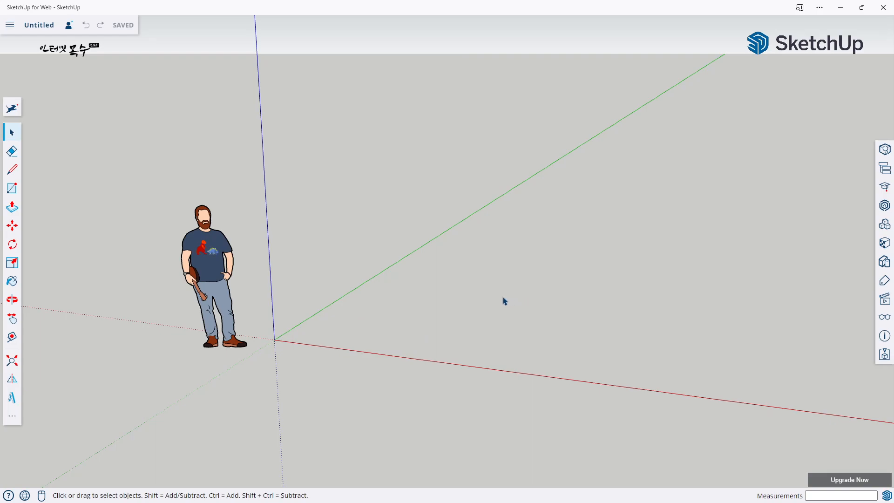
Step: Import puppyhouse.skp from the device as a component and place it at the origin
click(10, 25)
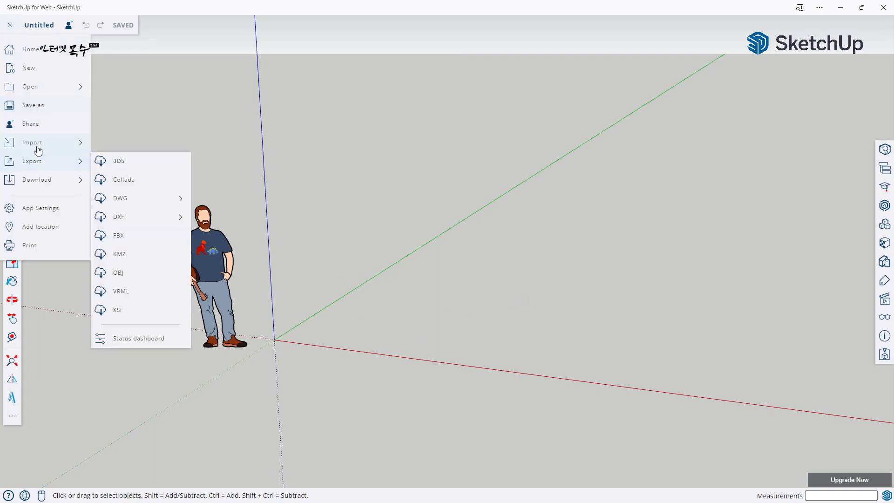
mouse_move(31, 144)
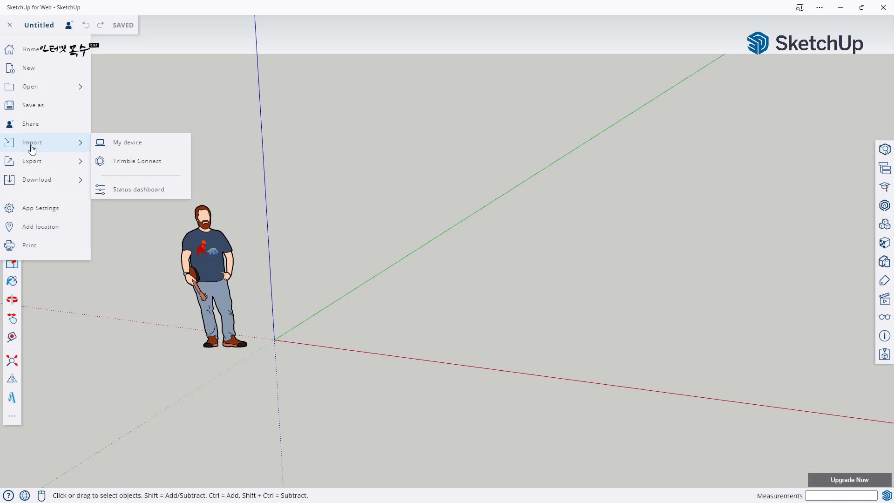
click(146, 145)
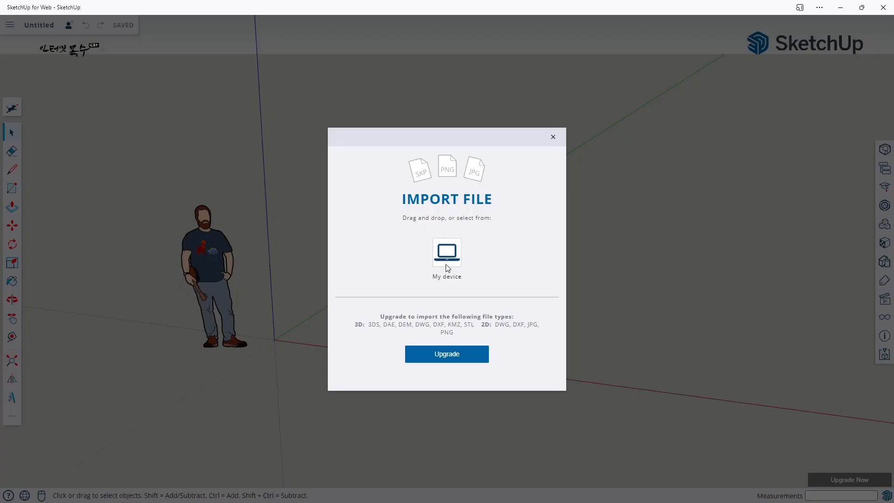
click(447, 260)
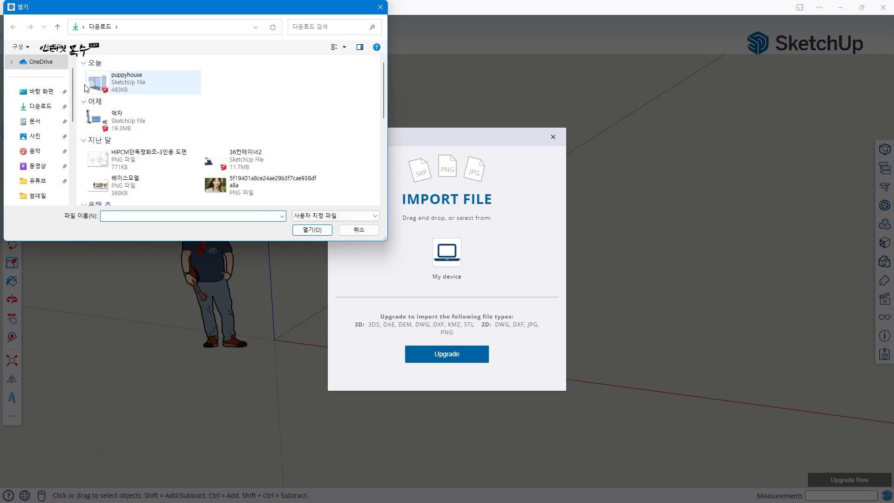
double_click(125, 84)
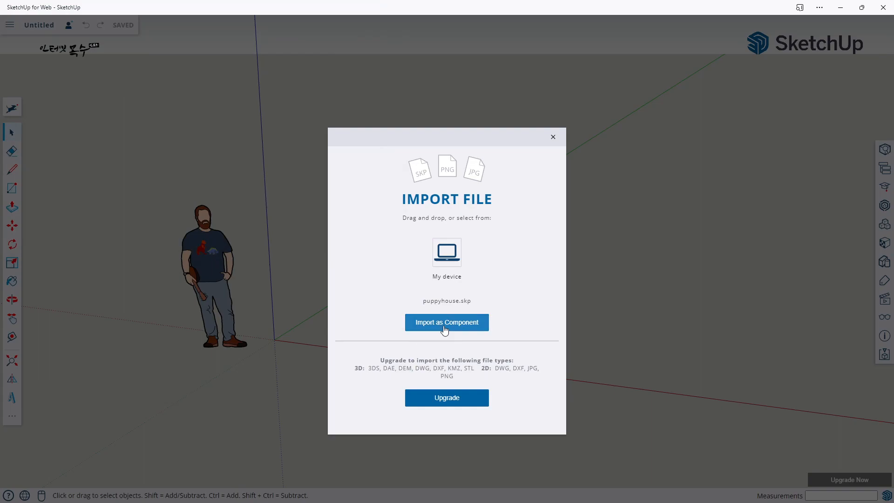
click(443, 323)
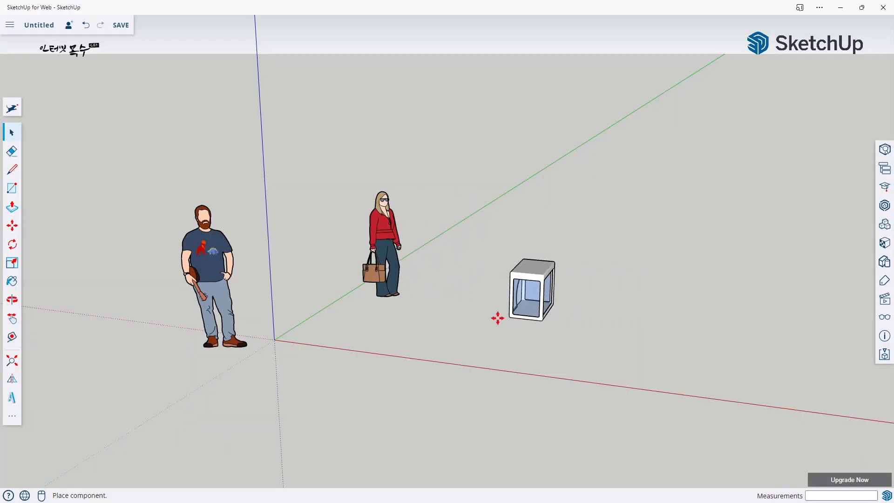
click(275, 340)
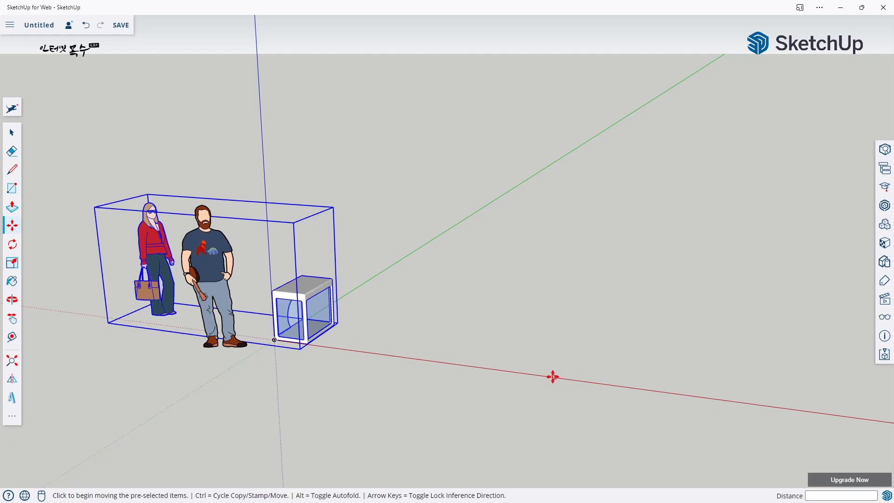
Step: Explode the imported component and delete the woman figure that came in with the house
right_click(310, 293)
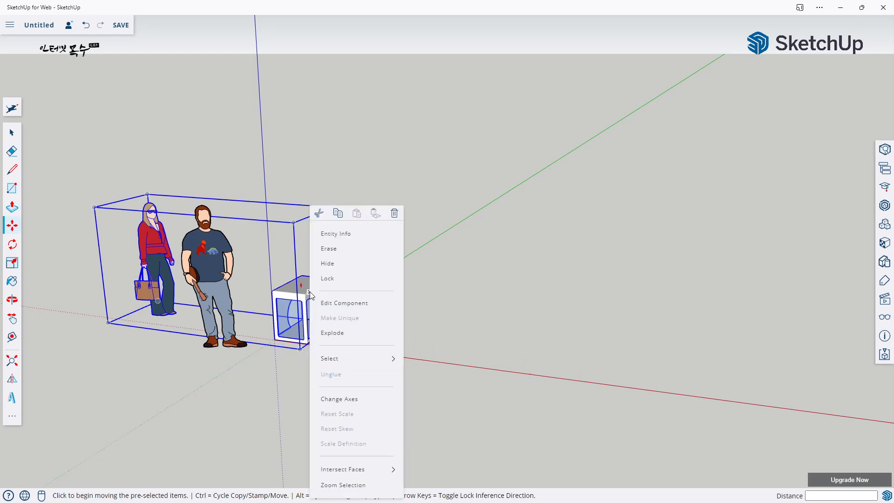
click(333, 333)
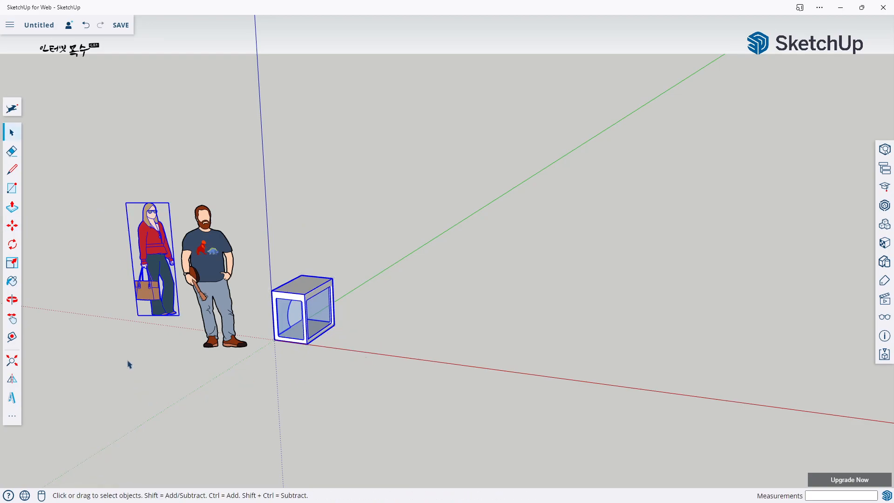
click(380, 384)
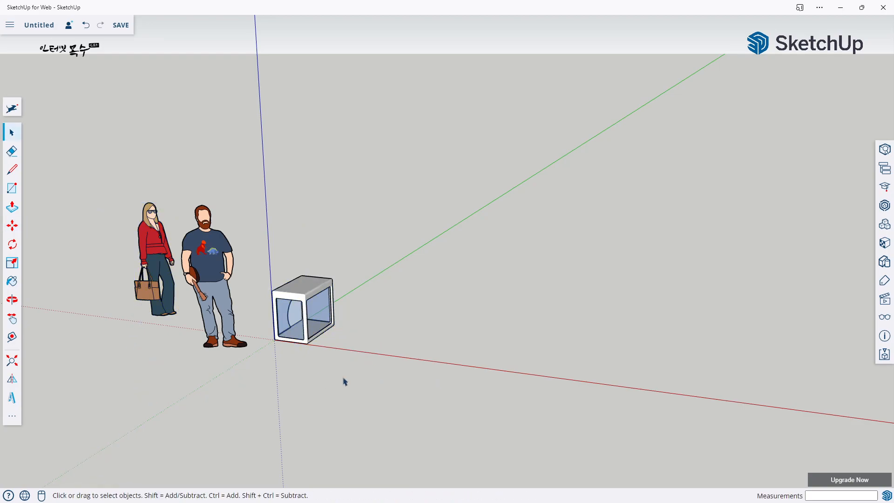
click(156, 269)
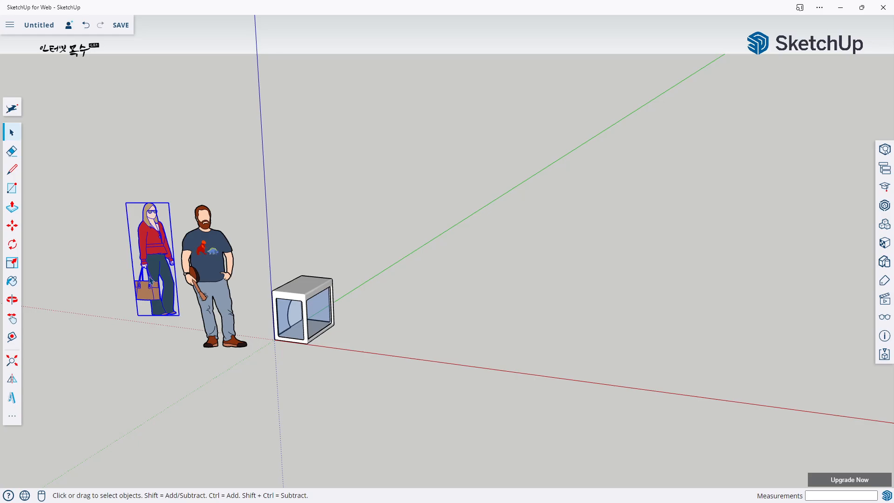
key(Delete)
Step: Create the 3D text "Puppy House" and place it on the front side of the house
scroll(276, 356, up, 5)
middle_drag(276, 355, 195, 373)
scroll(376, 329, up, 3)
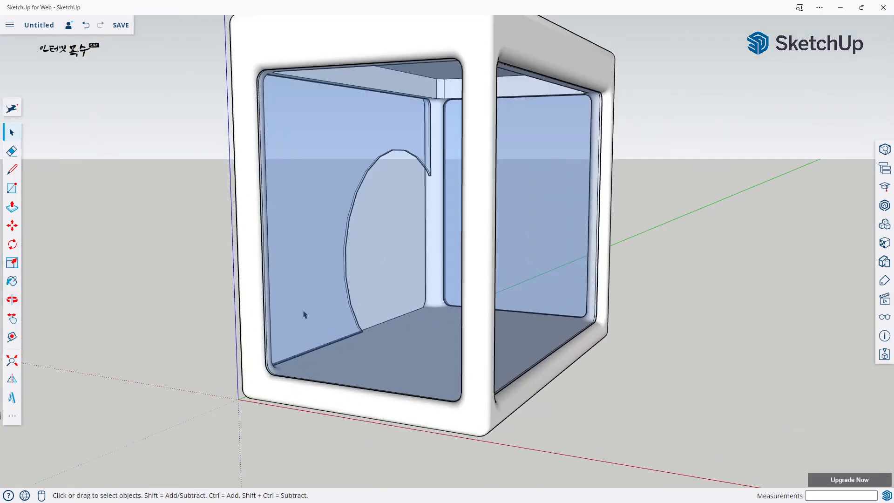
scroll(235, 312, down, 2)
middle_drag(188, 316, 433, 341)
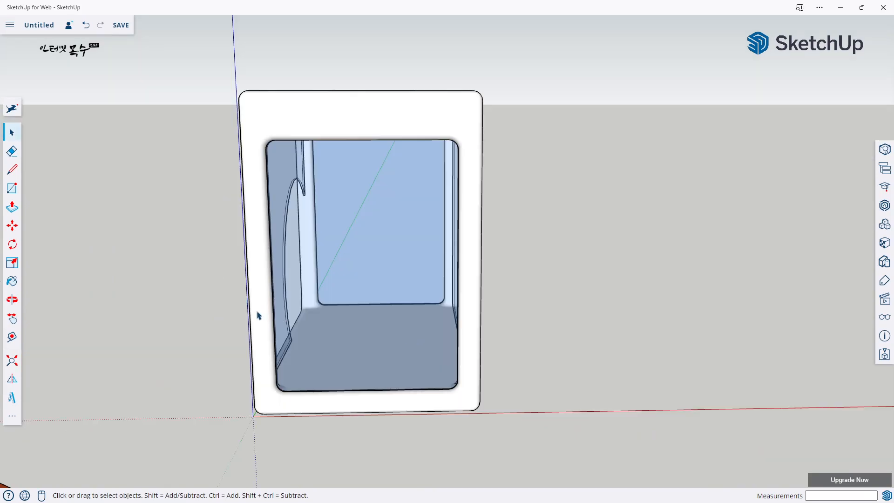
middle_drag(212, 313, 30, 425)
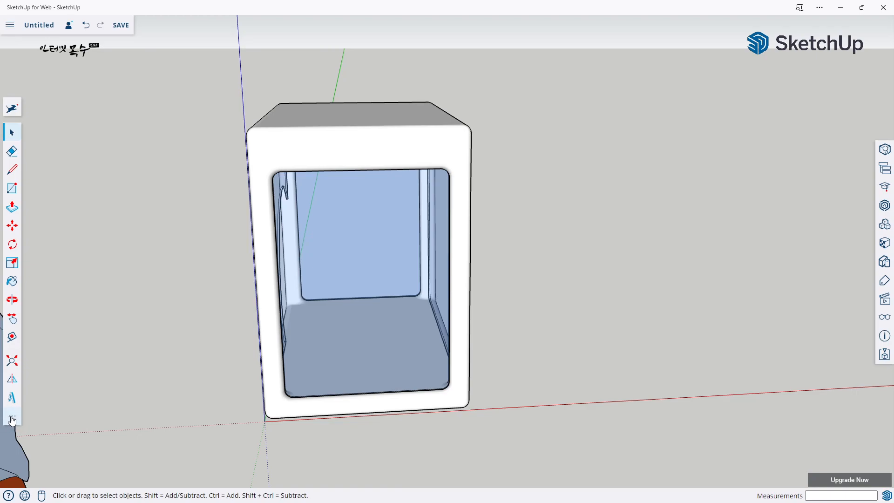
click(13, 420)
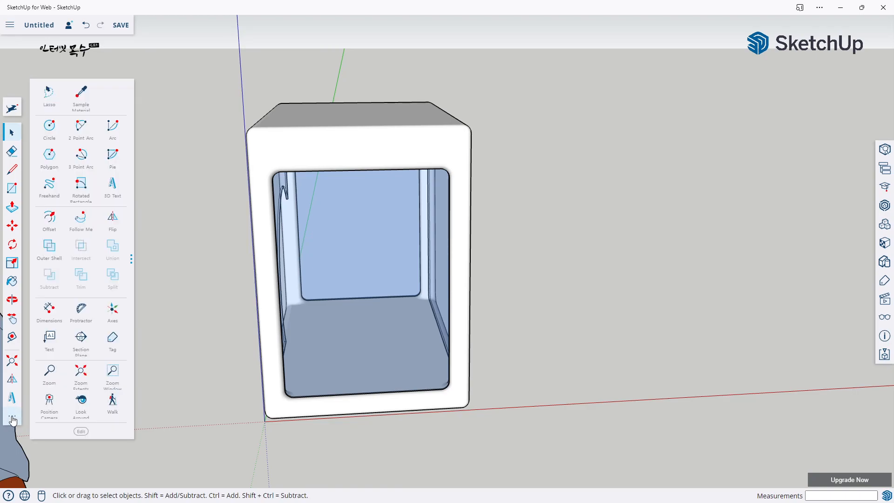
click(112, 186)
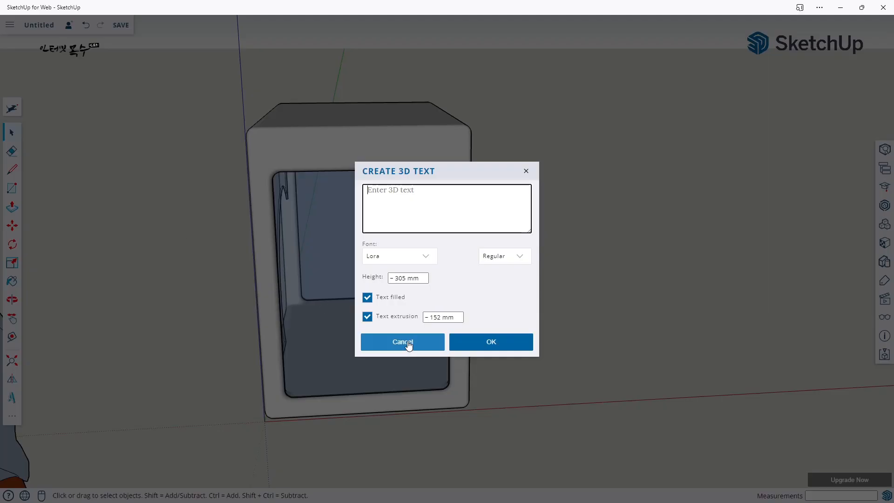
text(puppyhouse)
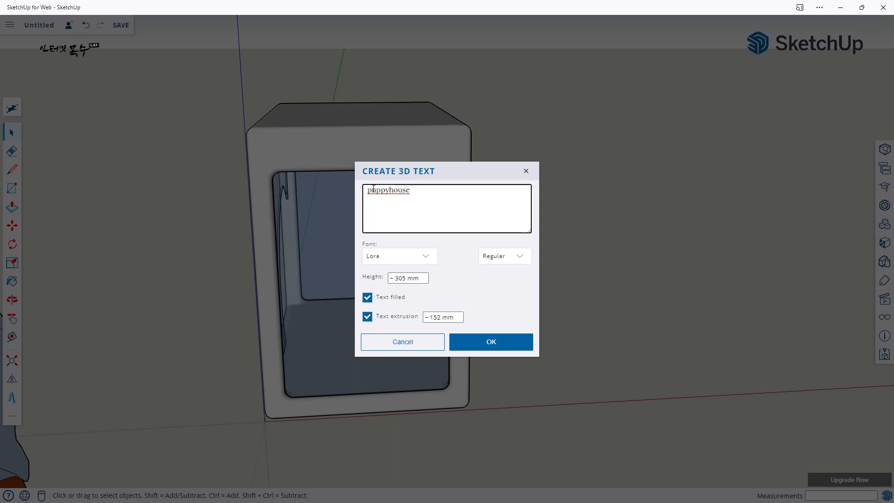
text(P)
drag(389, 189, 394, 190)
click(484, 344)
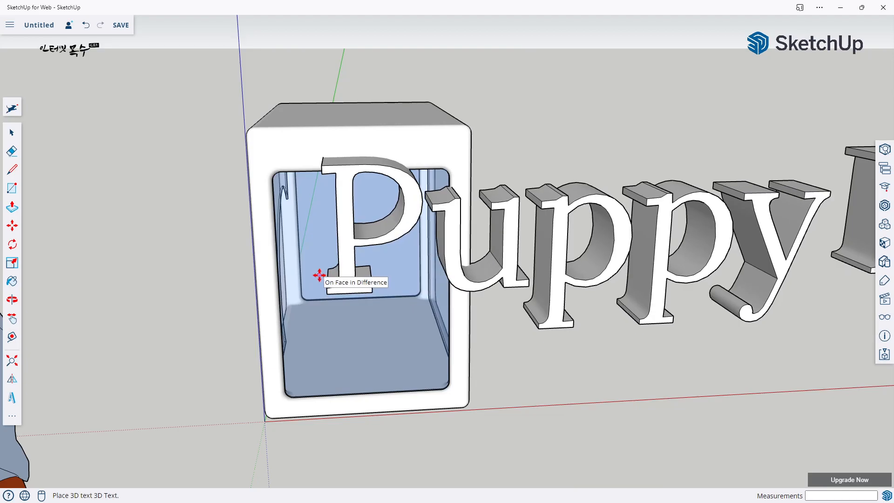
click(320, 275)
Step: Scale the 3D text down uniformly until it fits within the width of the house's front
scroll(431, 285, down, 5)
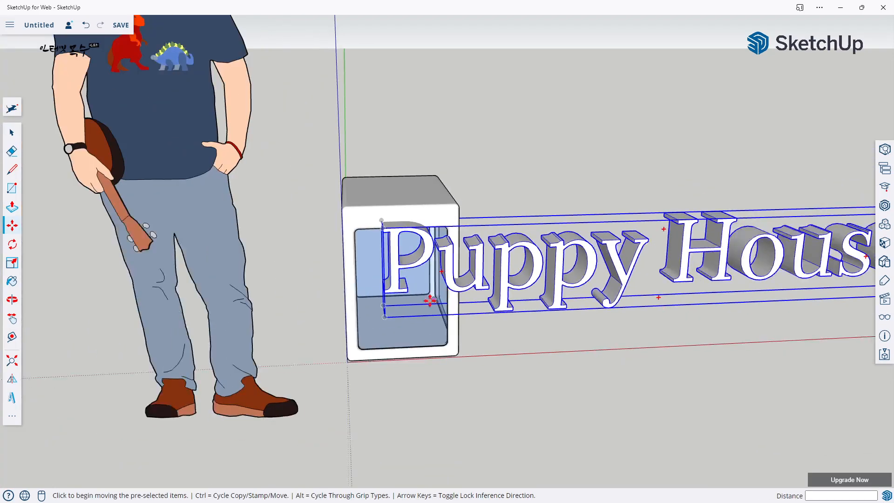
scroll(431, 285, up, 2)
scroll(431, 285, up, 3)
key(m)
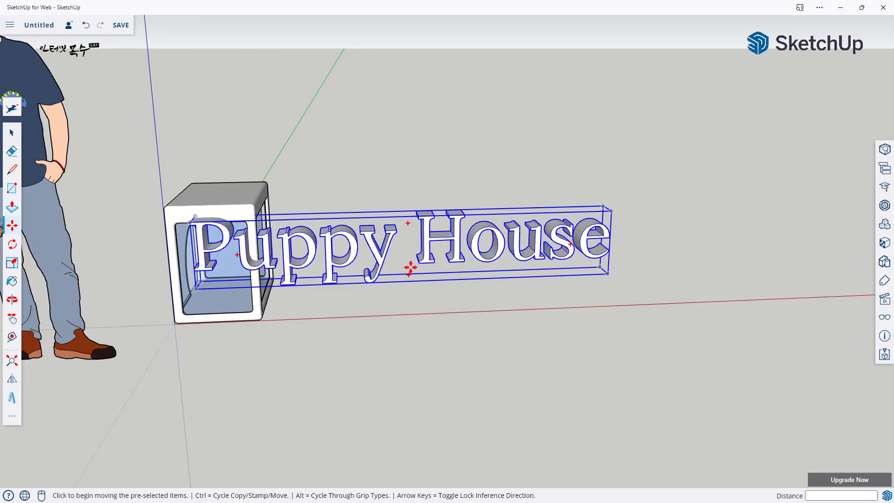
key(s)
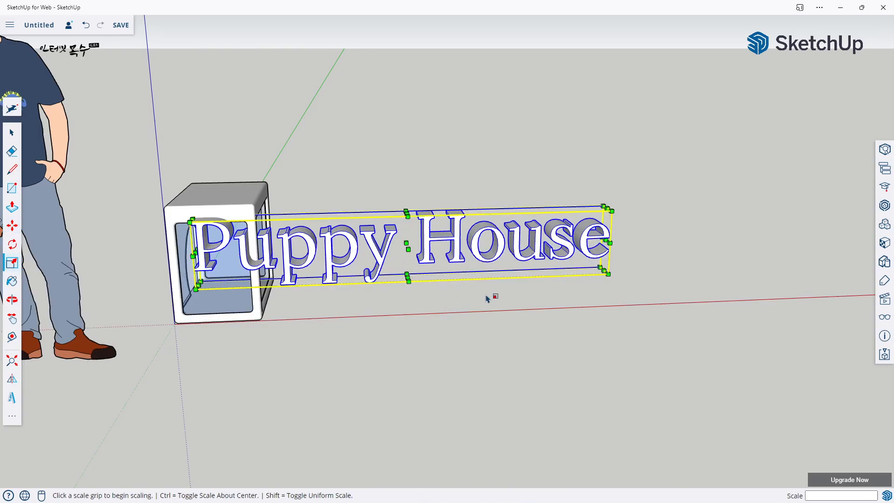
click(607, 275)
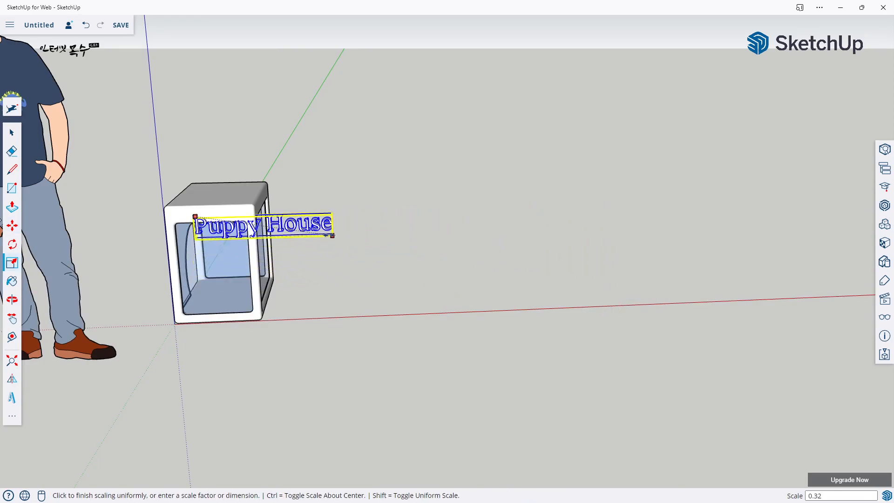
click(258, 221)
scroll(220, 225, up, 6)
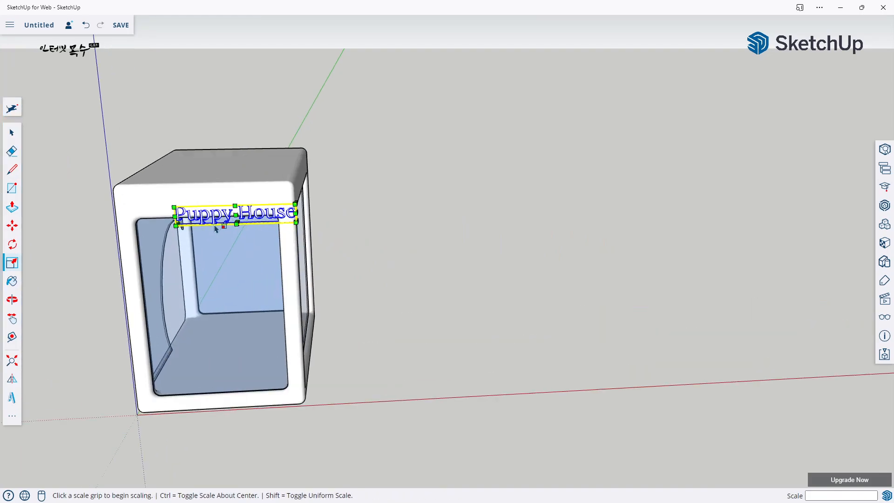
Step: Position the text on the front frame band above the opening and open it for editing with the H face selected
key(space)
click(757, 306)
middle_drag(754, 261, 410, 296)
middle_drag(475, 271, 499, 276)
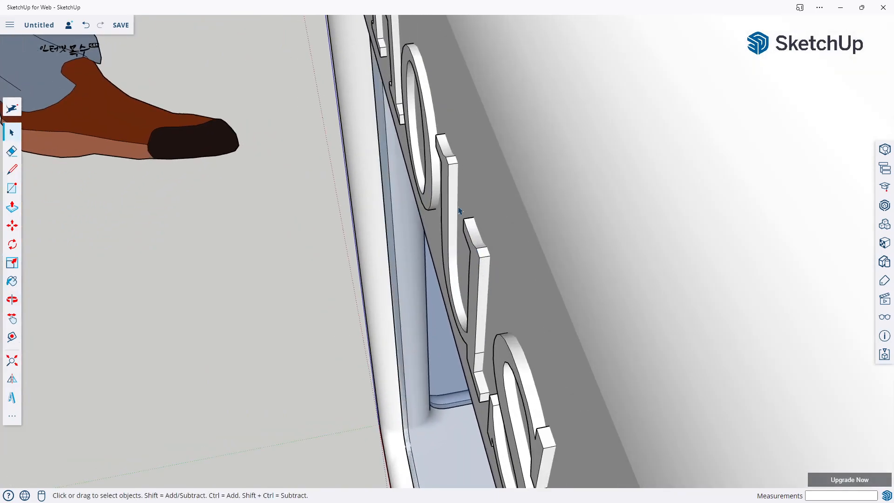
middle_drag(510, 381, 773, 255)
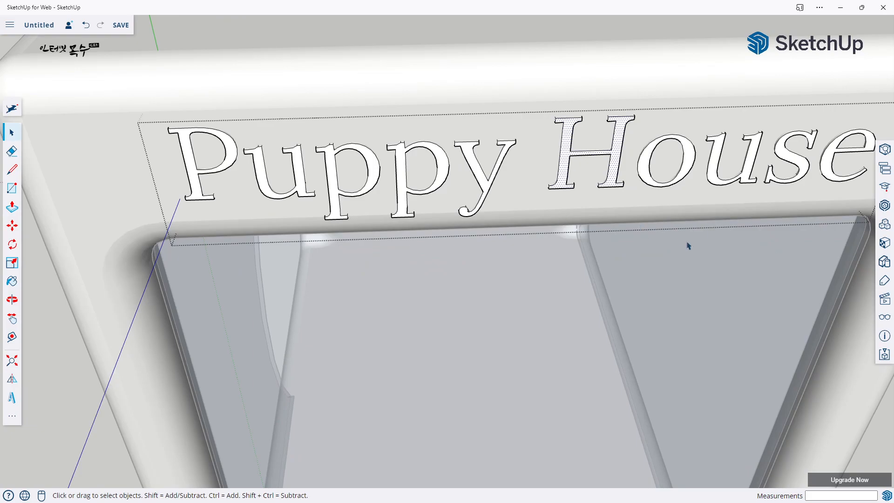
scroll(689, 245, down, 3)
scroll(489, 179, up, 2)
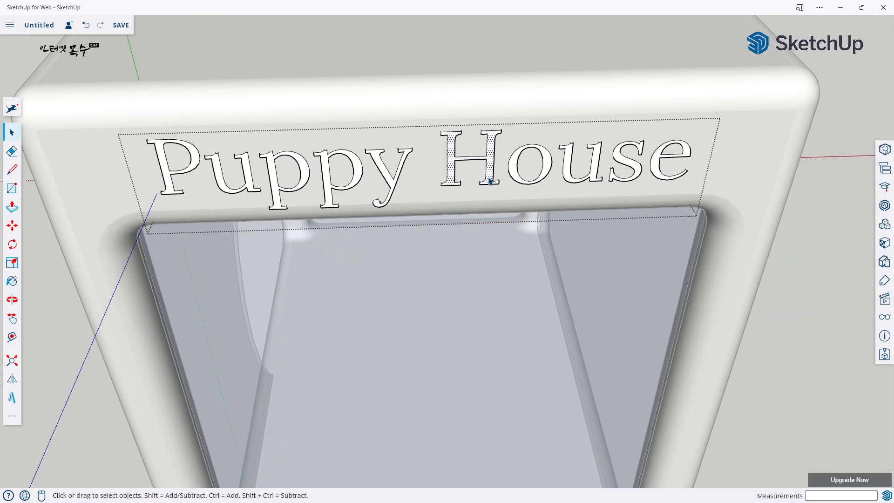
Step: Paint the front faces of the letters in "Puppy" with the black Ty_Gray2 material
key(b)
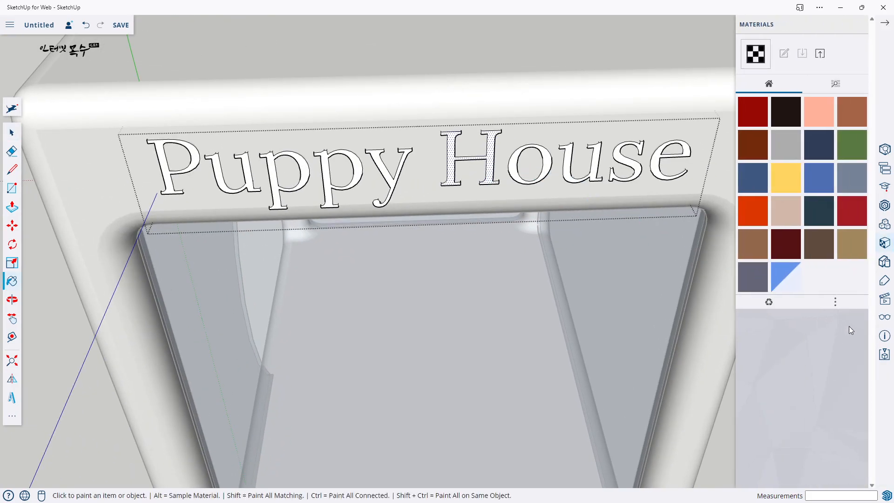
click(786, 118)
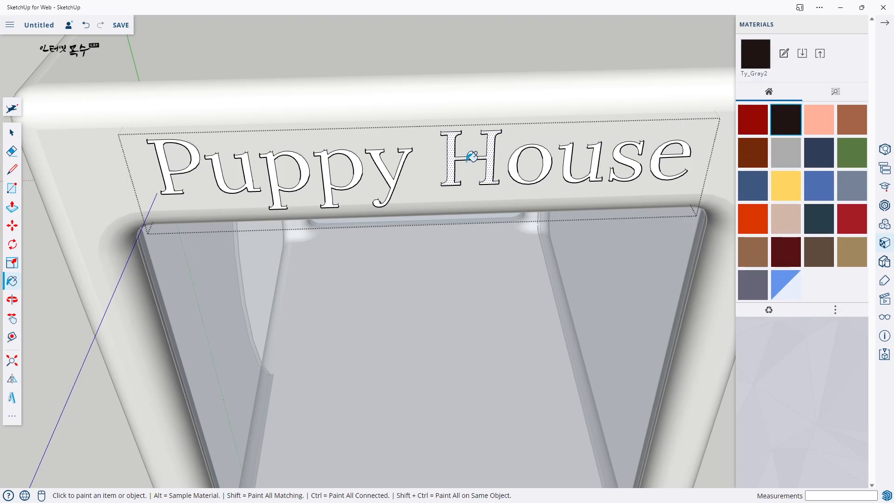
click(169, 163)
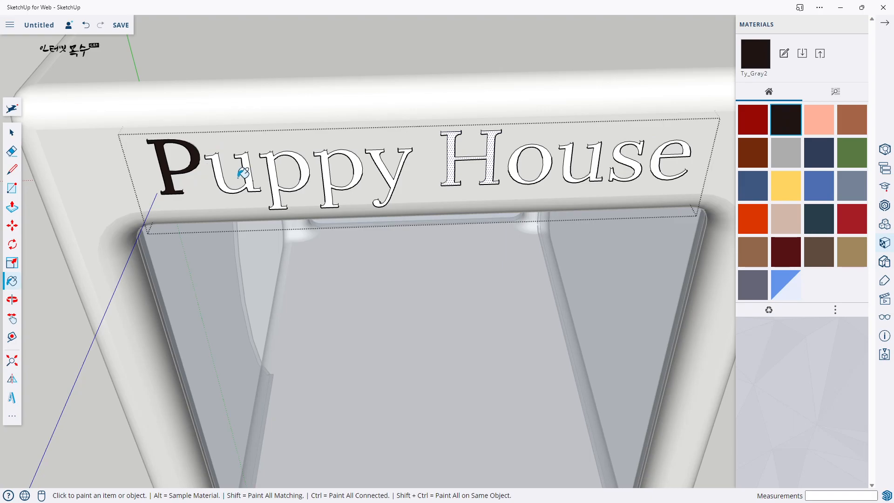
click(251, 167)
click(276, 180)
mouse_move(275, 180)
middle_down()
mouse_move(280, 258)
mouse_move(203, 186)
middle_up()
scroll(204, 187, up, 6)
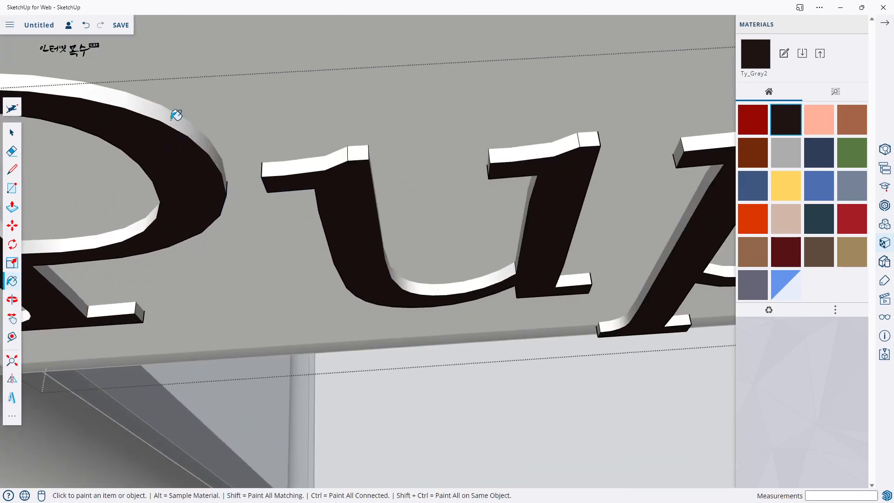
scroll(523, 261, down, 4)
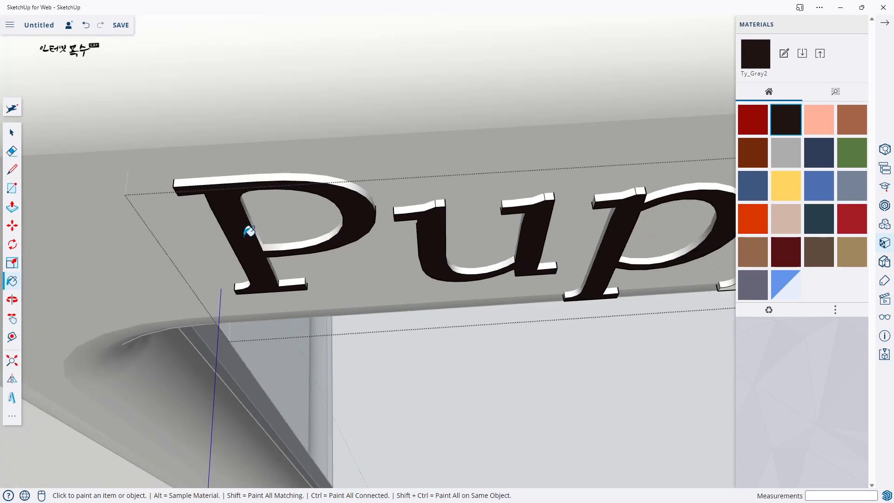
scroll(603, 318, down, 3)
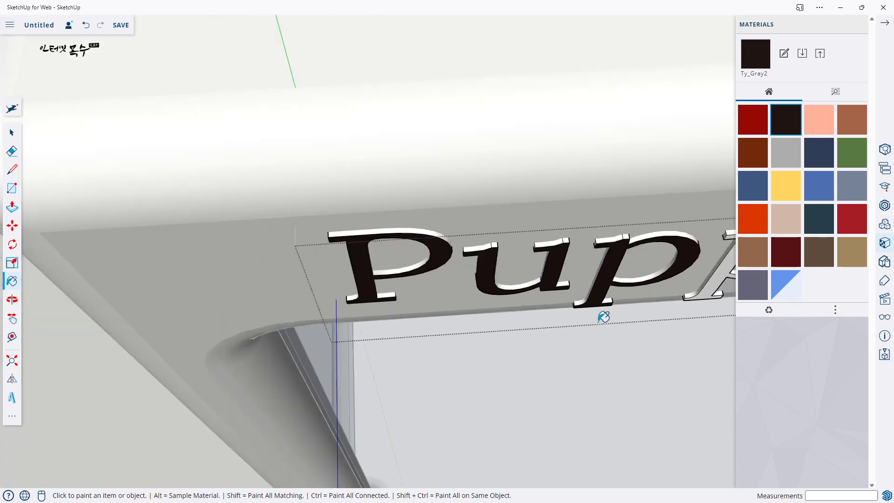
shift+middle_drag(434, 247, 173, 215)
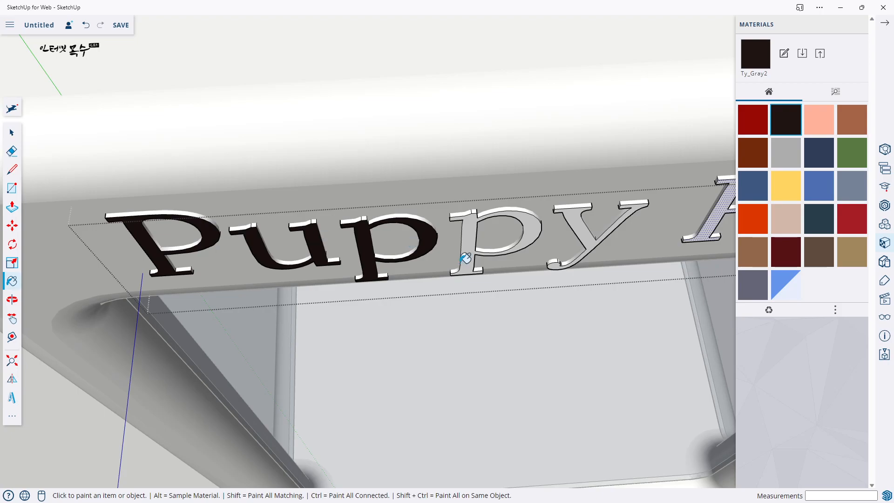
click(477, 256)
shift+middle_drag(656, 351, 404, 156)
Step: Paint the front faces of the letters in "House" with the same black material and leave the text's editing mode
click(416, 147)
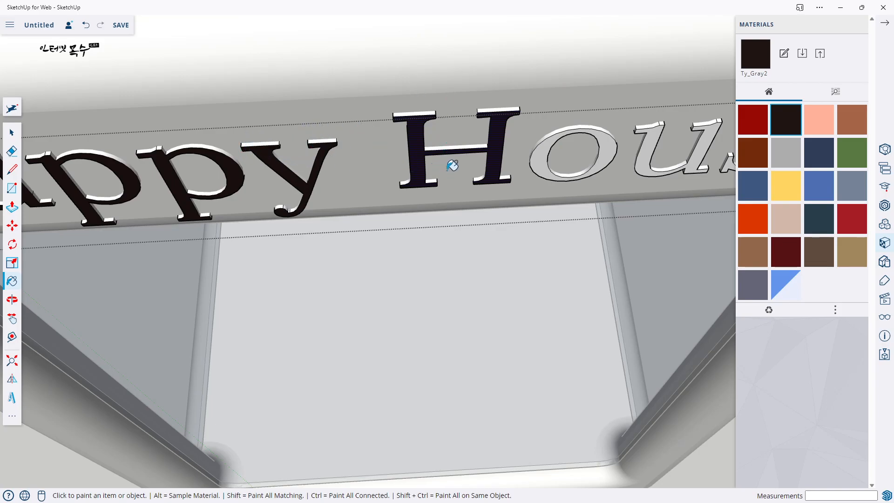
click(542, 160)
middle_drag(598, 210, 376, 256)
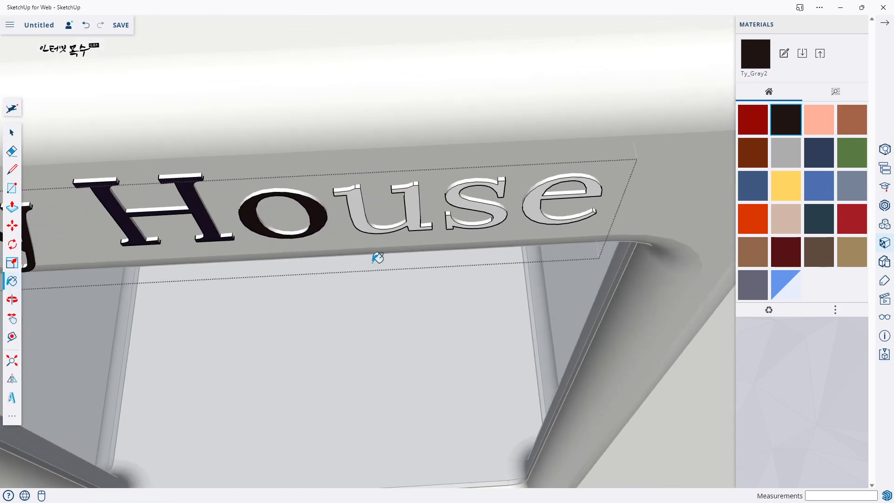
click(366, 215)
click(462, 199)
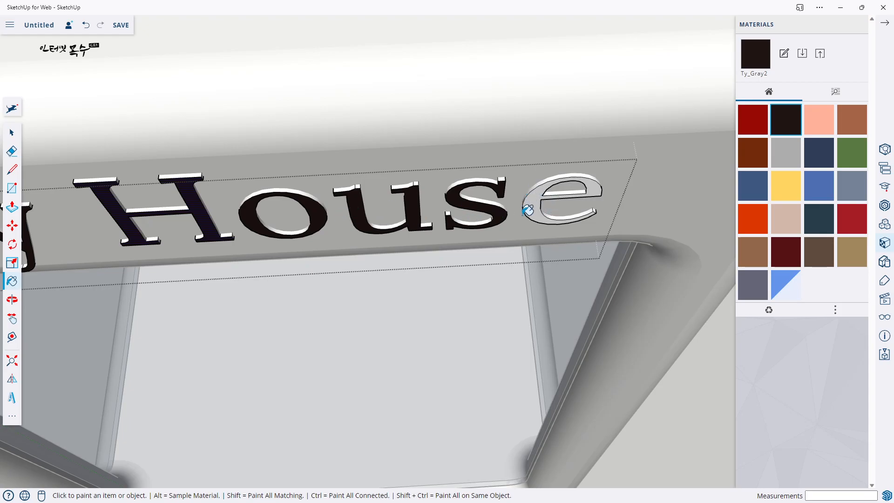
click(565, 209)
scroll(499, 231, down, 5)
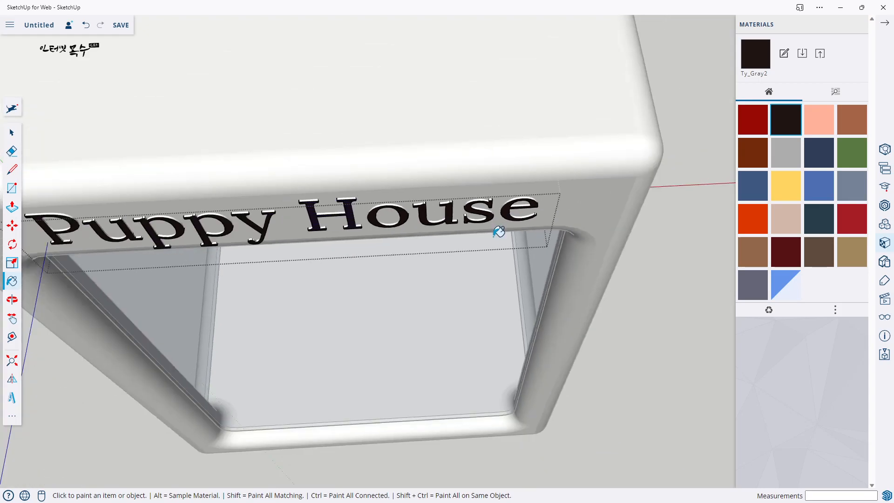
middle_drag(417, 305, 434, 183)
key(space)
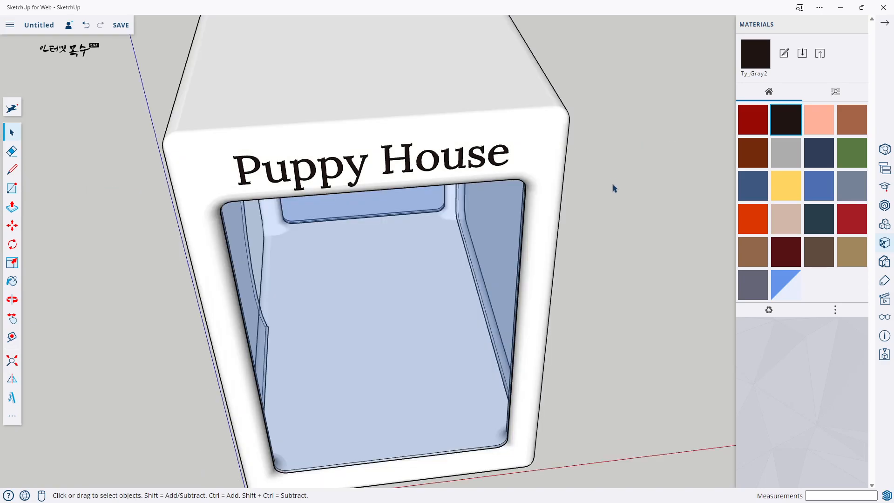
Step: Examine the painted sign up close and the whole puppy house from the front and side
middle_drag(613, 188, 407, 353)
scroll(412, 255, up, 5)
scroll(530, 227, up, 3)
middle_drag(645, 142, 275, 209)
scroll(357, 157, down, 6)
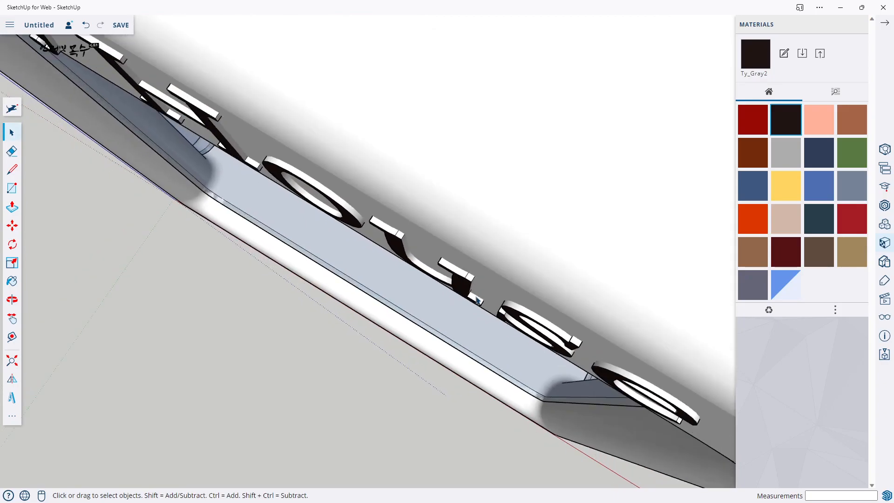
middle_drag(445, 381, 557, 231)
scroll(565, 274, down, 5)
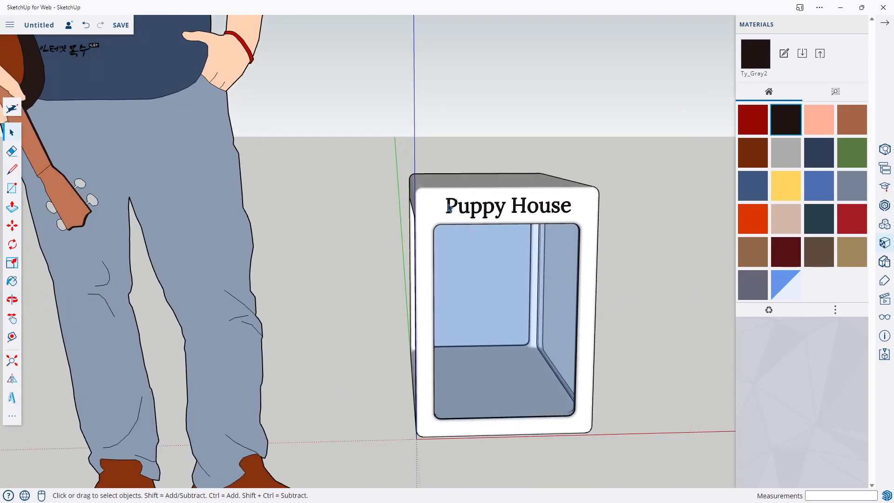
scroll(562, 344, down, 2)
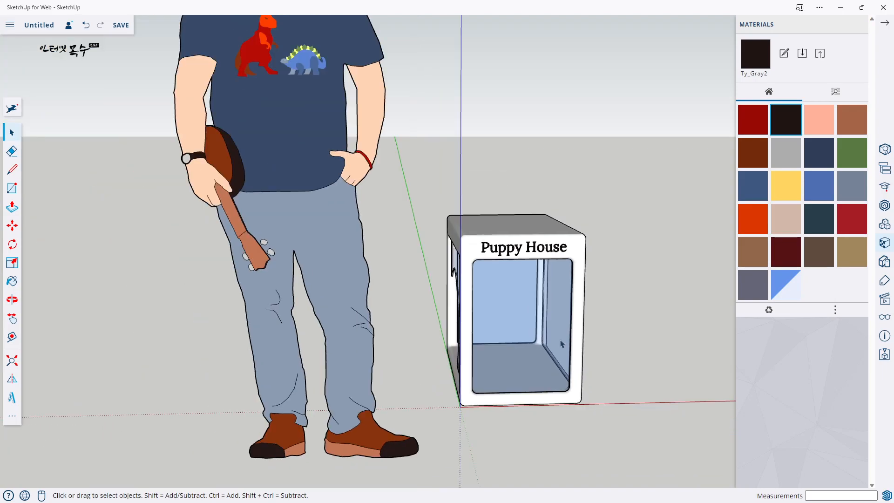
middle_drag(461, 336, 468, 301)
scroll(417, 246, down, 3)
scroll(457, 322, up, 3)
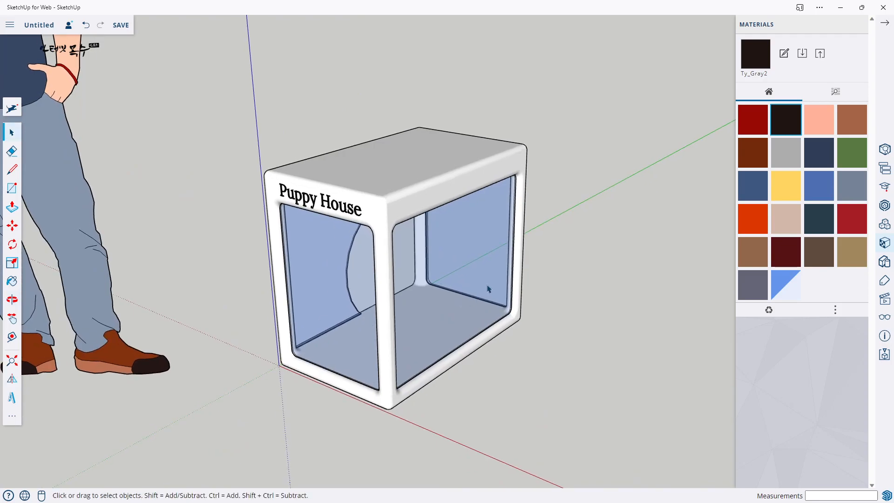
Step: Search 3D Warehouse for "puppy" and restrict the results to models
click(885, 206)
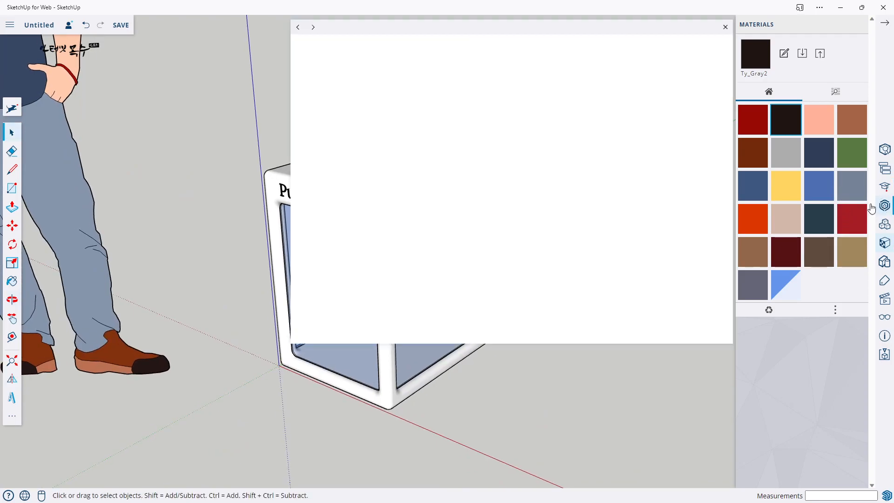
click(525, 47)
text(puppy)
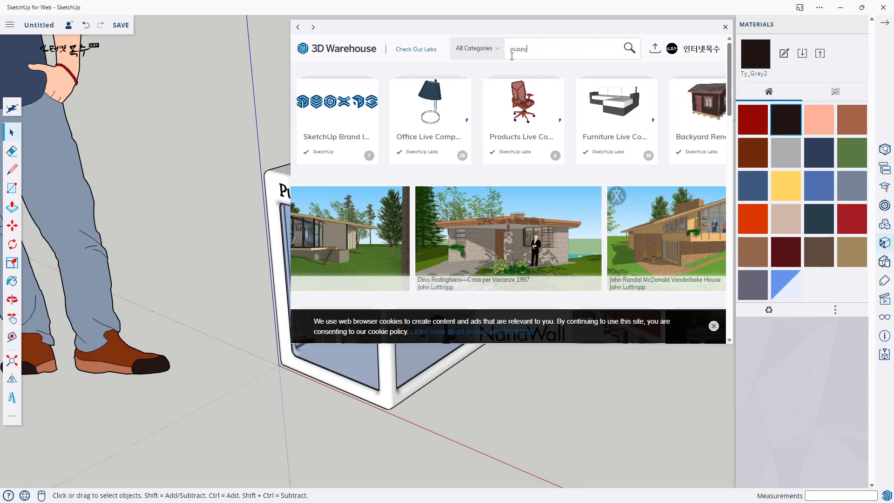
click(637, 49)
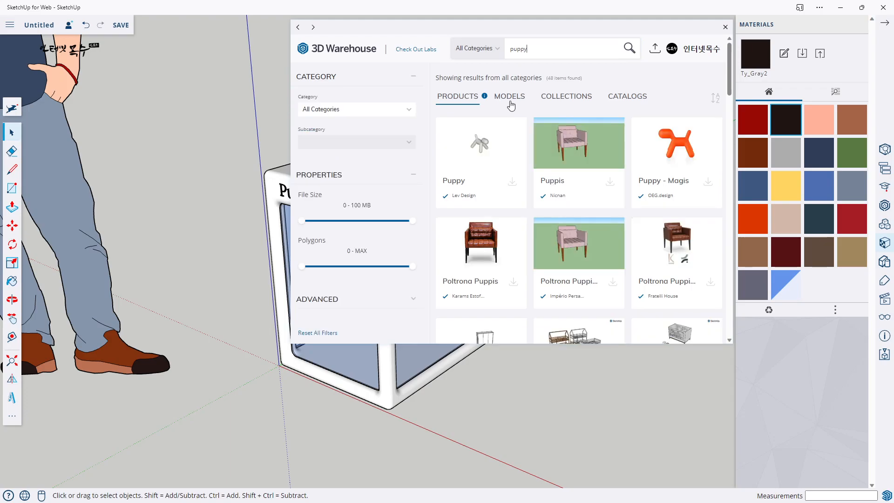
click(511, 97)
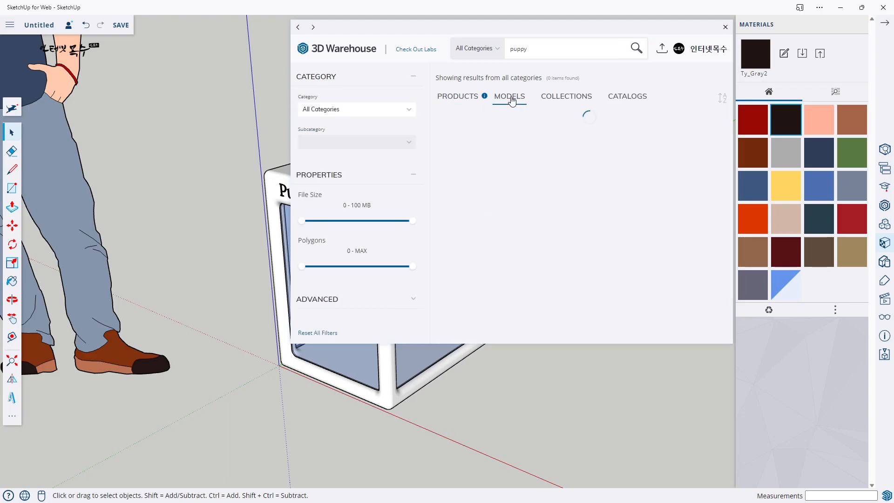
Step: Import the "Puppy 2-2" model despite its large size and place it on the ground beside the house
scroll(636, 205, down, 10)
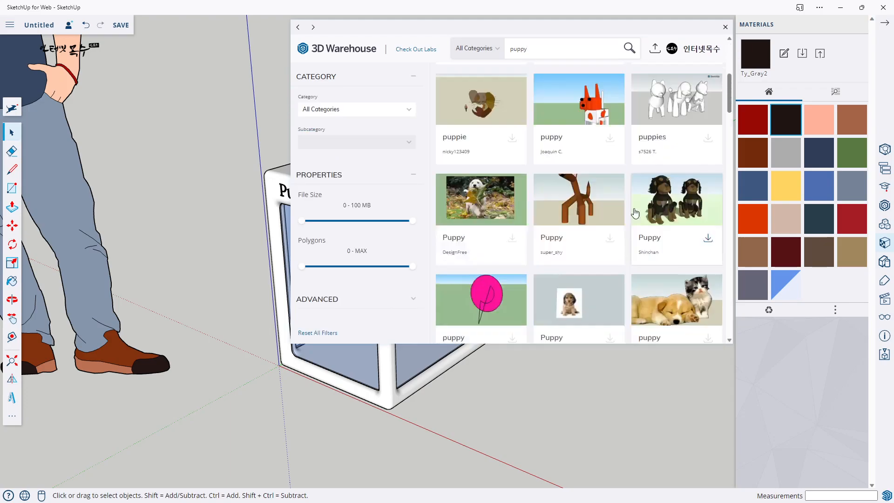
scroll(621, 217, down, 10)
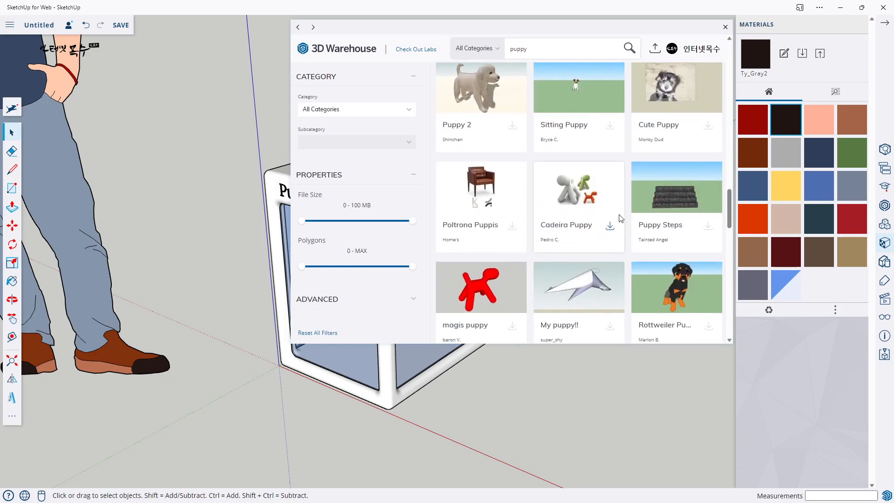
scroll(554, 229, down, 1)
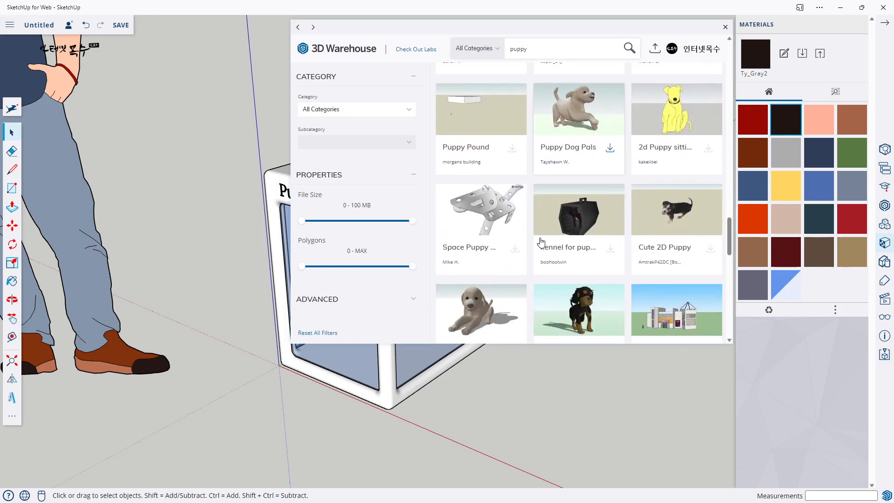
scroll(522, 271, down, 3)
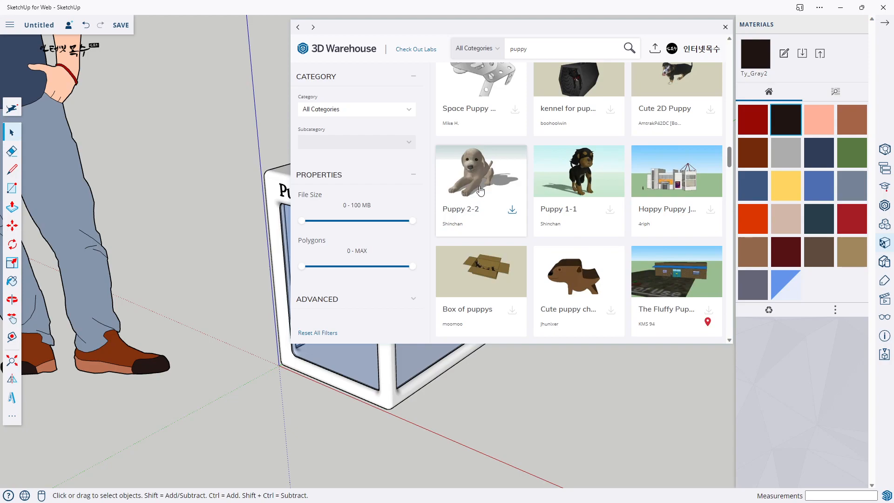
click(513, 212)
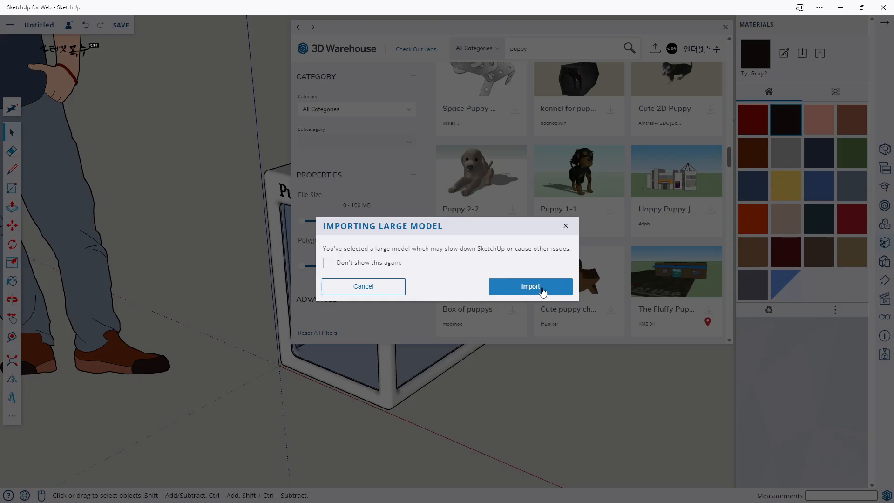
click(538, 290)
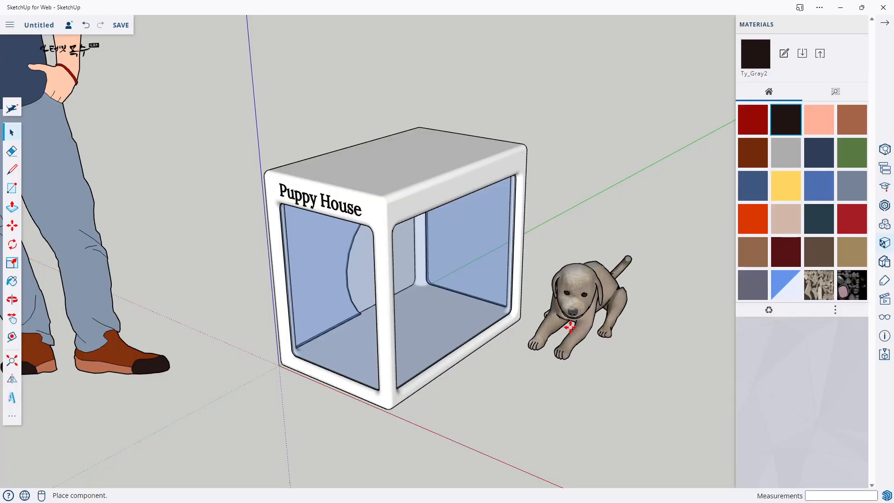
click(512, 415)
Step: Move the puppy by its lower front bounding-box corner into the house, setting it at floor level near the front opening
middle_drag(550, 354, 635, 289)
key(m)
scroll(543, 410, up, 5)
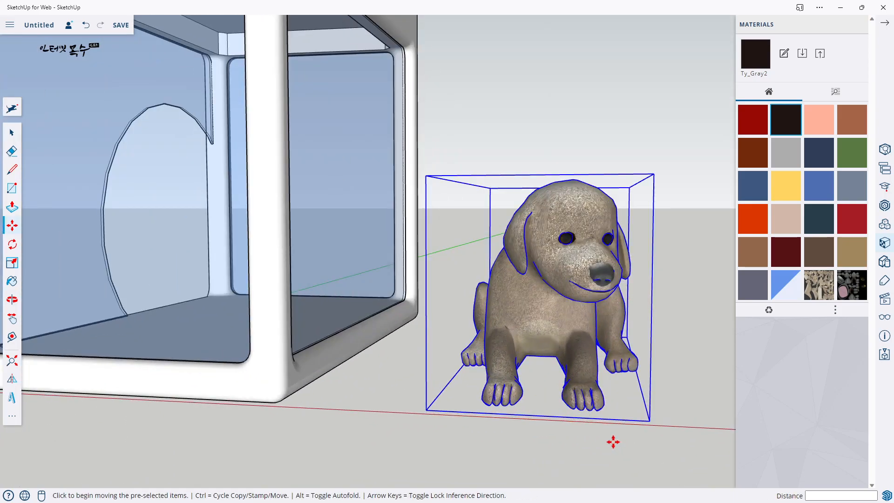
click(651, 421)
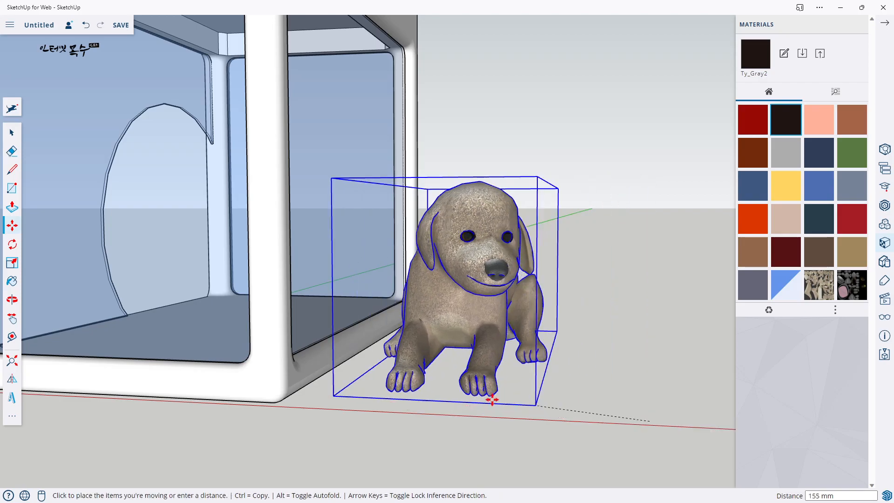
scroll(214, 368, up, 10)
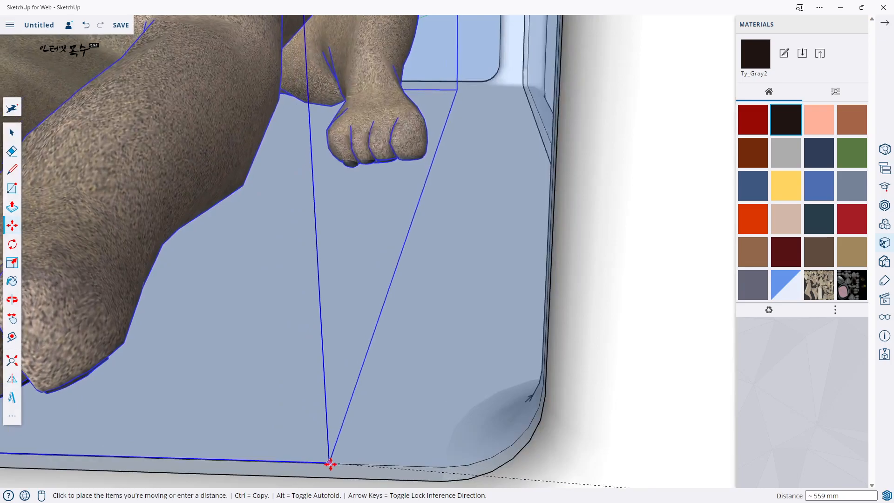
scroll(339, 465, up, 2)
mouse_move(341, 465)
middle_down()
mouse_move(315, 393)
mouse_move(308, 453)
mouse_move(331, 460)
middle_up()
scroll(334, 460, up, 1)
scroll(337, 457, up, 2)
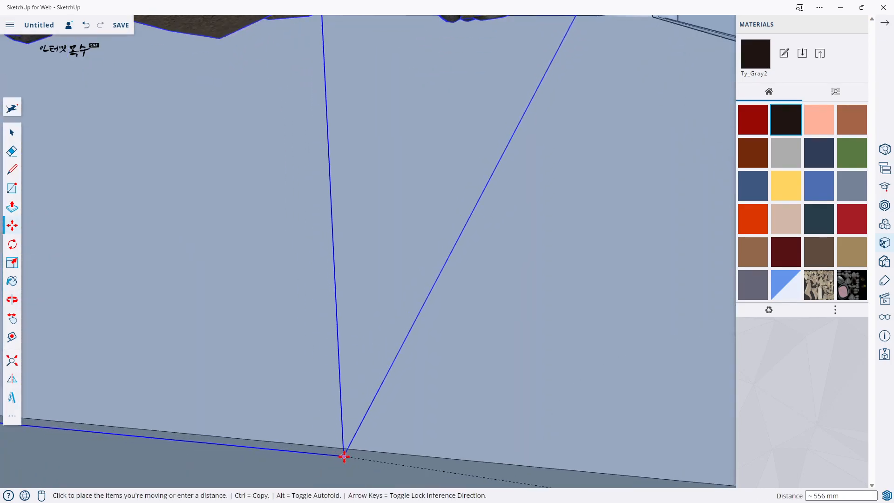
click(360, 445)
Step: Move the puppy 29 mm along the green axis, deeper into the house, and deselect it
scroll(463, 442, down, 4)
scroll(521, 404, down, 3)
middle_drag(497, 421, 340, 429)
click(351, 410)
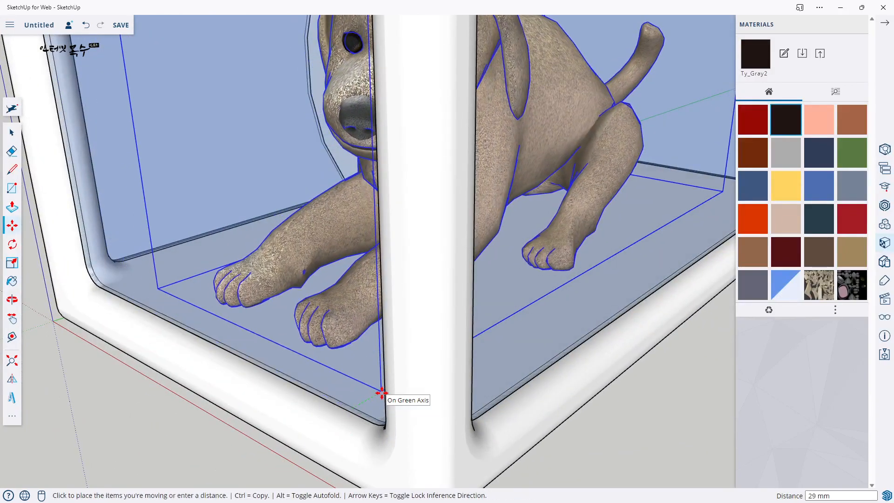
click(383, 393)
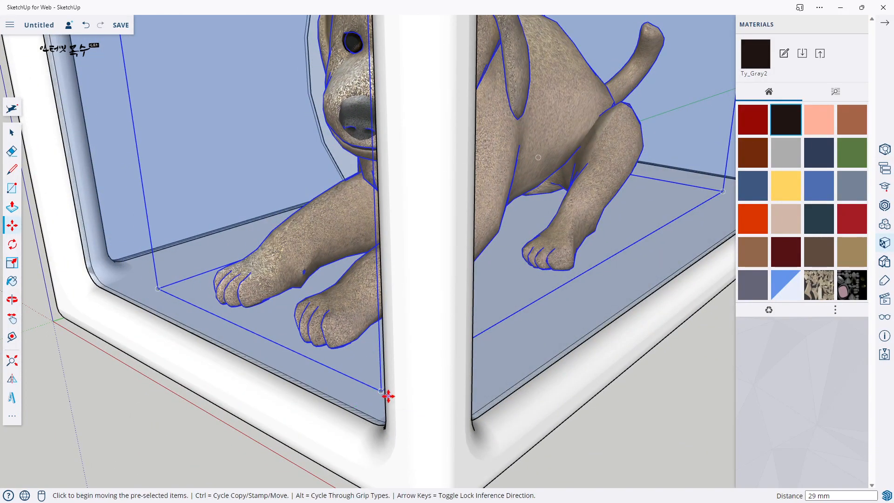
key(space)
click(617, 457)
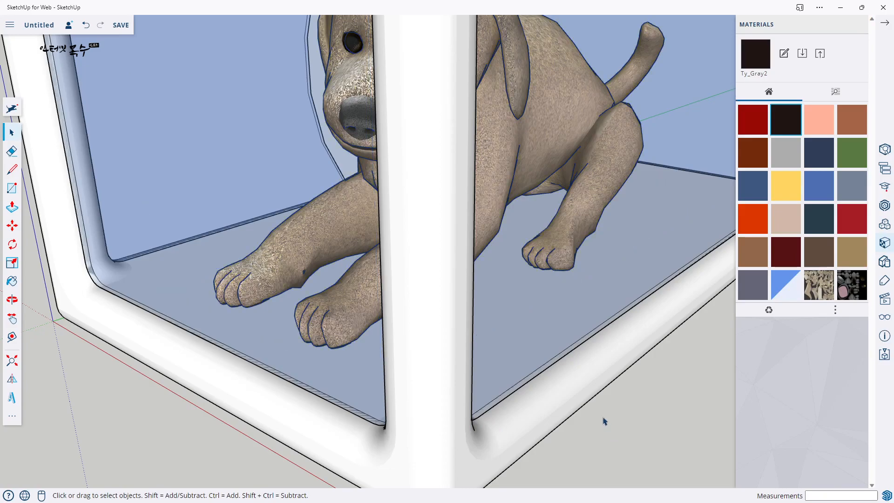
scroll(601, 419, down, 5)
middle_drag(527, 403, 359, 379)
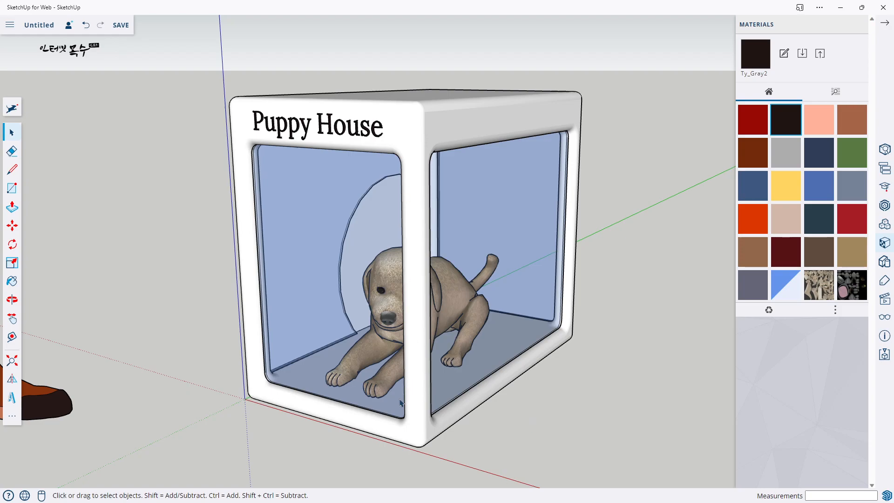
scroll(345, 413, up, 5)
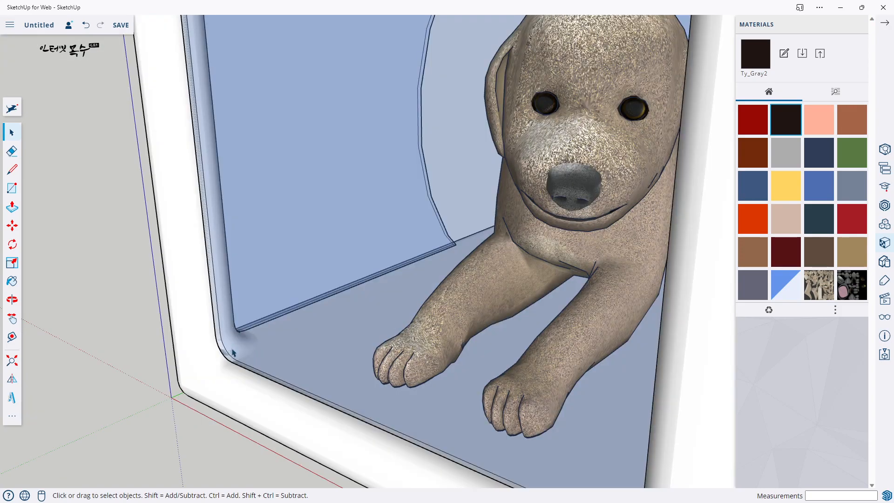
Step: Examine the puppy's placement inside the finished house from the front corner, with nothing selected and the materials library collapsed
click(684, 344)
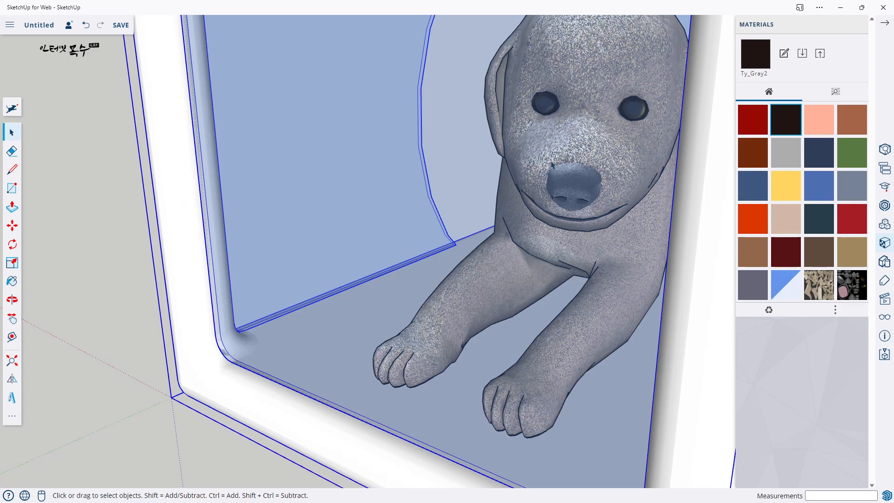
scroll(400, 363, down, 3)
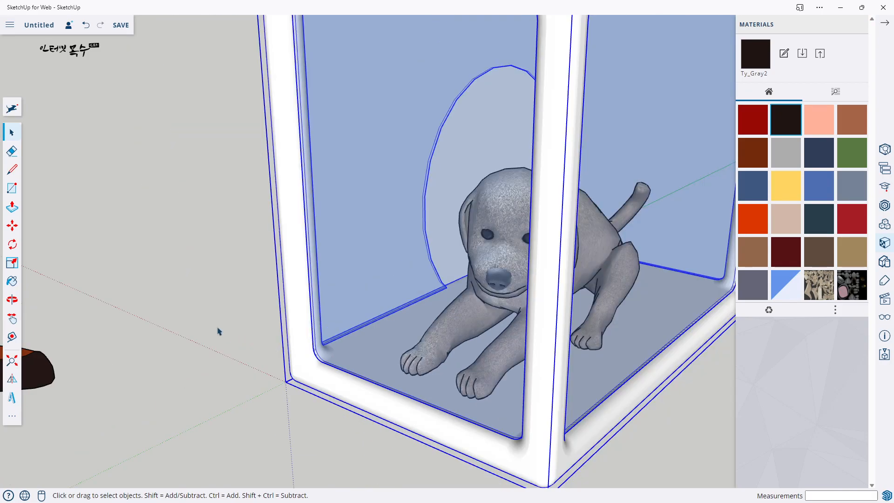
click(219, 331)
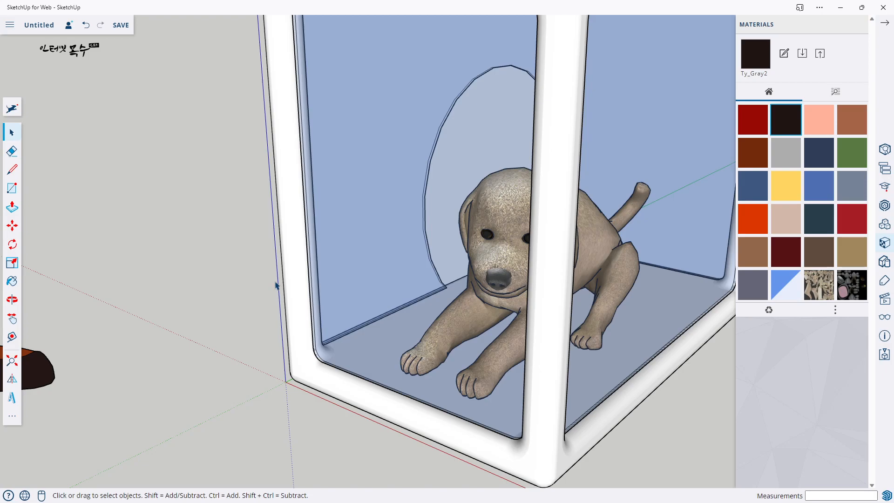
scroll(377, 286, down, 3)
middle_drag(378, 286, 334, 327)
scroll(353, 302, up, 3)
scroll(353, 302, down, 3)
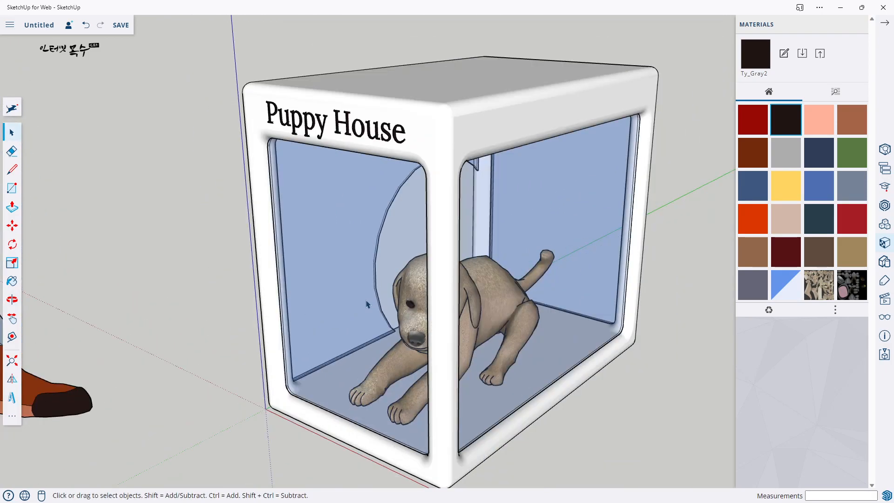
scroll(615, 368, down, 1)
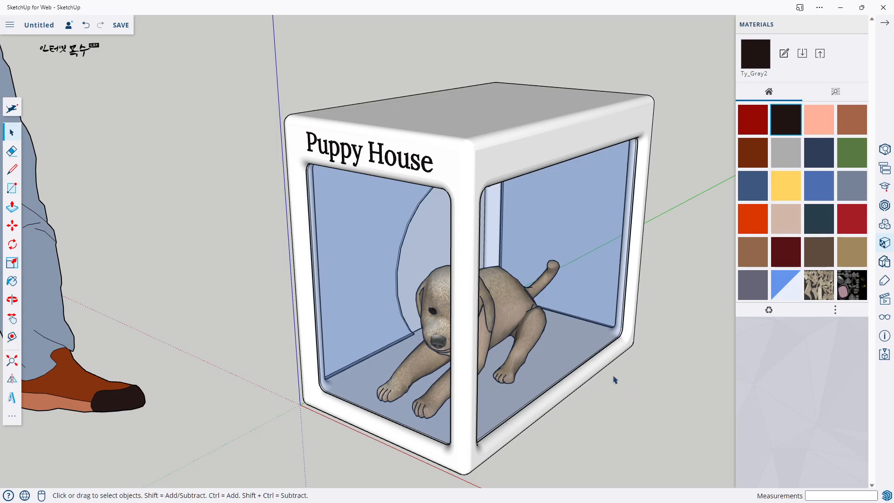
click(885, 23)
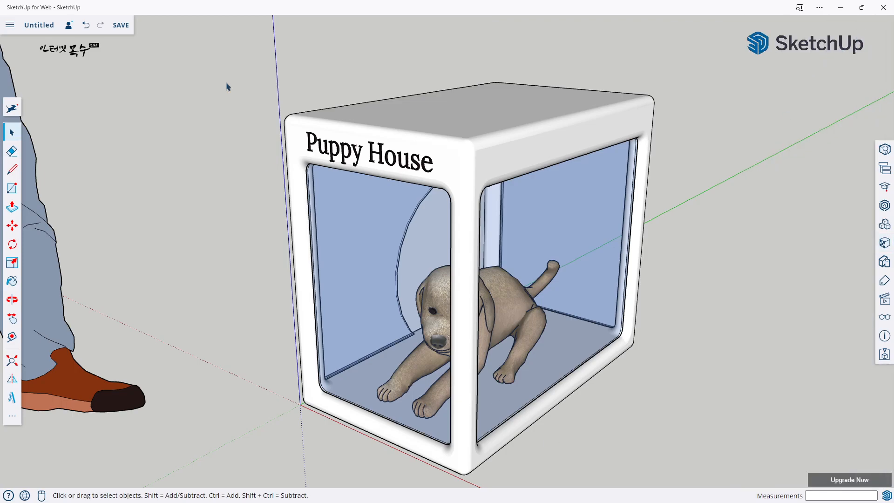